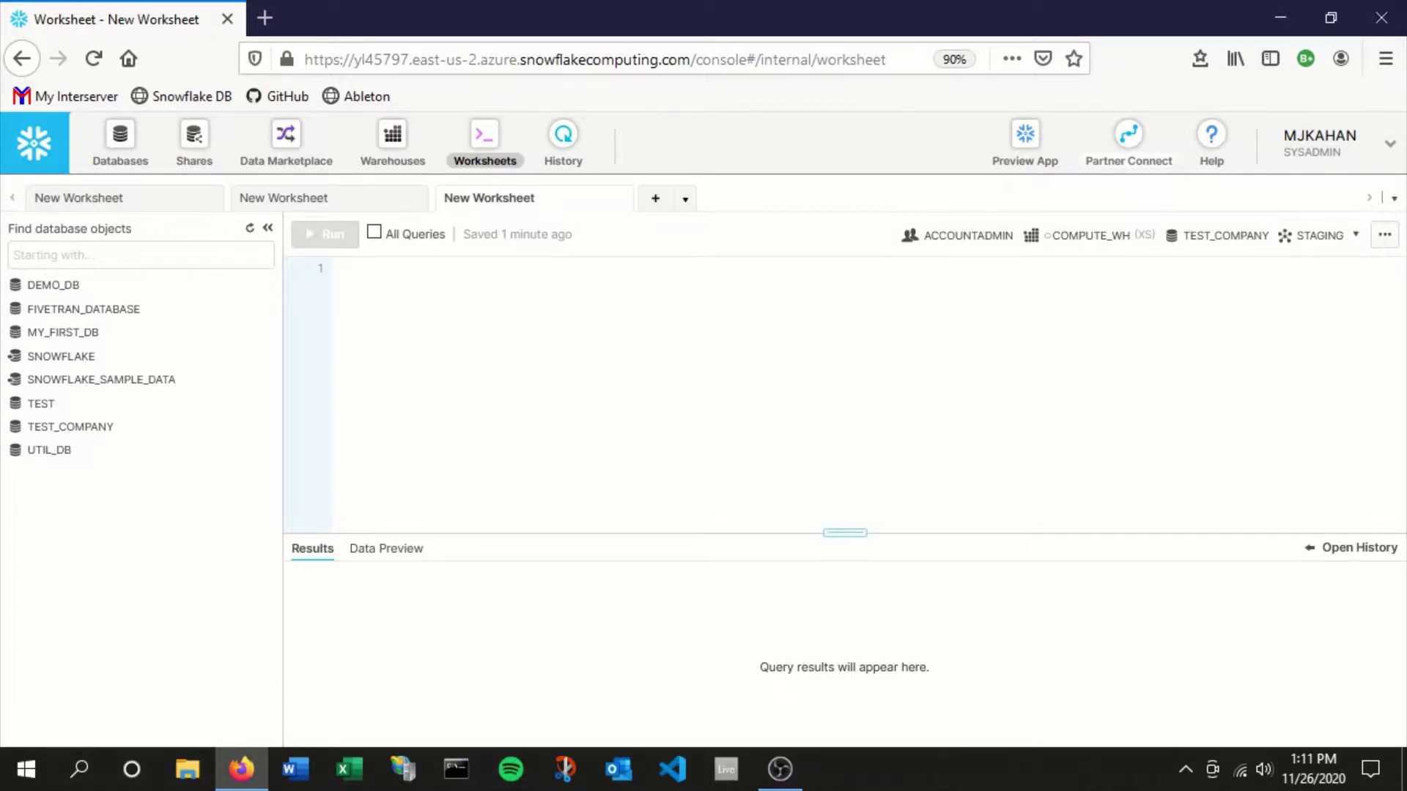
Step: Open the Snowflake Repository index for the ODBC Driver download from the Help menu
click(1211, 139)
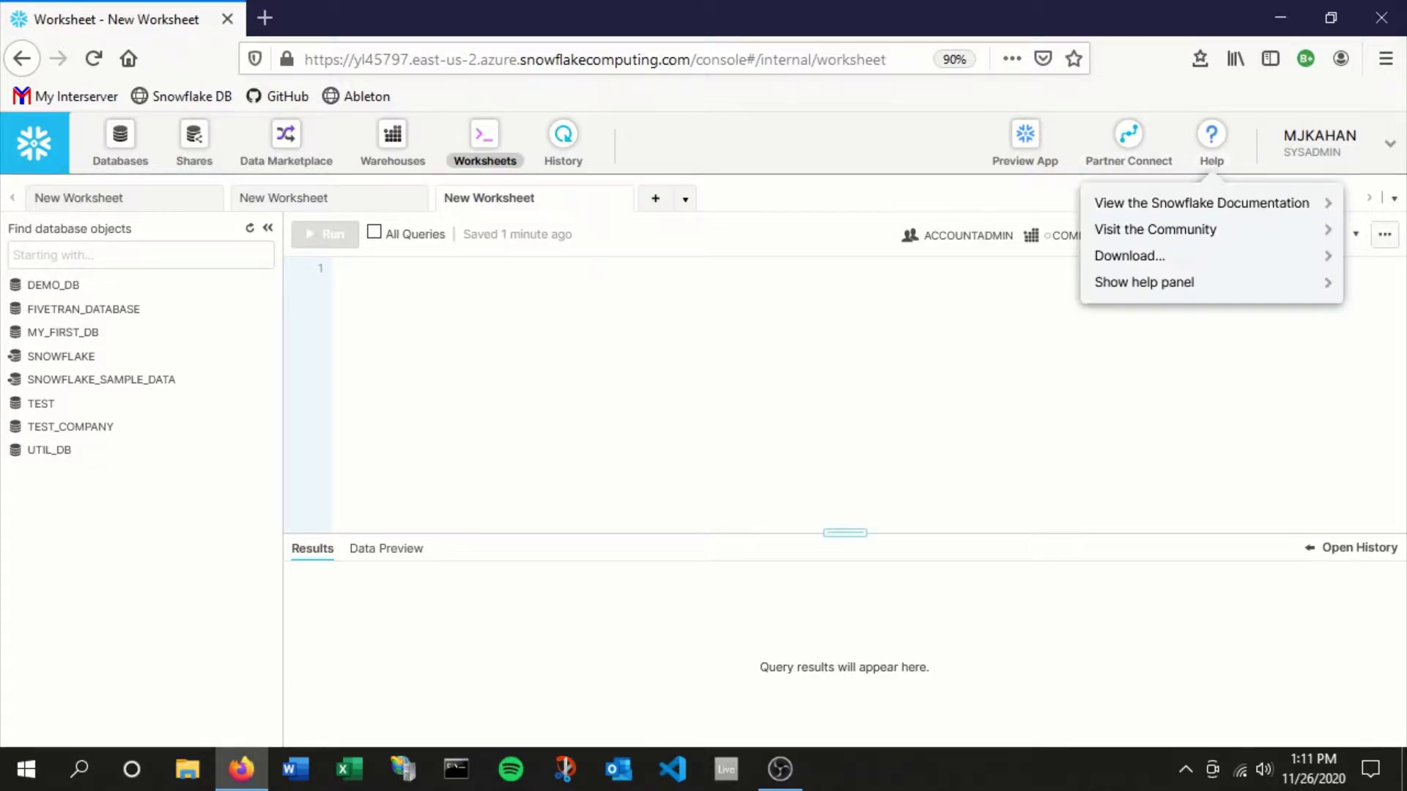
click(1129, 256)
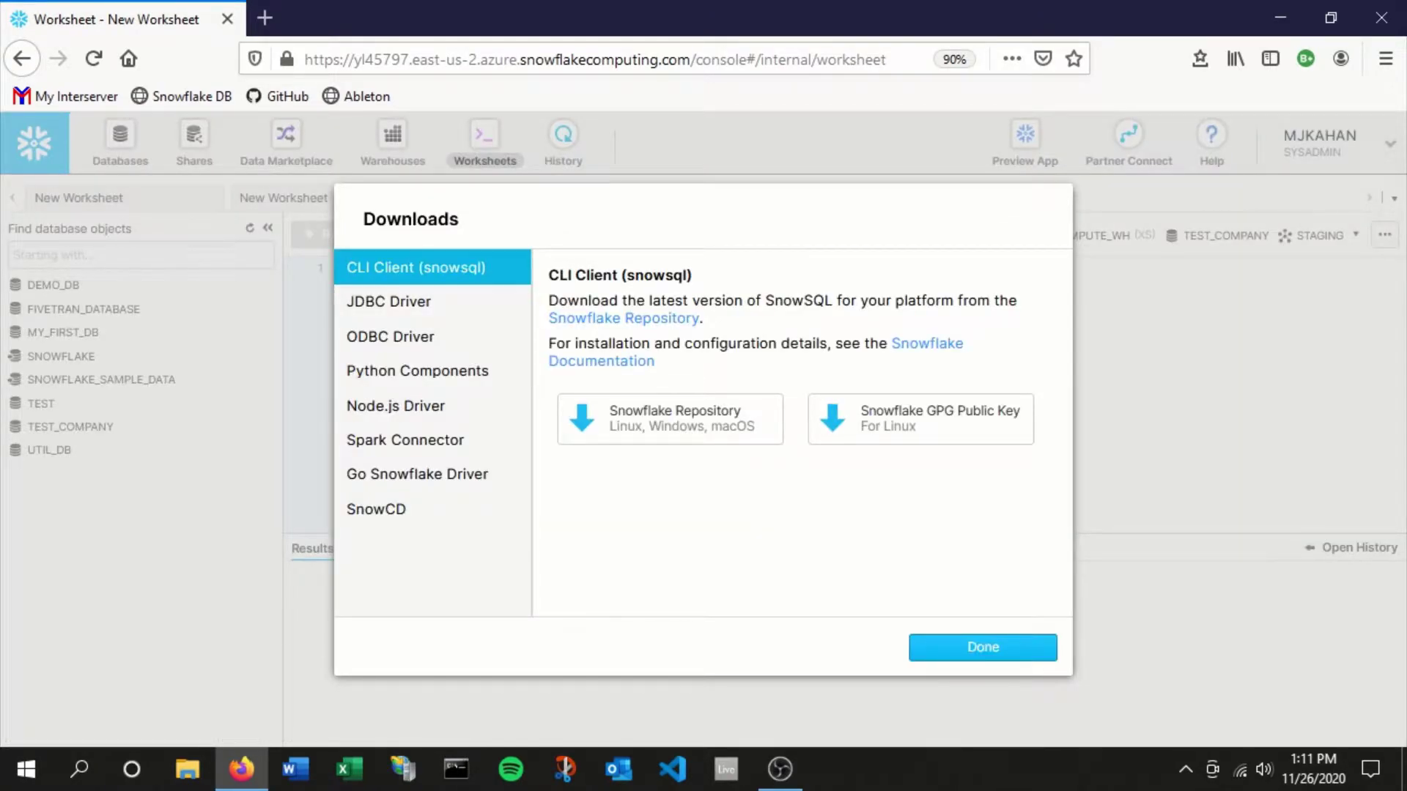
click(391, 337)
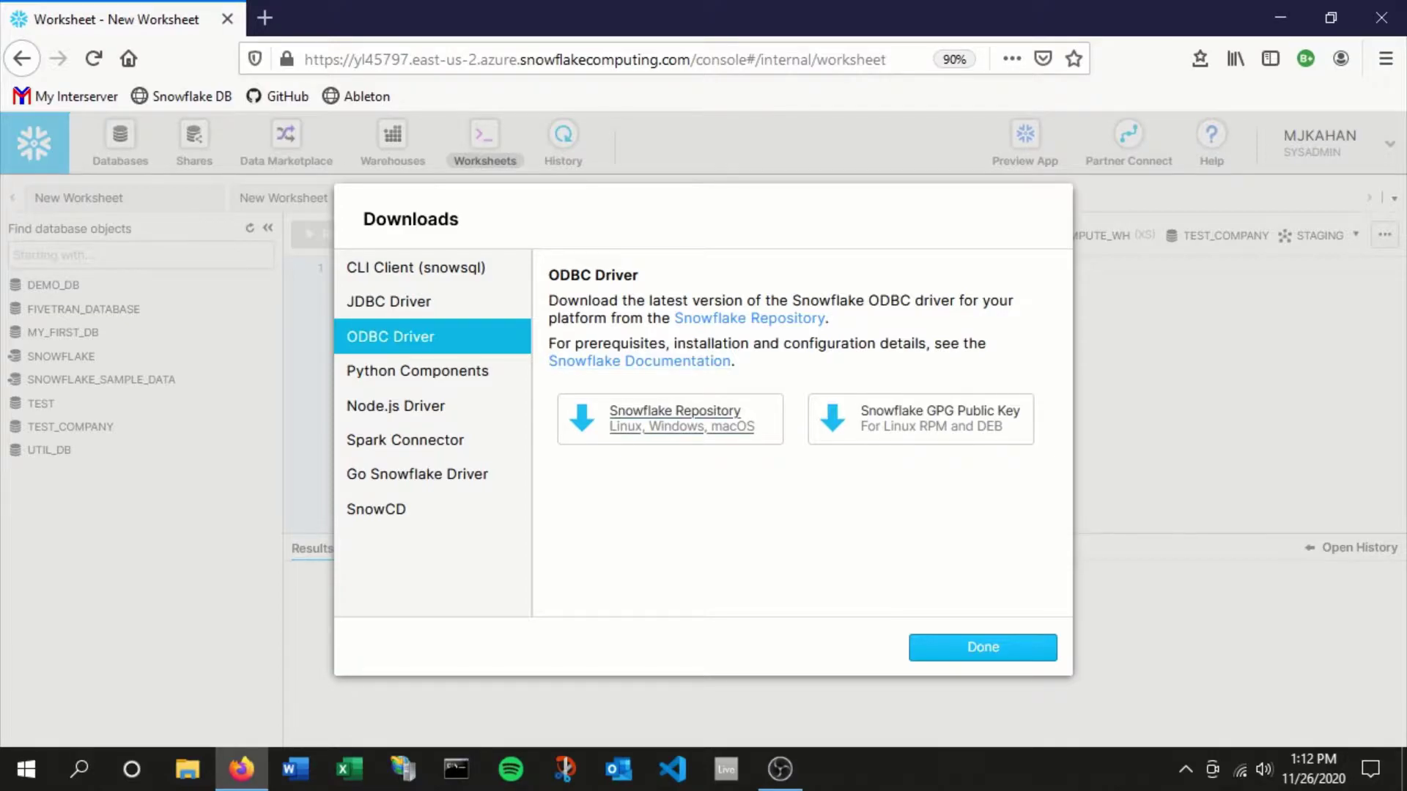
click(674, 417)
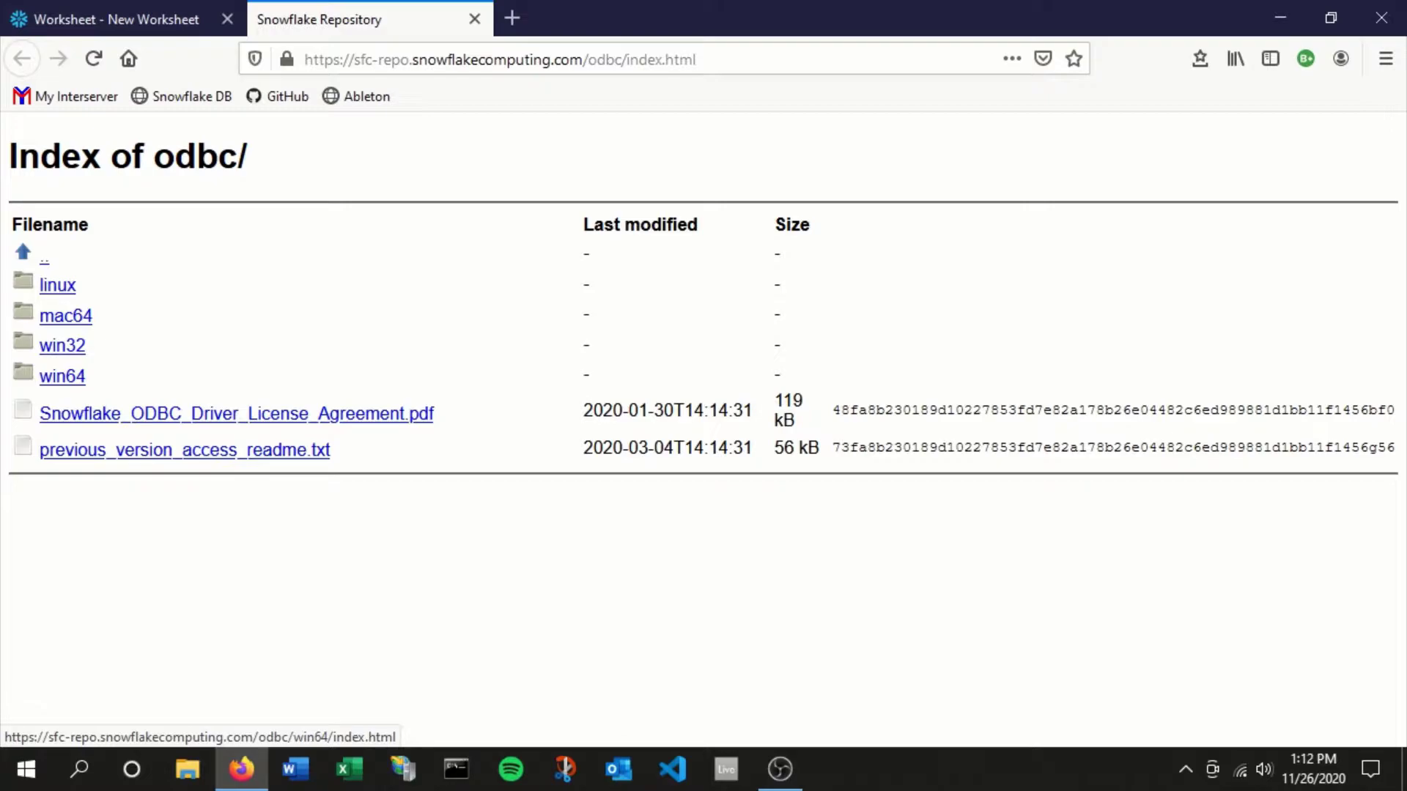
Step: Launch Excel and check About Excel: 32-bit Microsoft 365, version 16.0.13328.20334
click(349, 770)
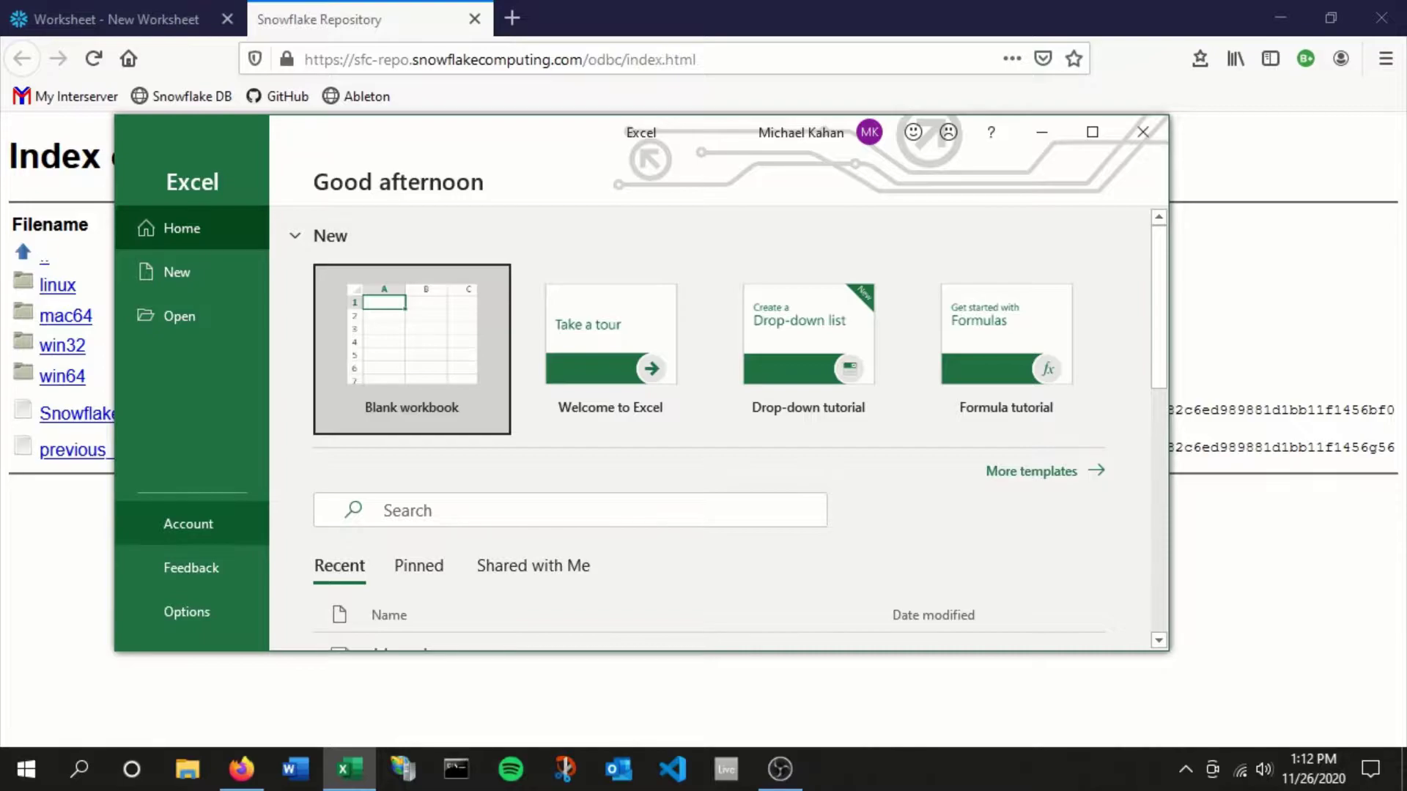
click(189, 523)
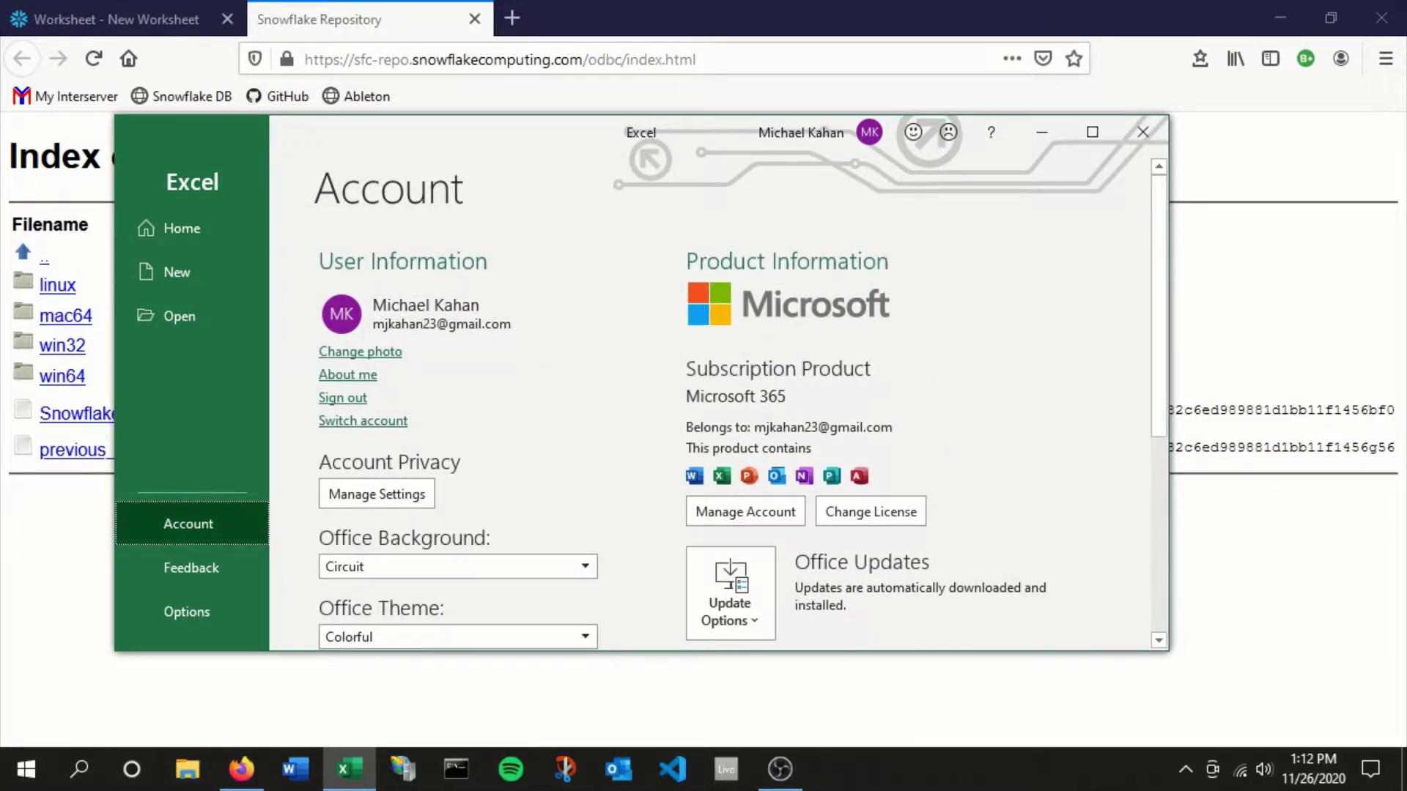
scroll(733, 403, down, 3)
scroll(731, 546, down, 2)
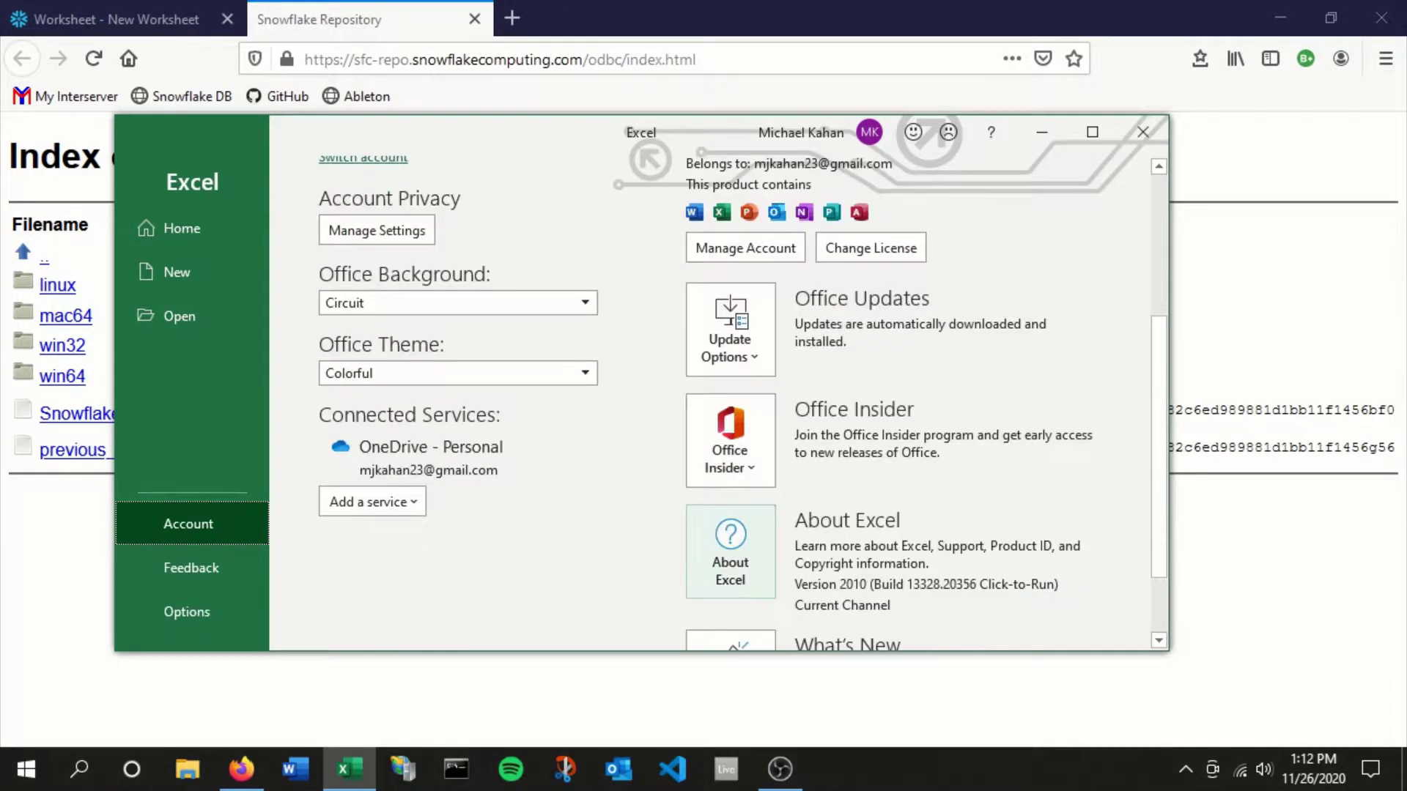
click(731, 551)
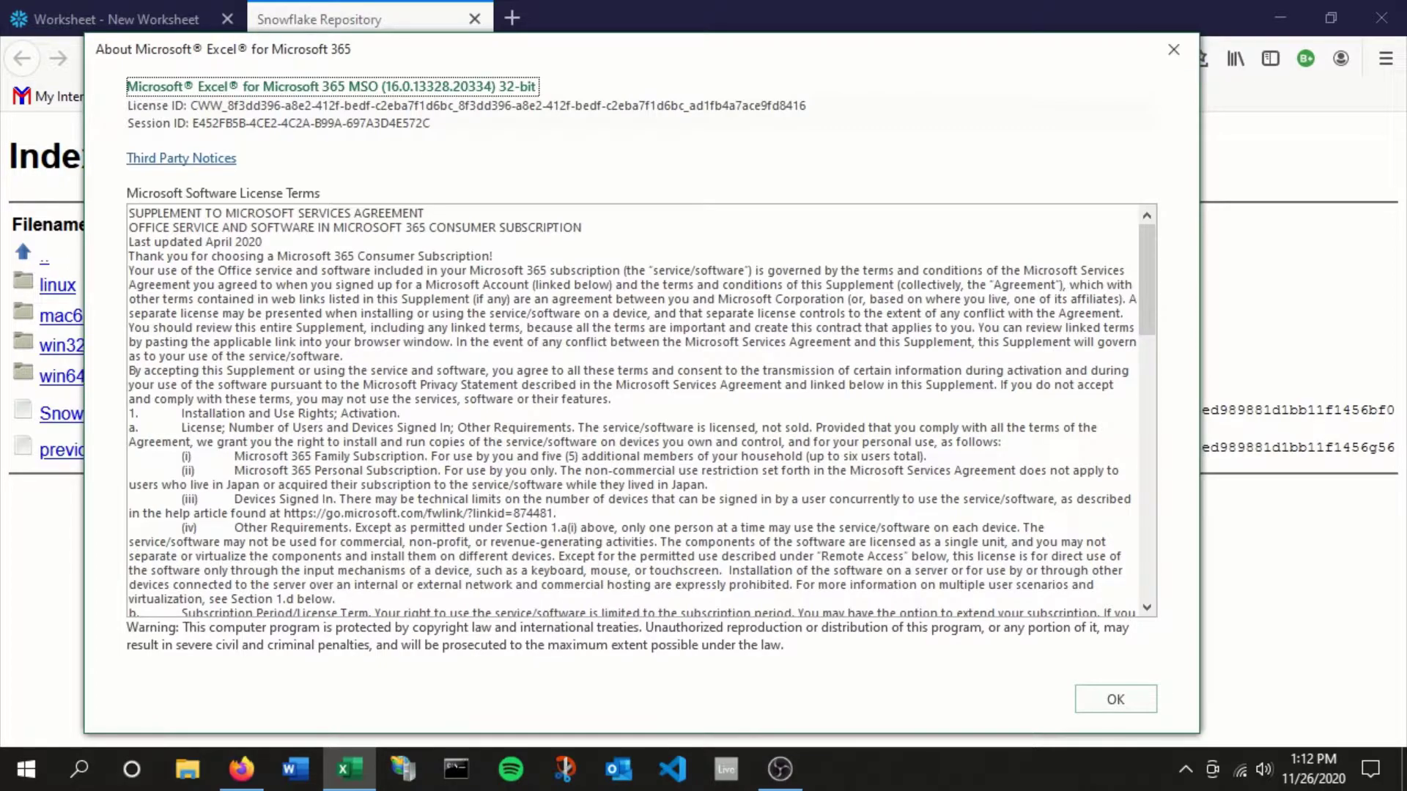
Step: Download snowflake32_odbc-2.22.2.msi from the repository's win32 > latest folder
click(1173, 49)
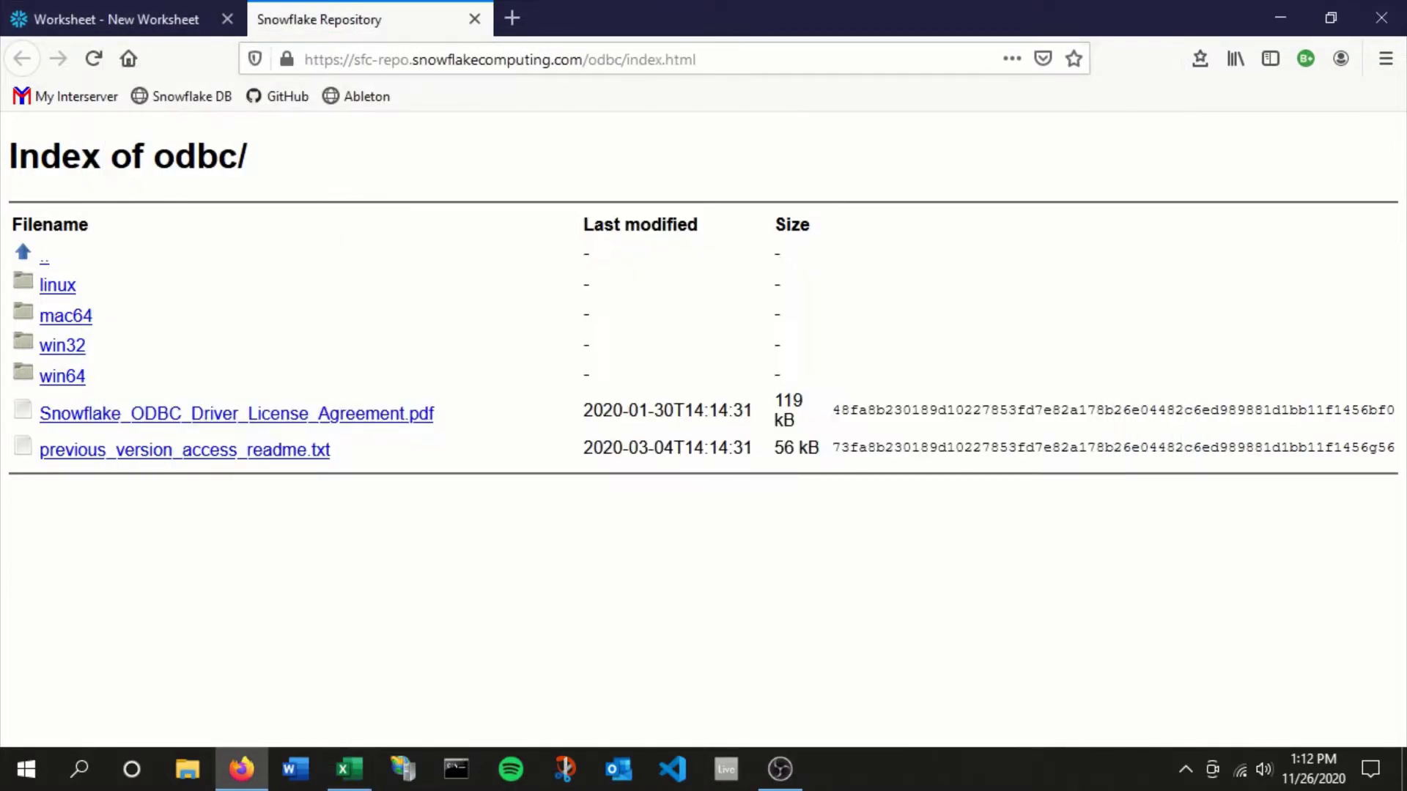
click(62, 346)
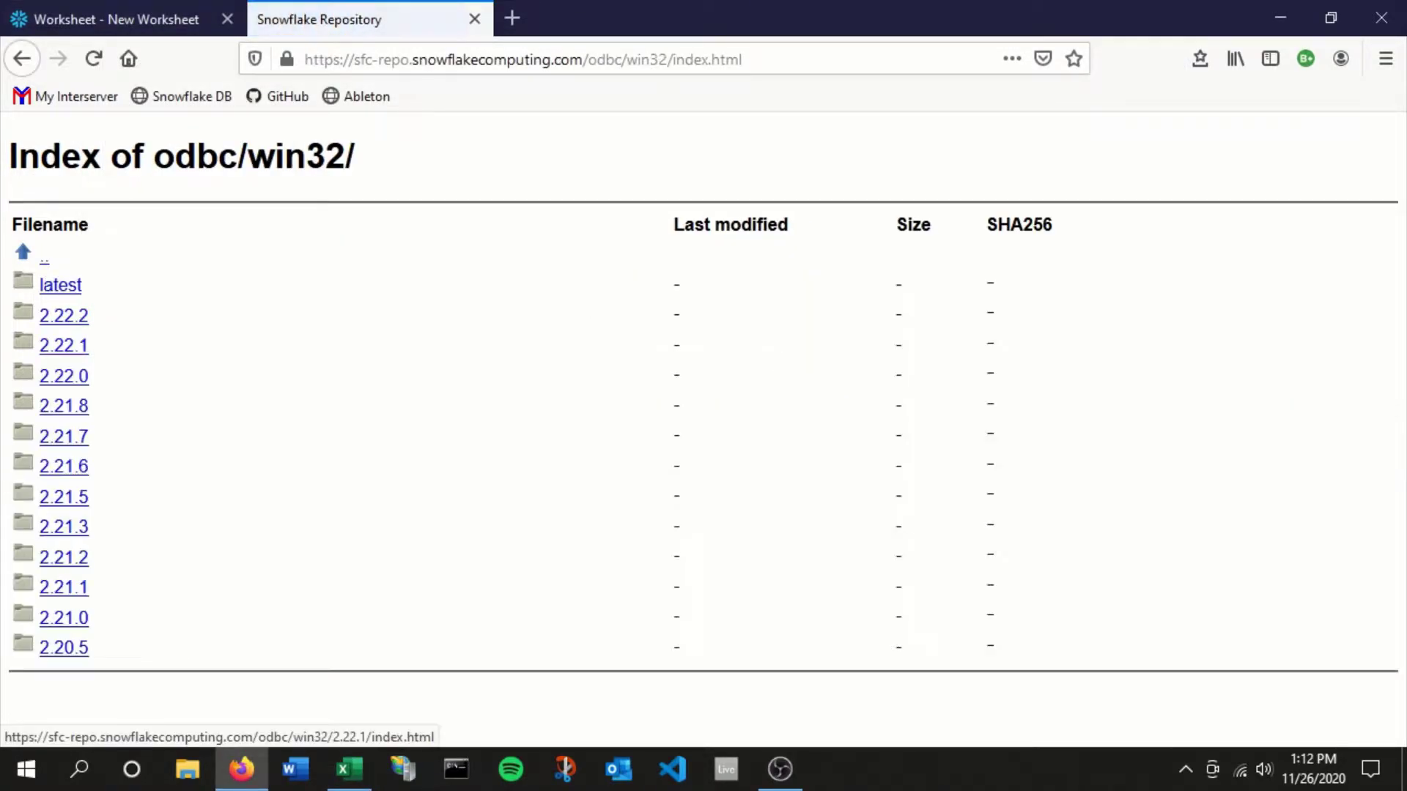
click(58, 285)
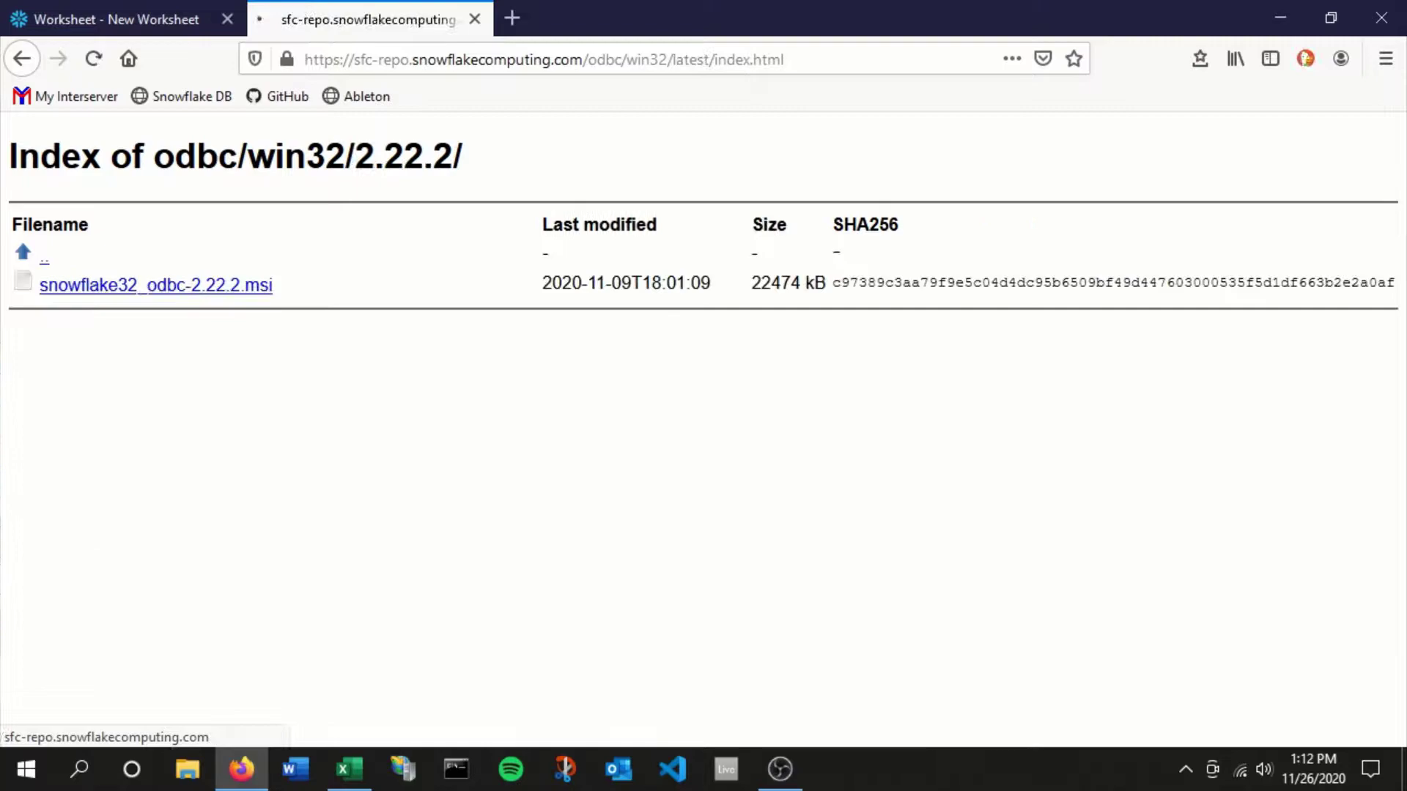
click(155, 285)
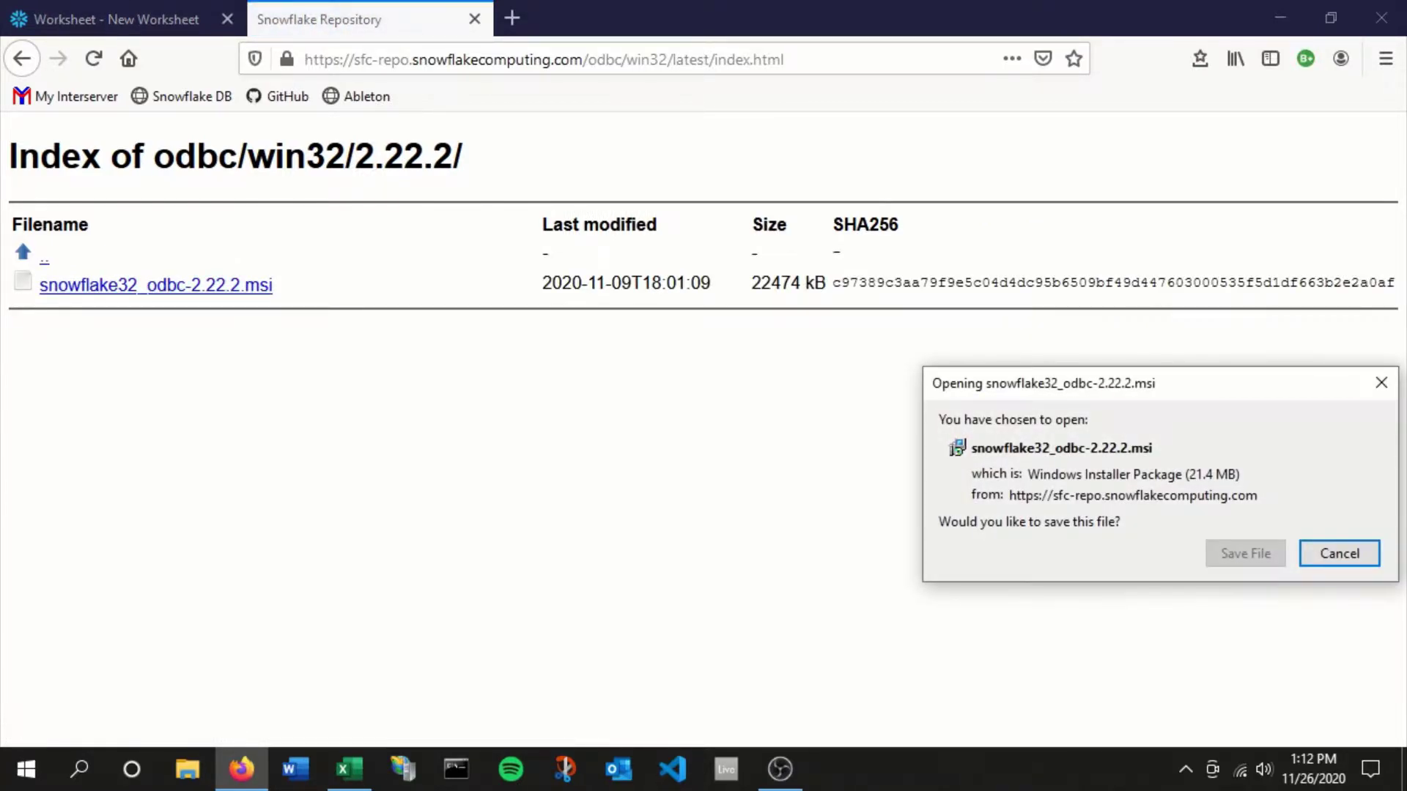
click(1244, 554)
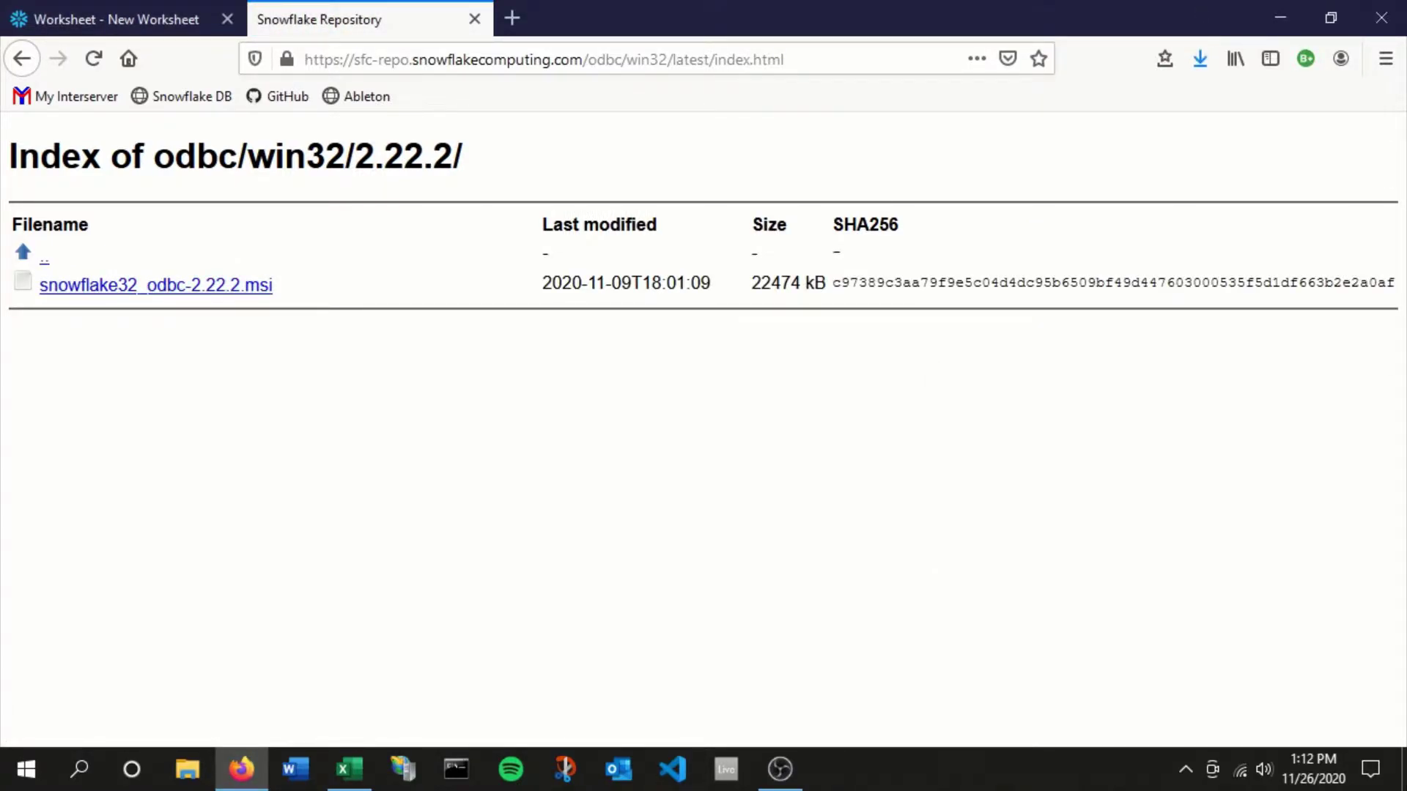
Step: Launch the downloaded snowflake32_odbc-2.22.2.msi from Firefox's Downloads panel
click(1199, 59)
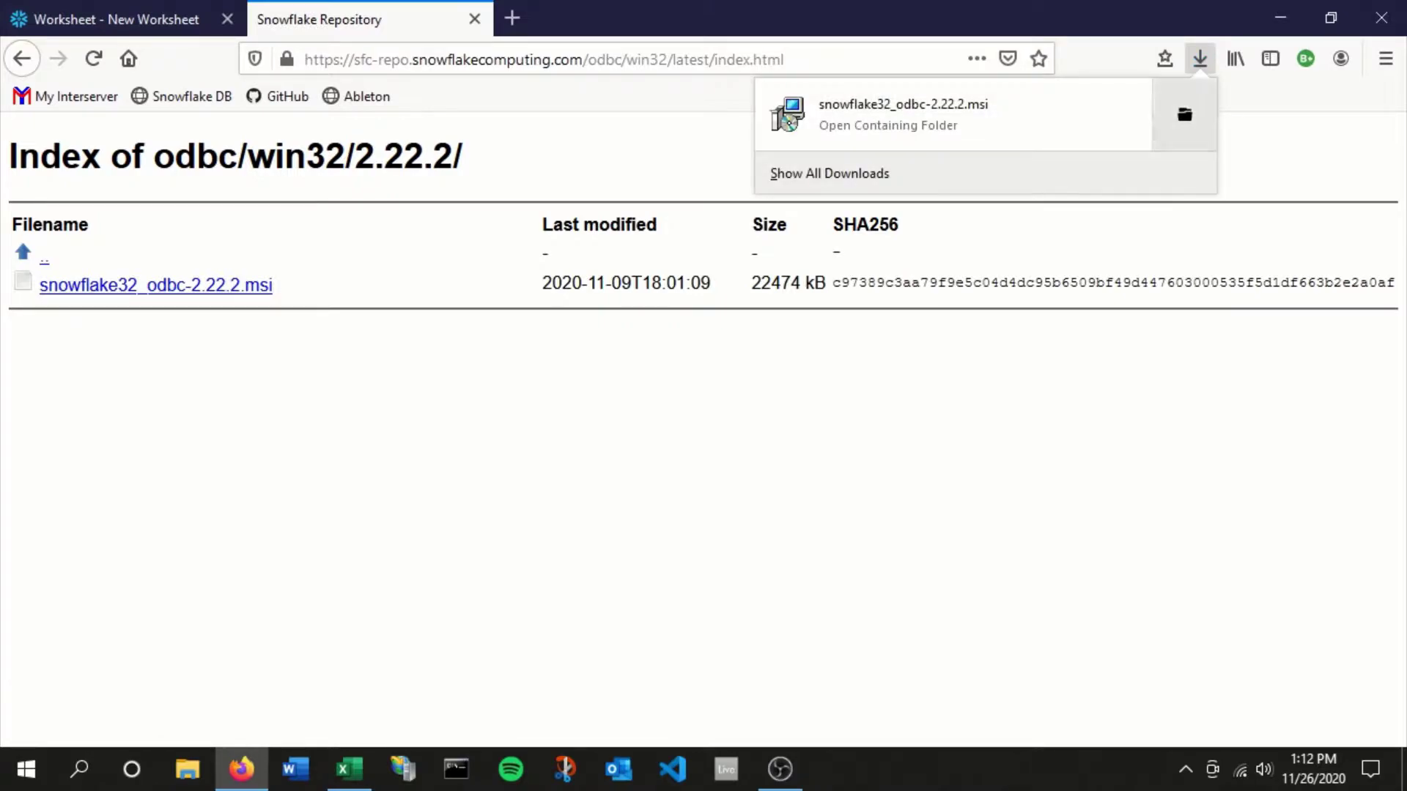
click(1185, 114)
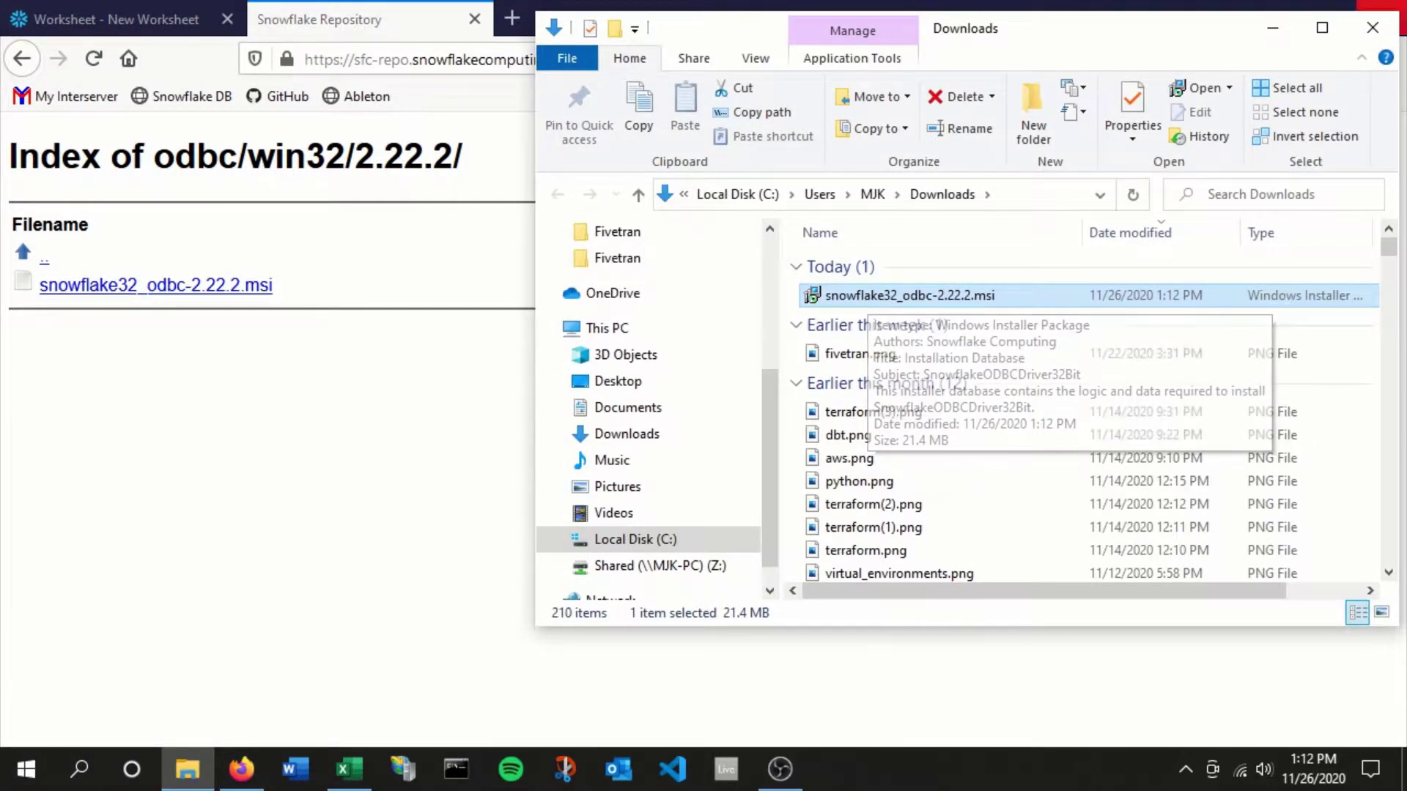
click(1372, 27)
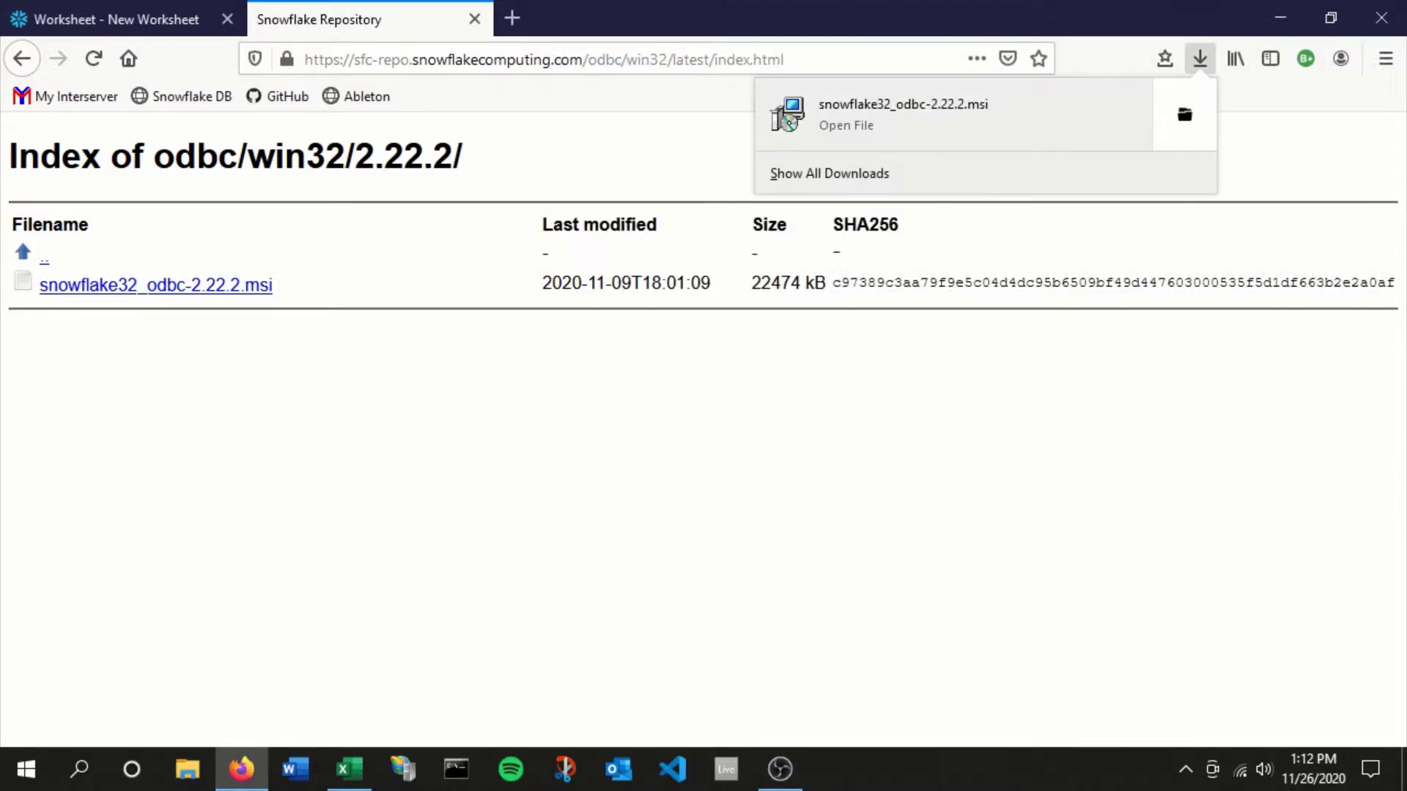
click(789, 122)
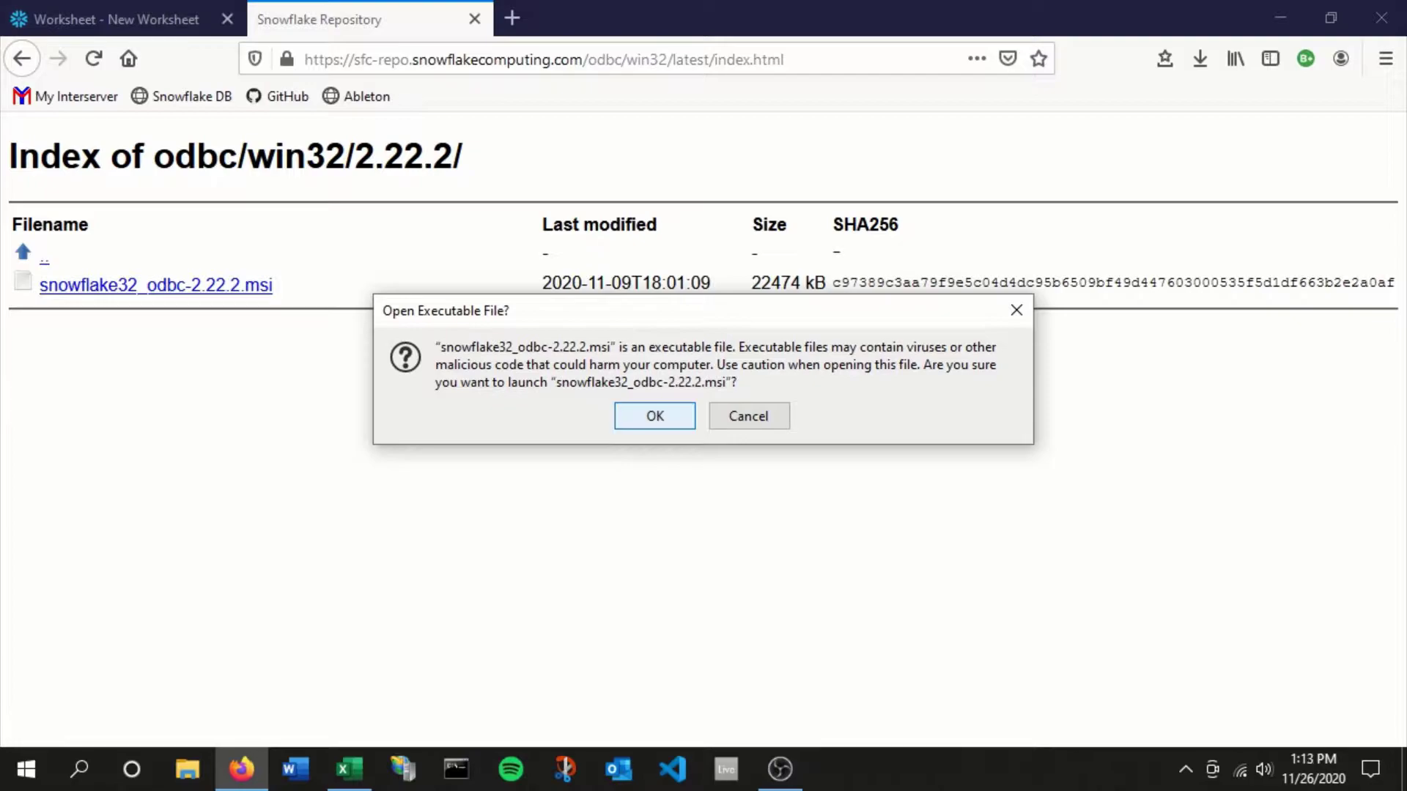
Step: Install the 32-bit Snowflake ODBC driver with the default Program Files (x86) folder
click(654, 415)
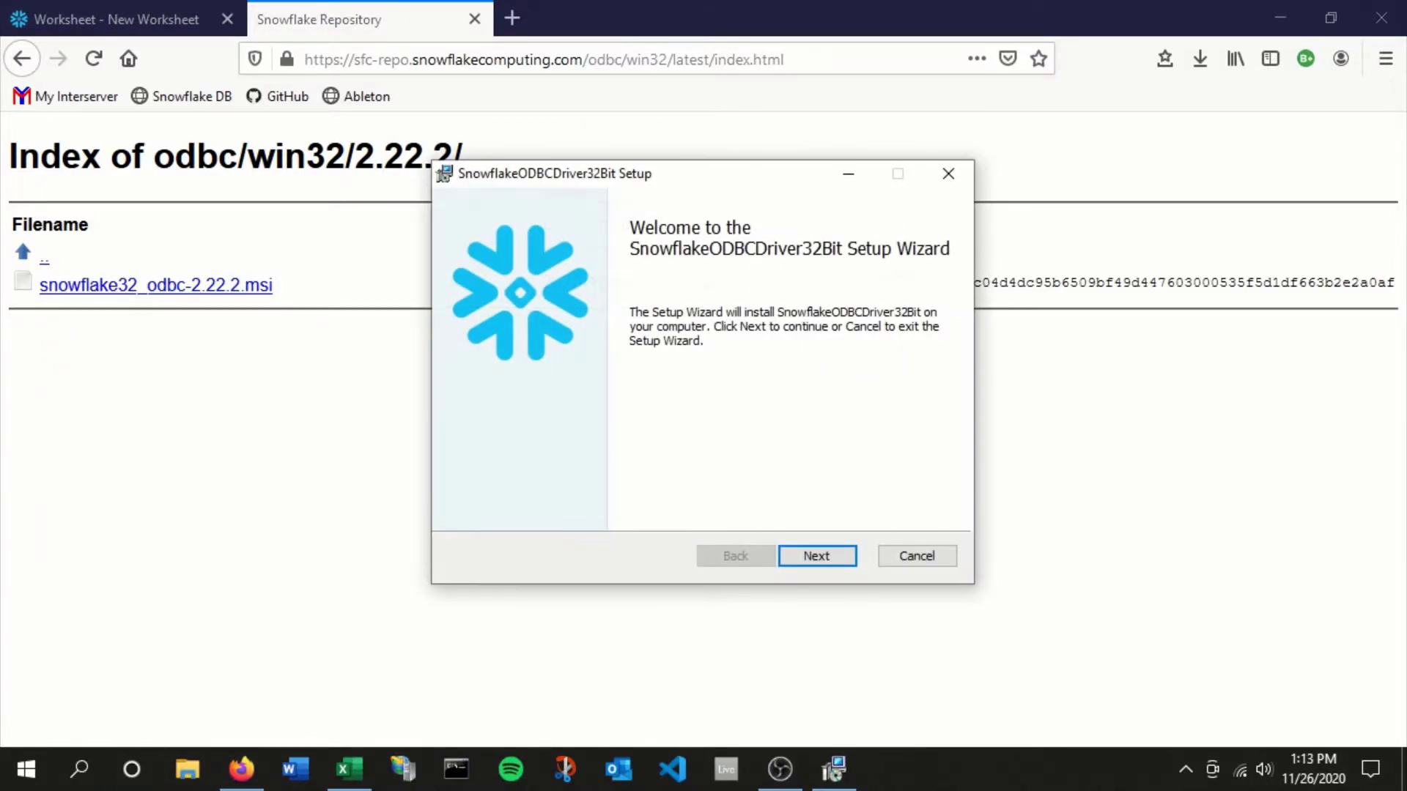
click(816, 556)
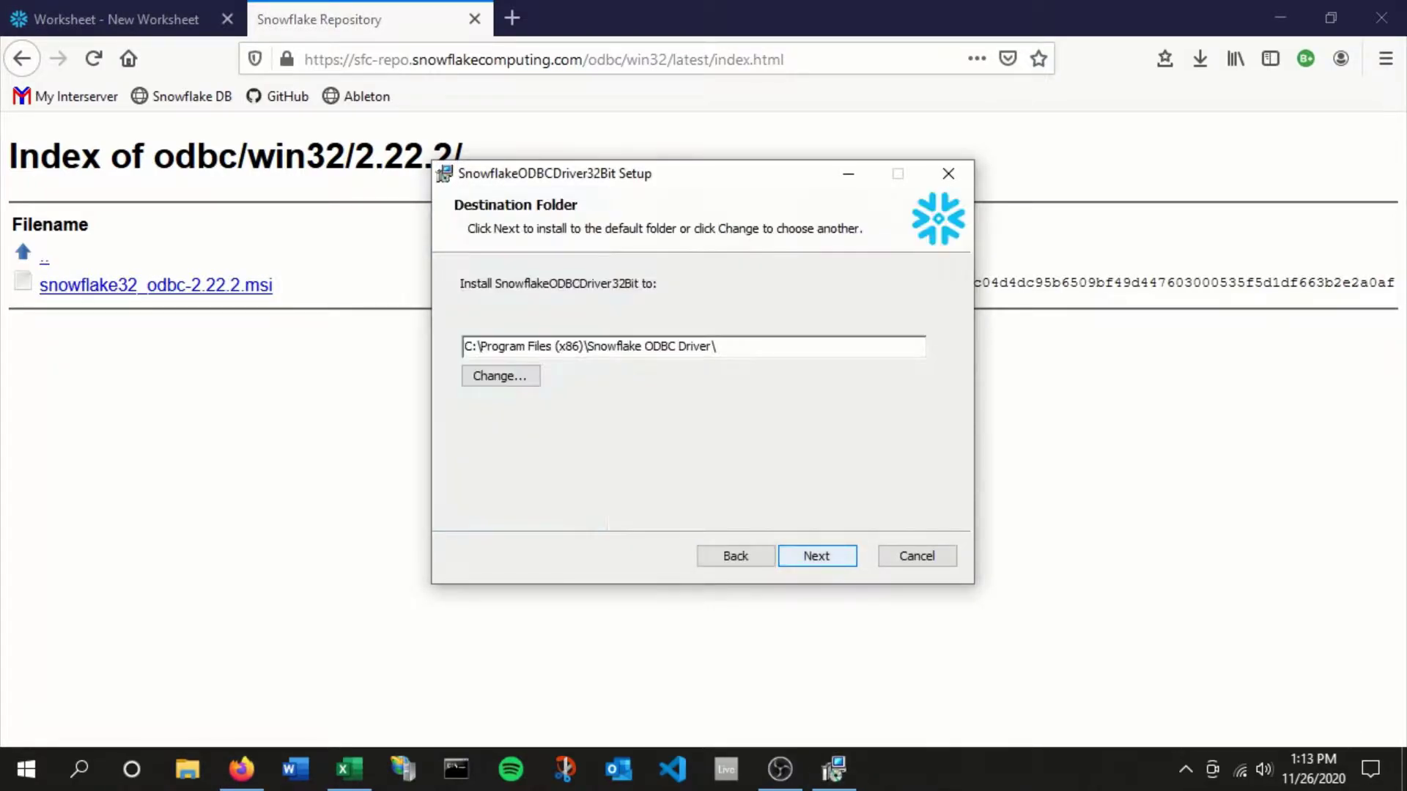
click(817, 556)
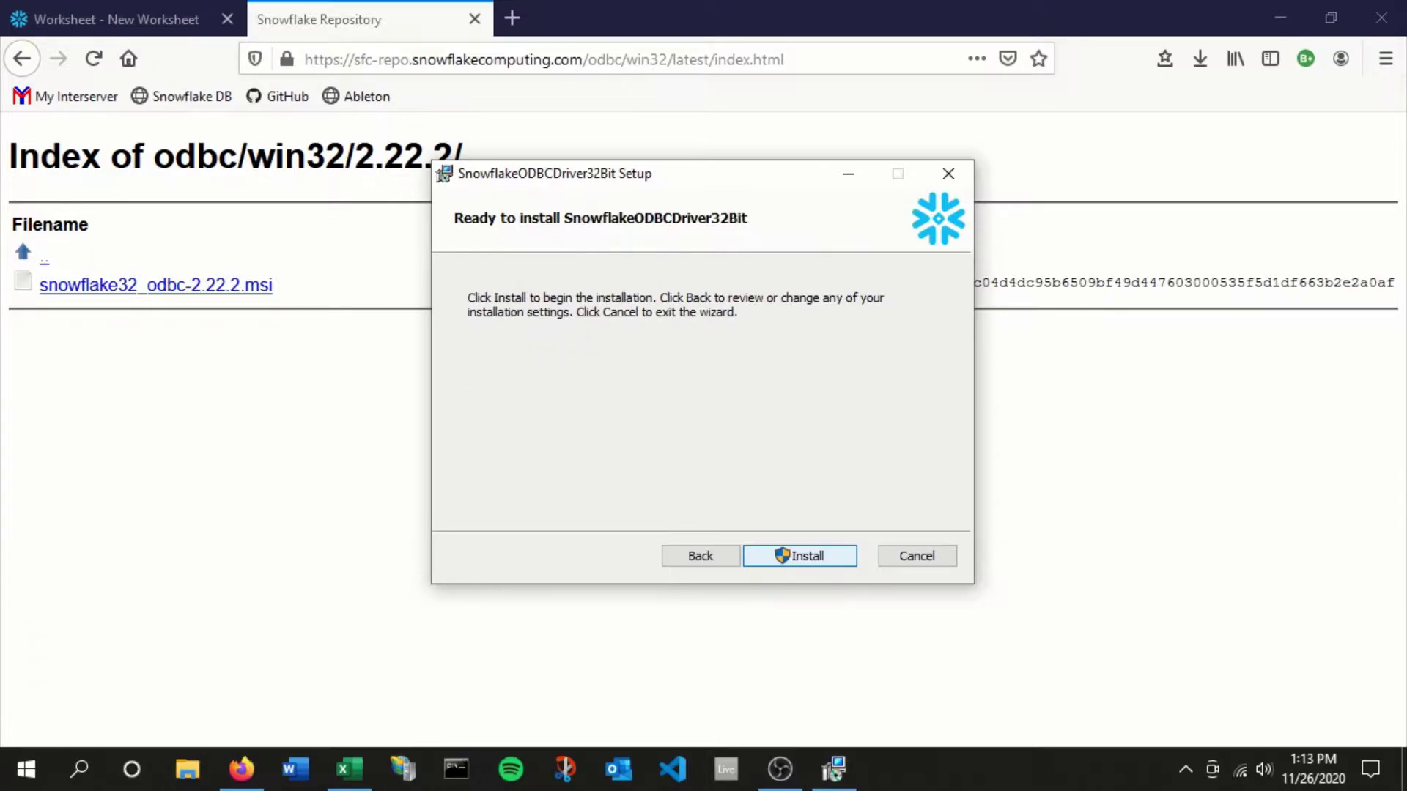
click(816, 555)
click(816, 555)
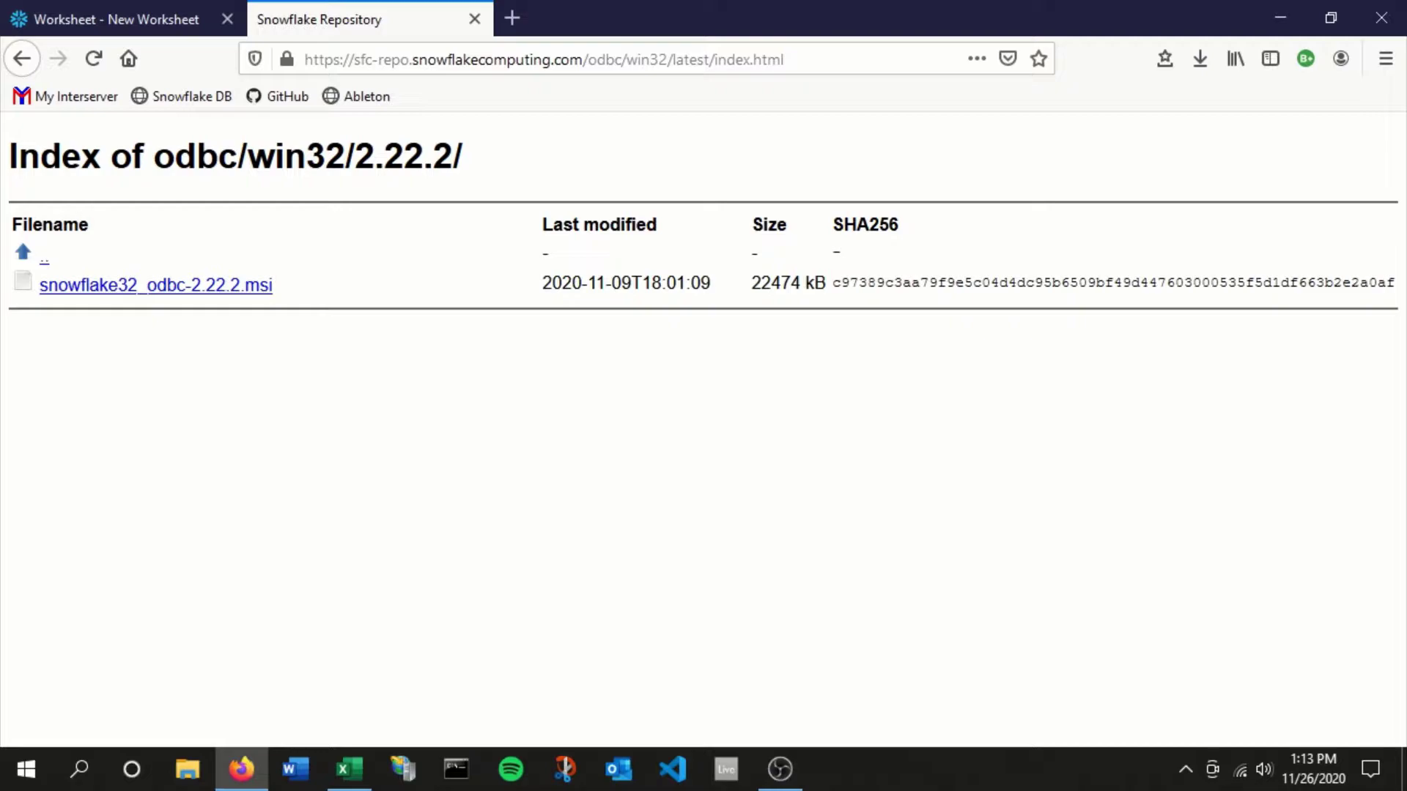
Step: Create a blank Book1 workbook in Excel and maximize its window
click(350, 769)
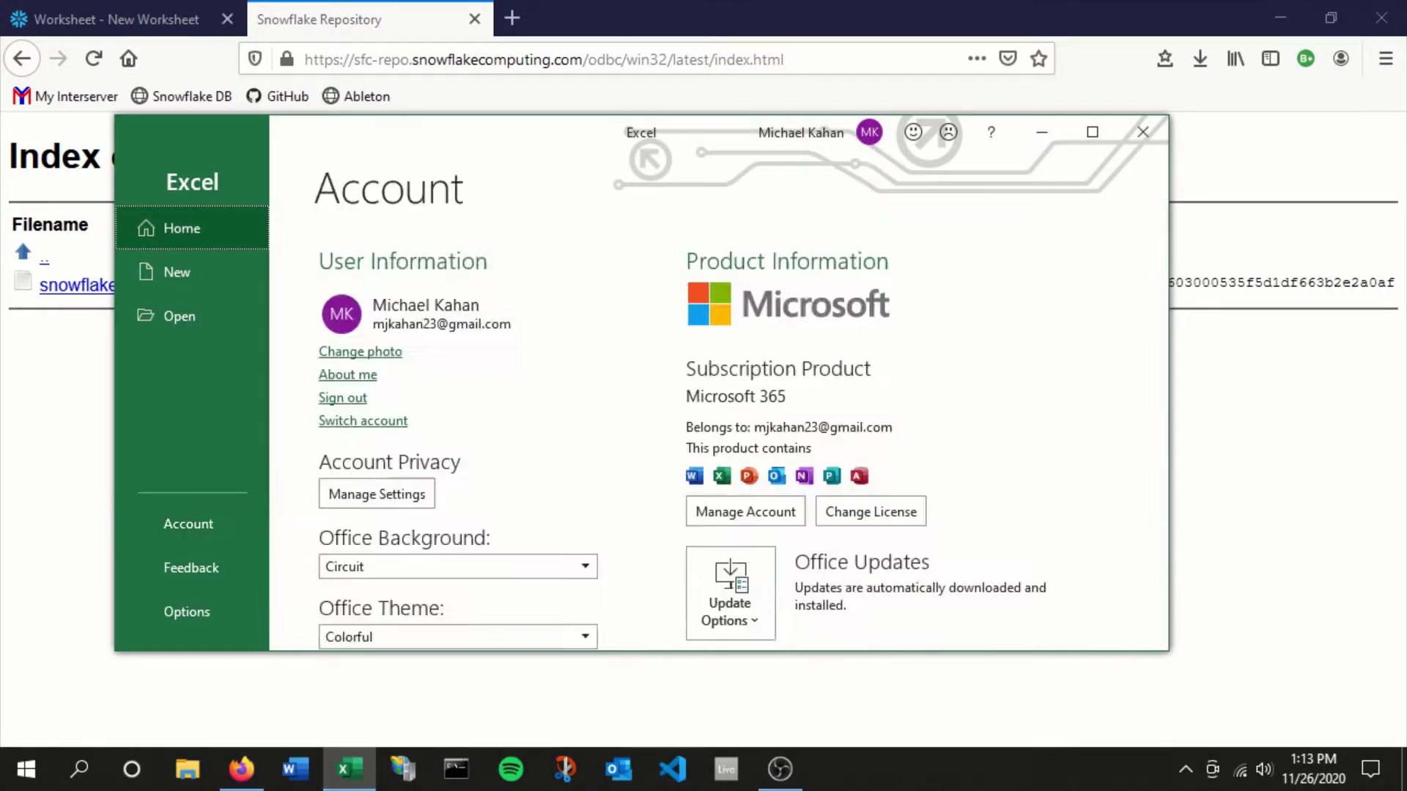
click(182, 228)
click(408, 352)
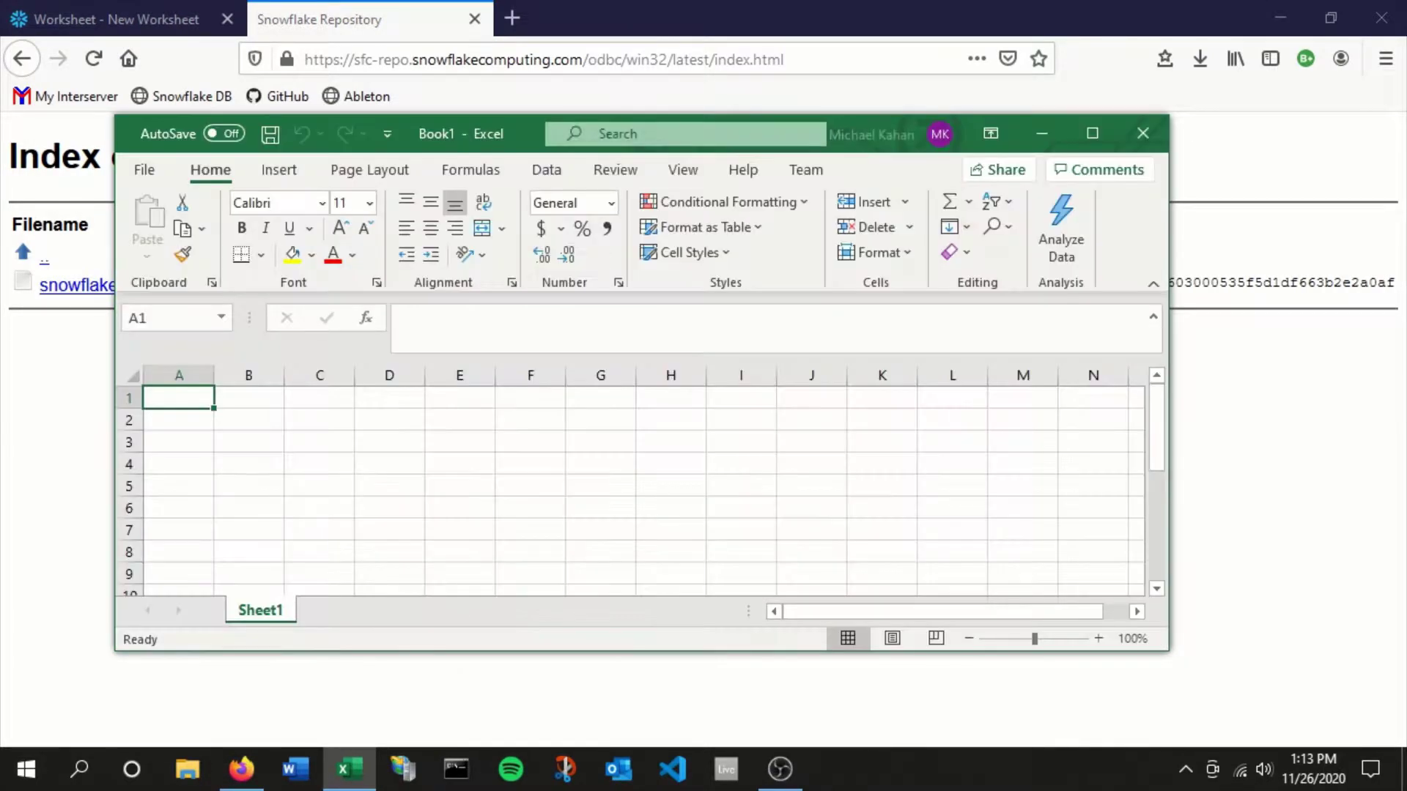
click(1092, 132)
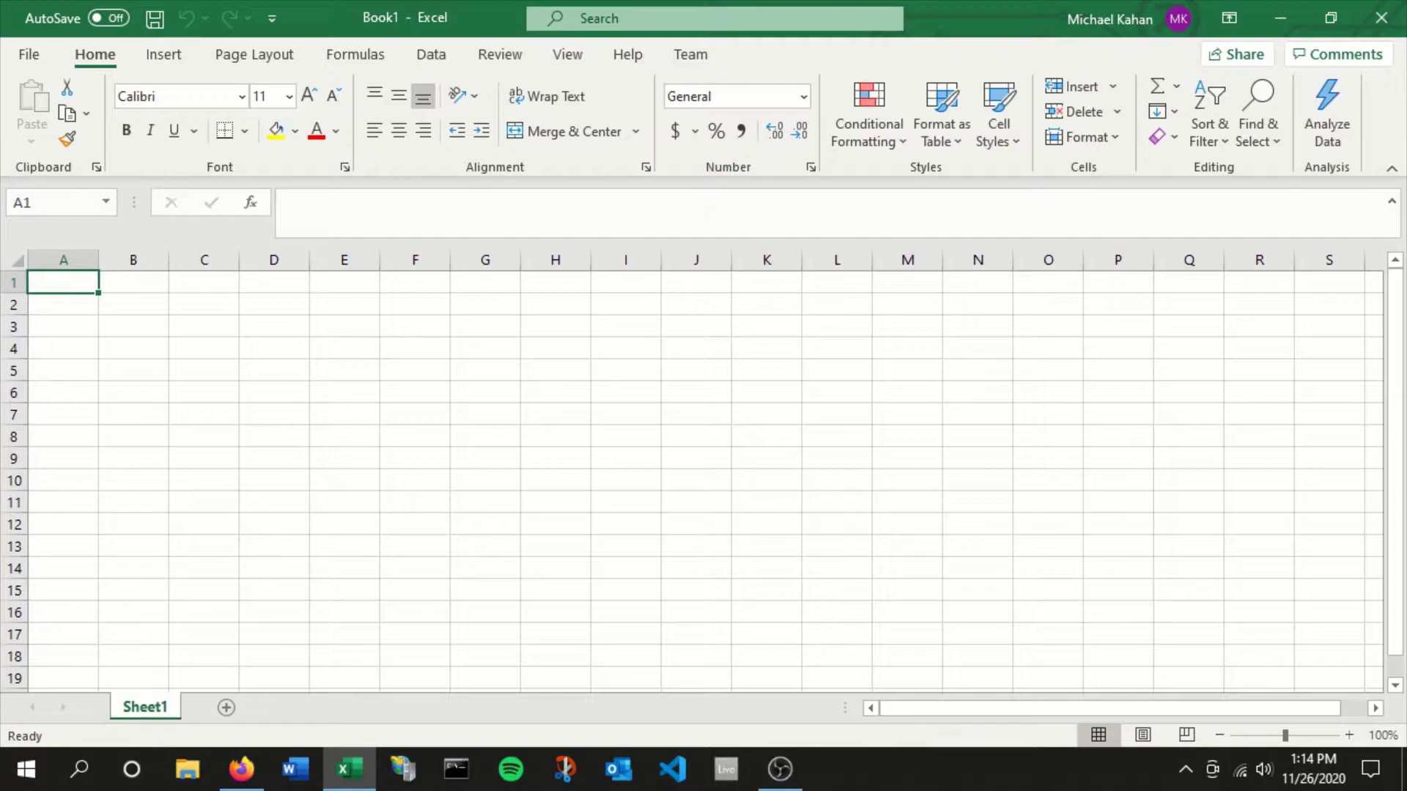
Step: Open the 32-bit ODBC Data Sources app from Windows search
click(79, 770)
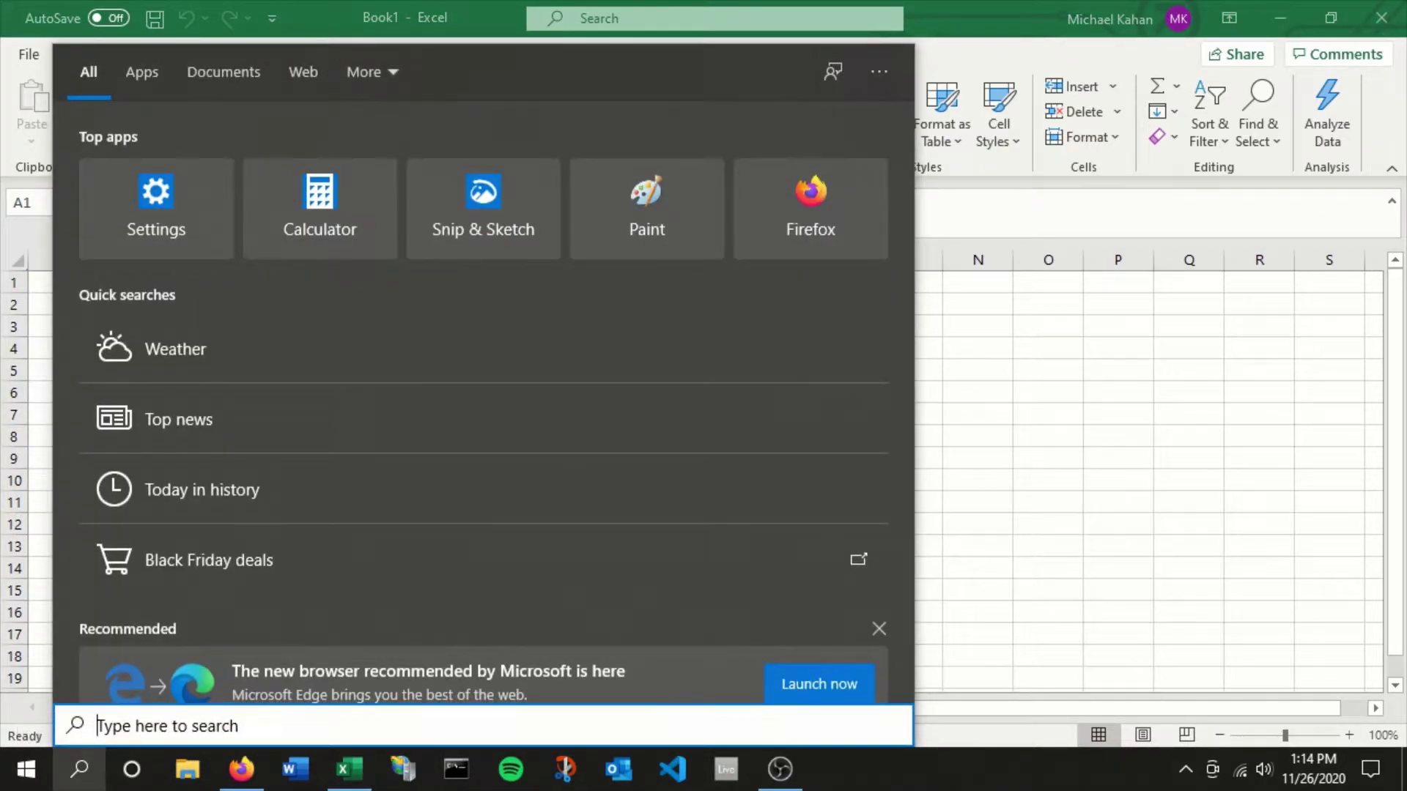
text(s)
key(BackSpace)
text(od)
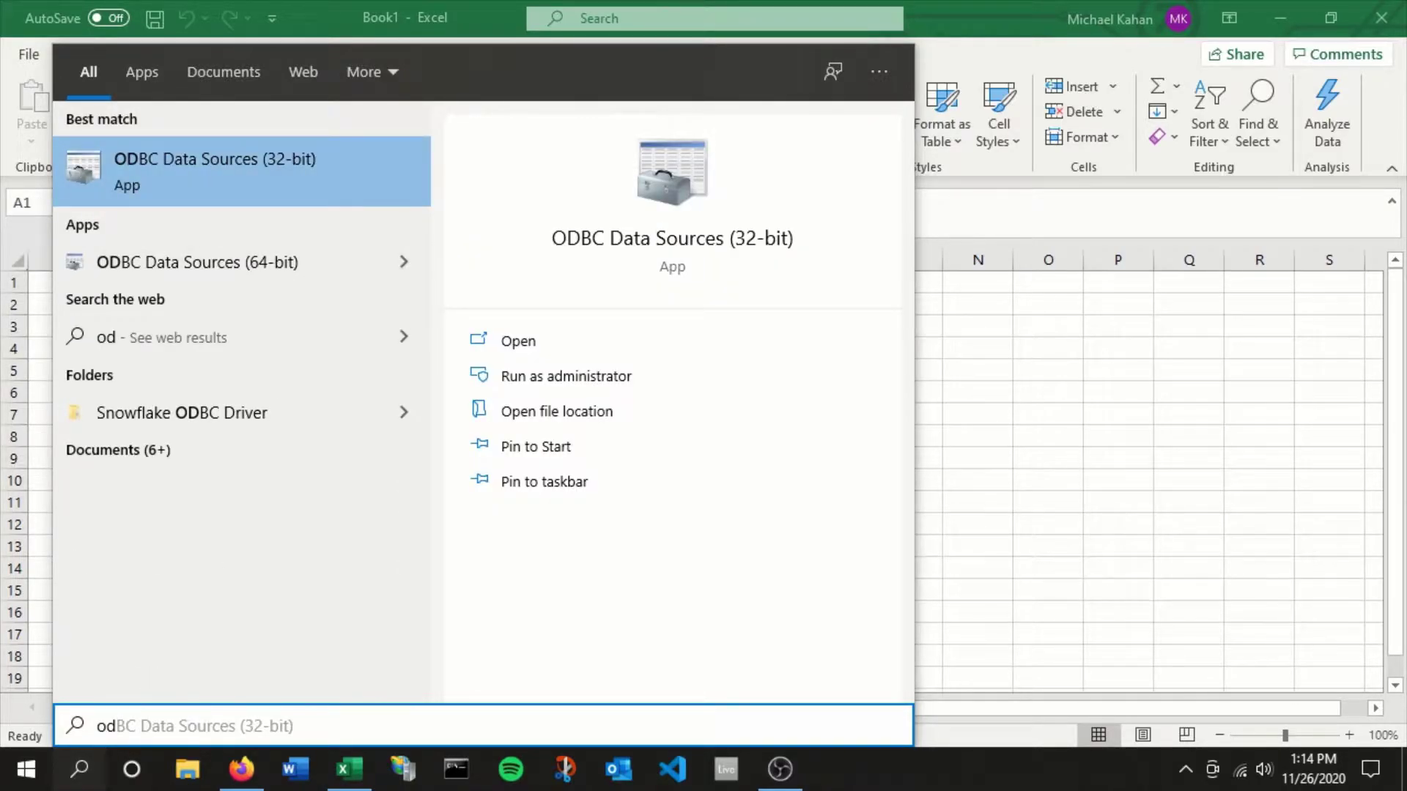
key(Return)
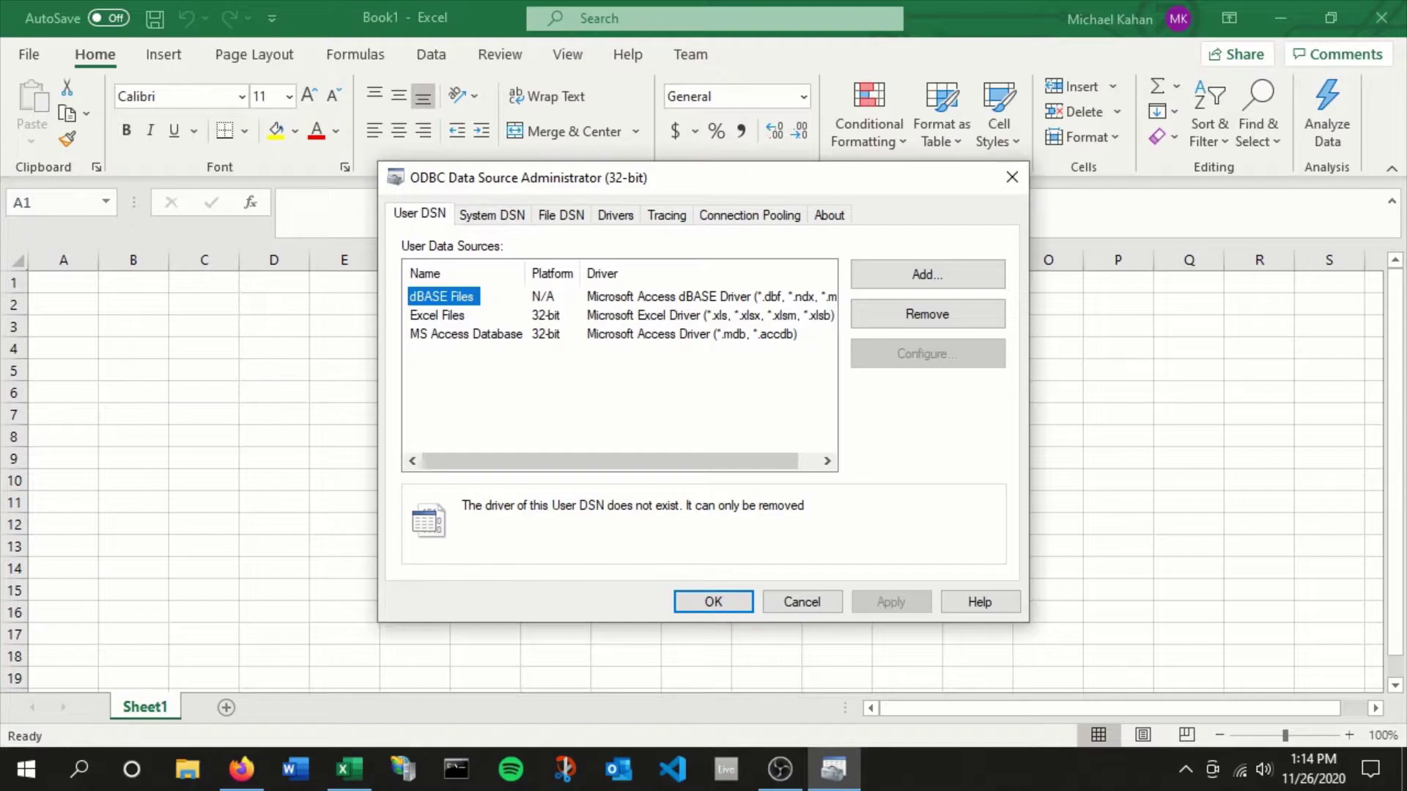
Step: Confirm SnowflakeDSIIDriver 2.22.02.00 is installed, then show the User DSN list
click(616, 215)
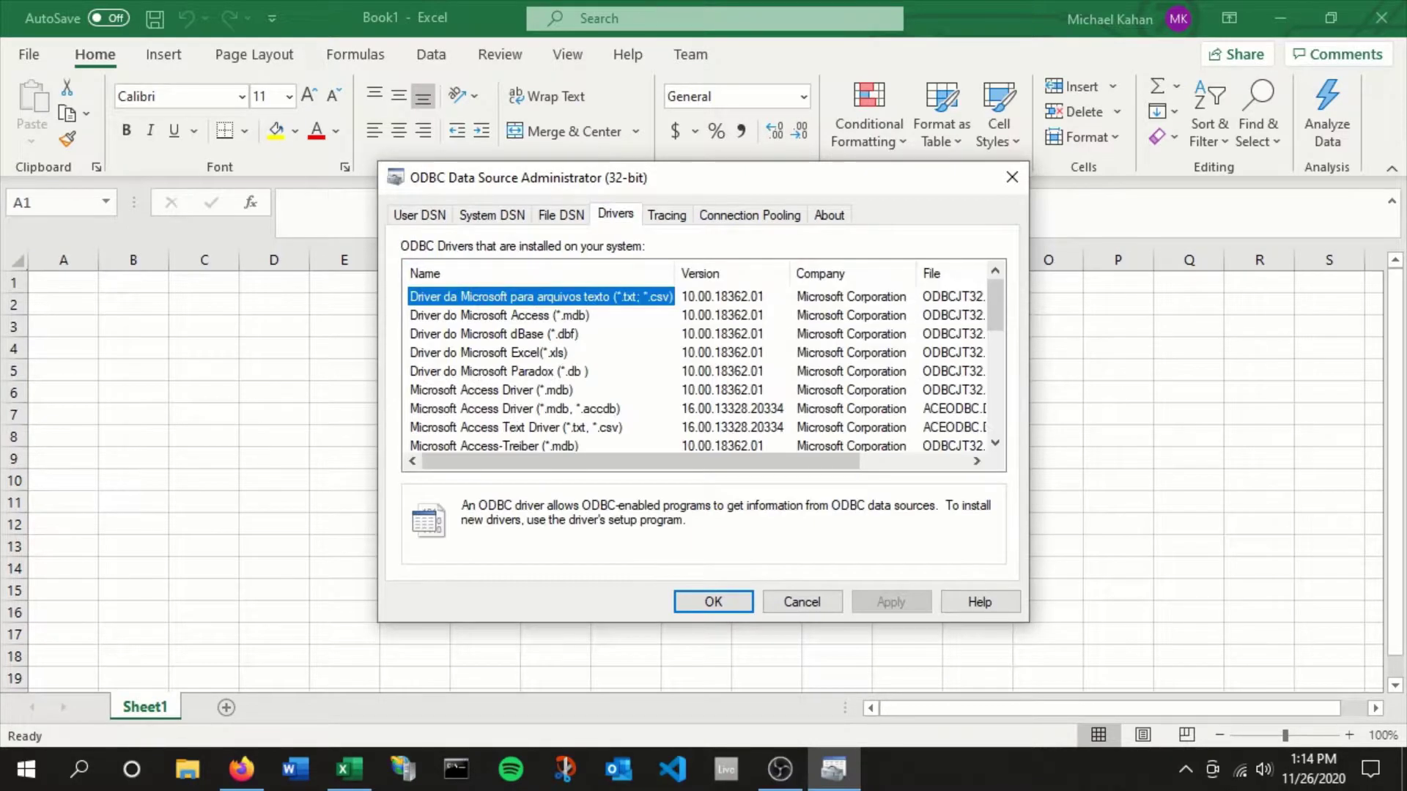
scroll(696, 359, down, 5)
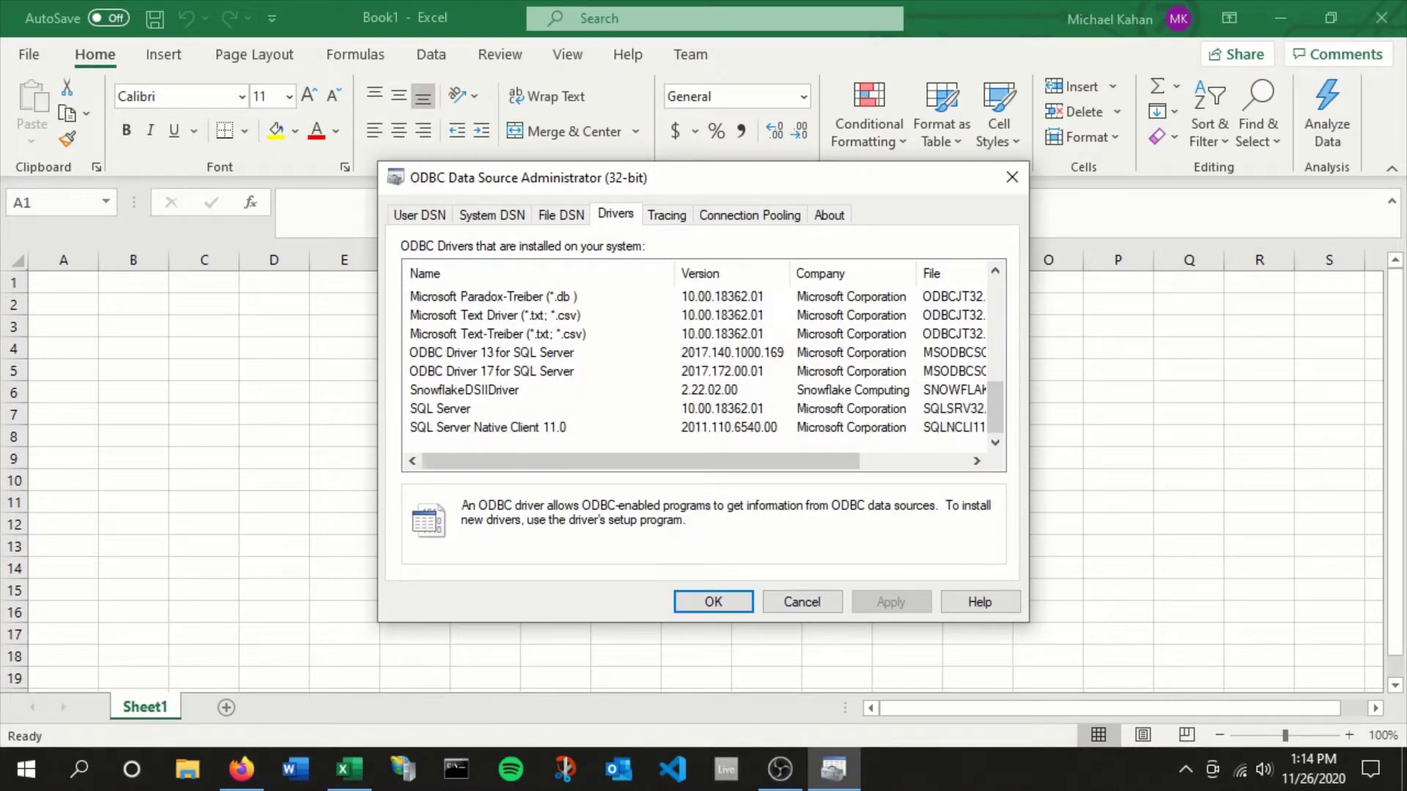
scroll(696, 359, up, 1)
scroll(696, 359, up, 2)
scroll(696, 359, up, 3)
scroll(696, 359, down, 2)
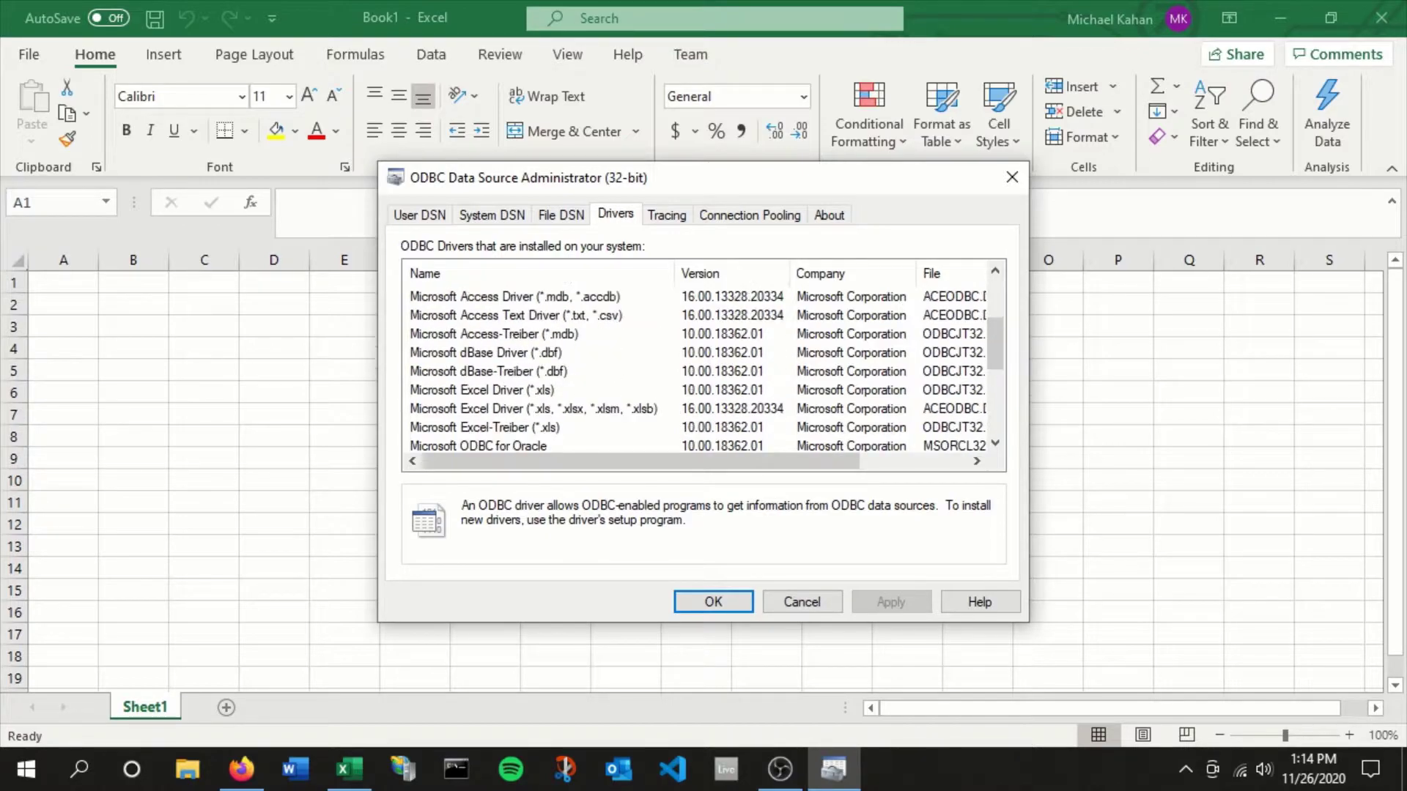
scroll(696, 359, down, 3)
click(464, 389)
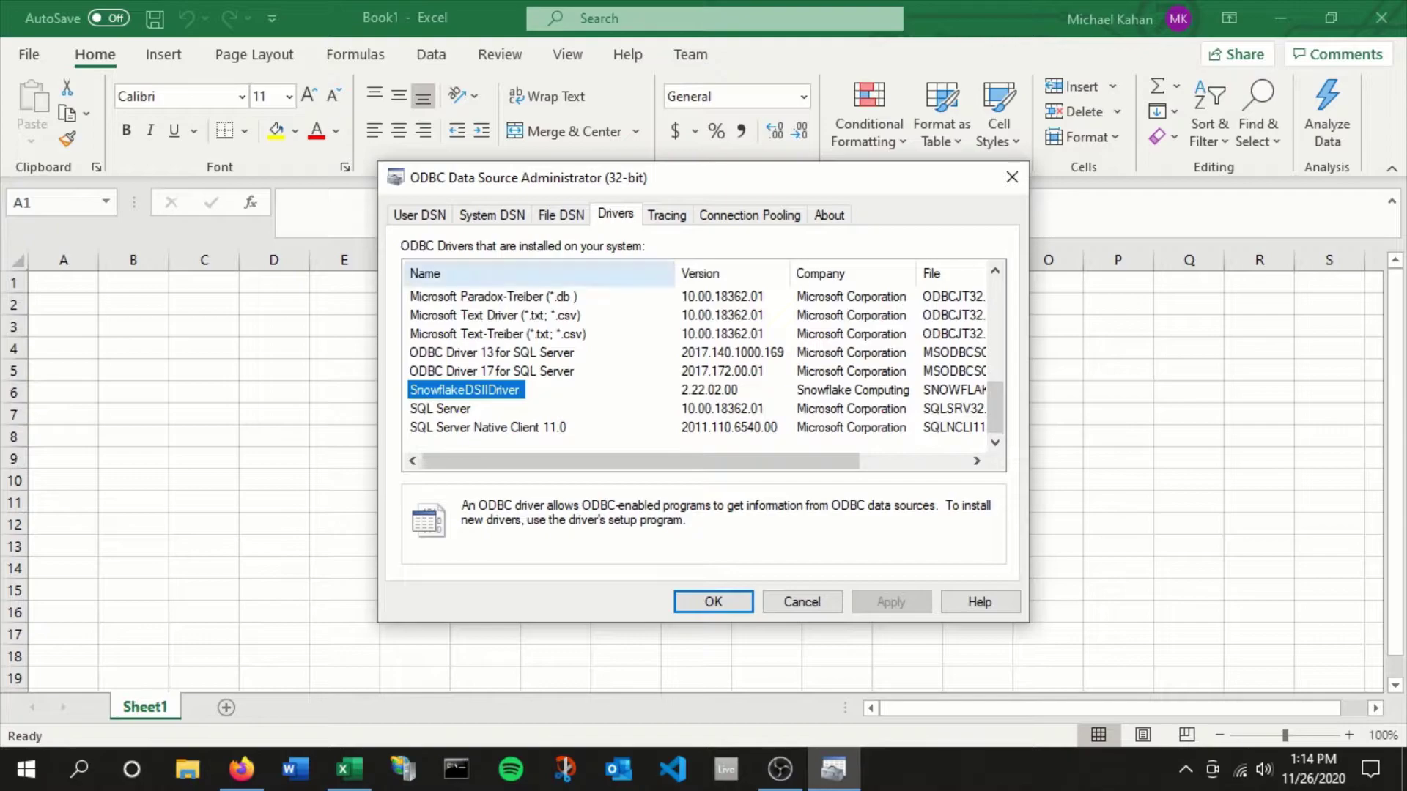
click(420, 215)
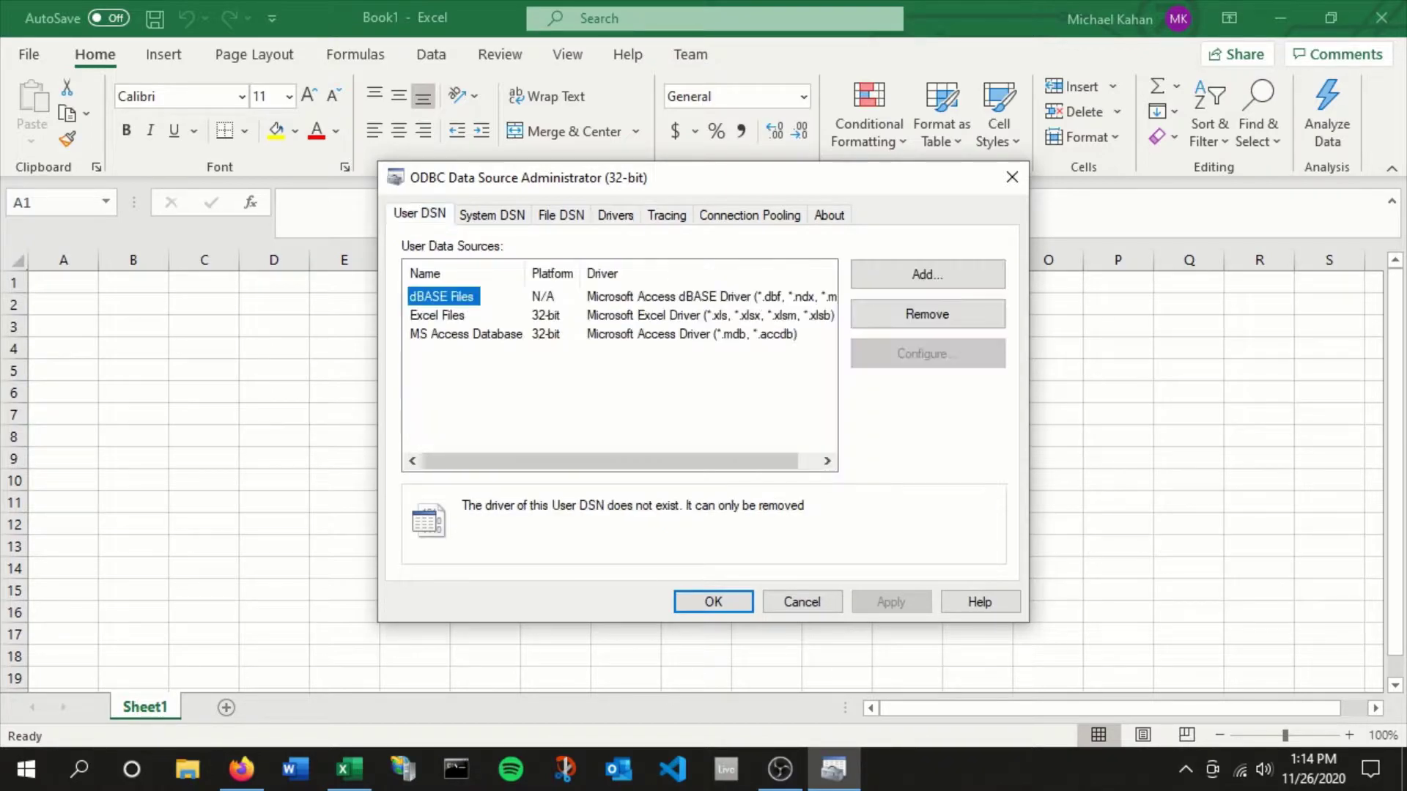
click(623, 389)
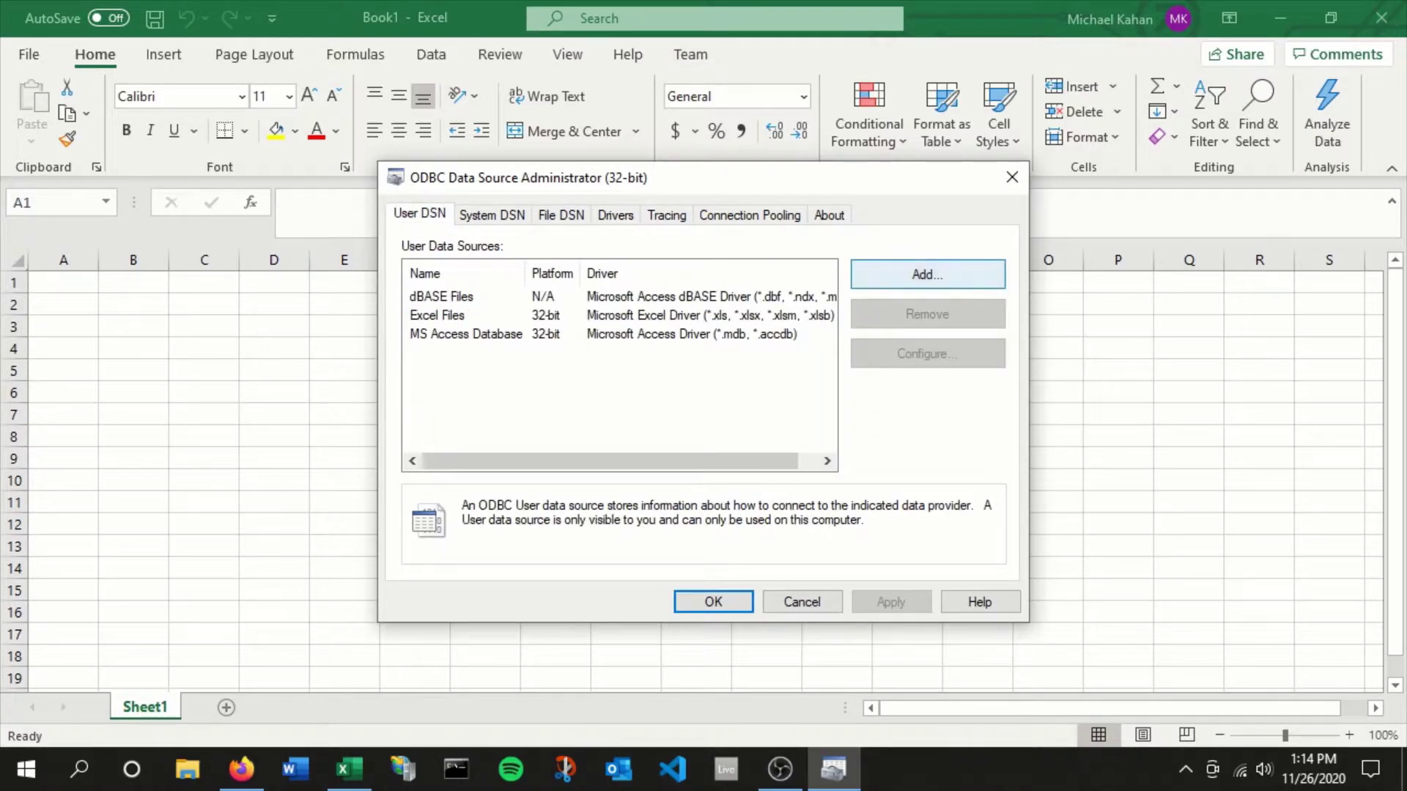
Step: Add a new user data source using the SnowflakeDSIIDriver driver
click(927, 274)
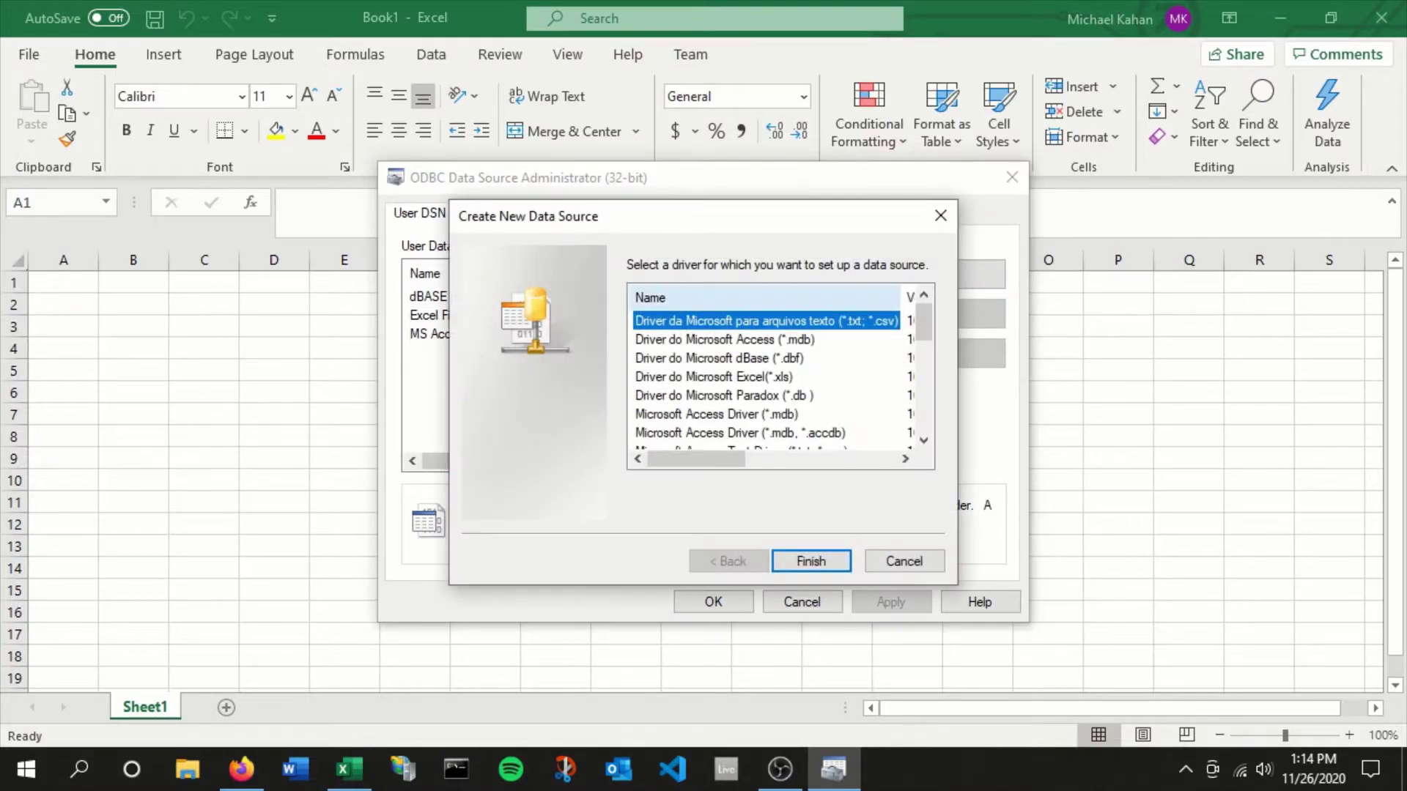
scroll(769, 374, down, 1)
scroll(770, 374, down, 2)
scroll(770, 373, down, 2)
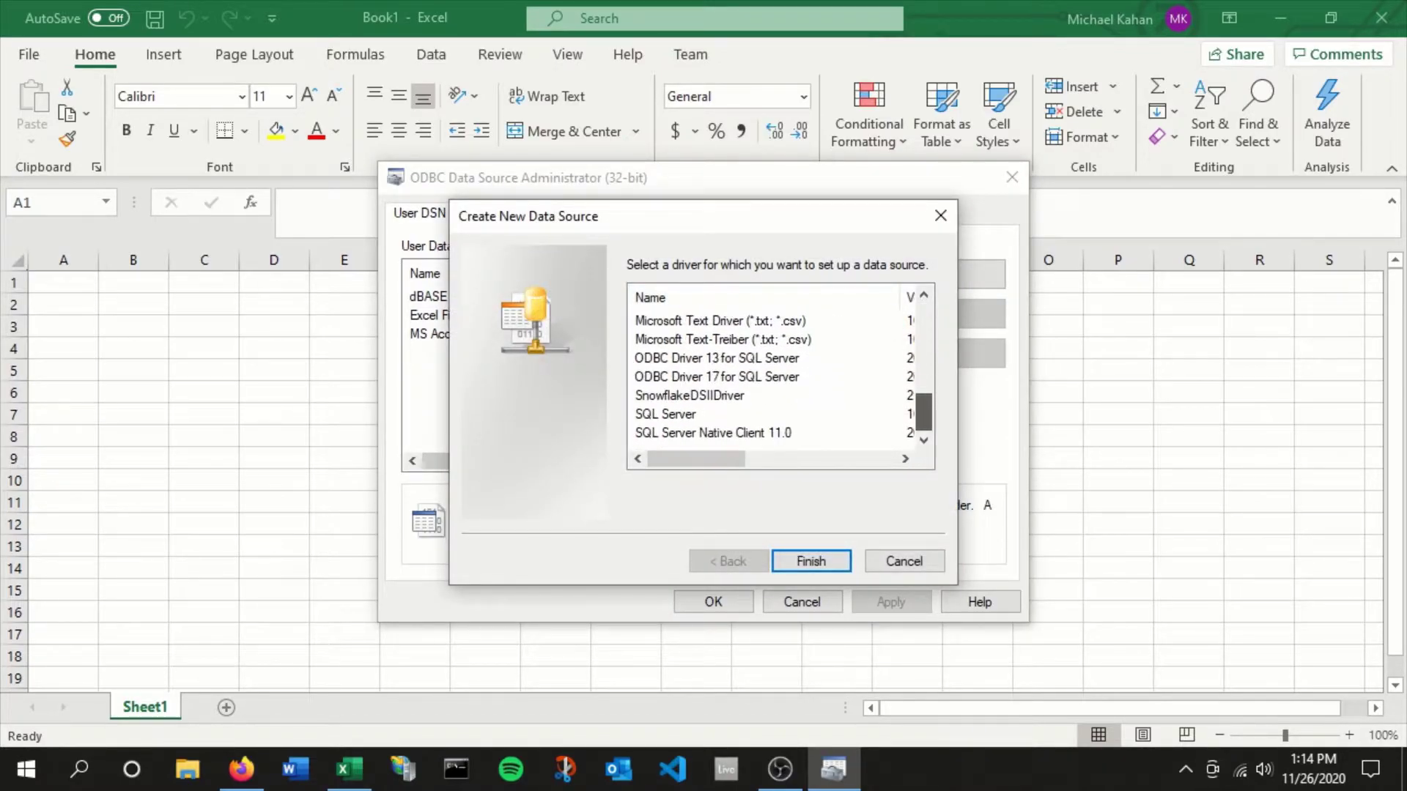
click(689, 395)
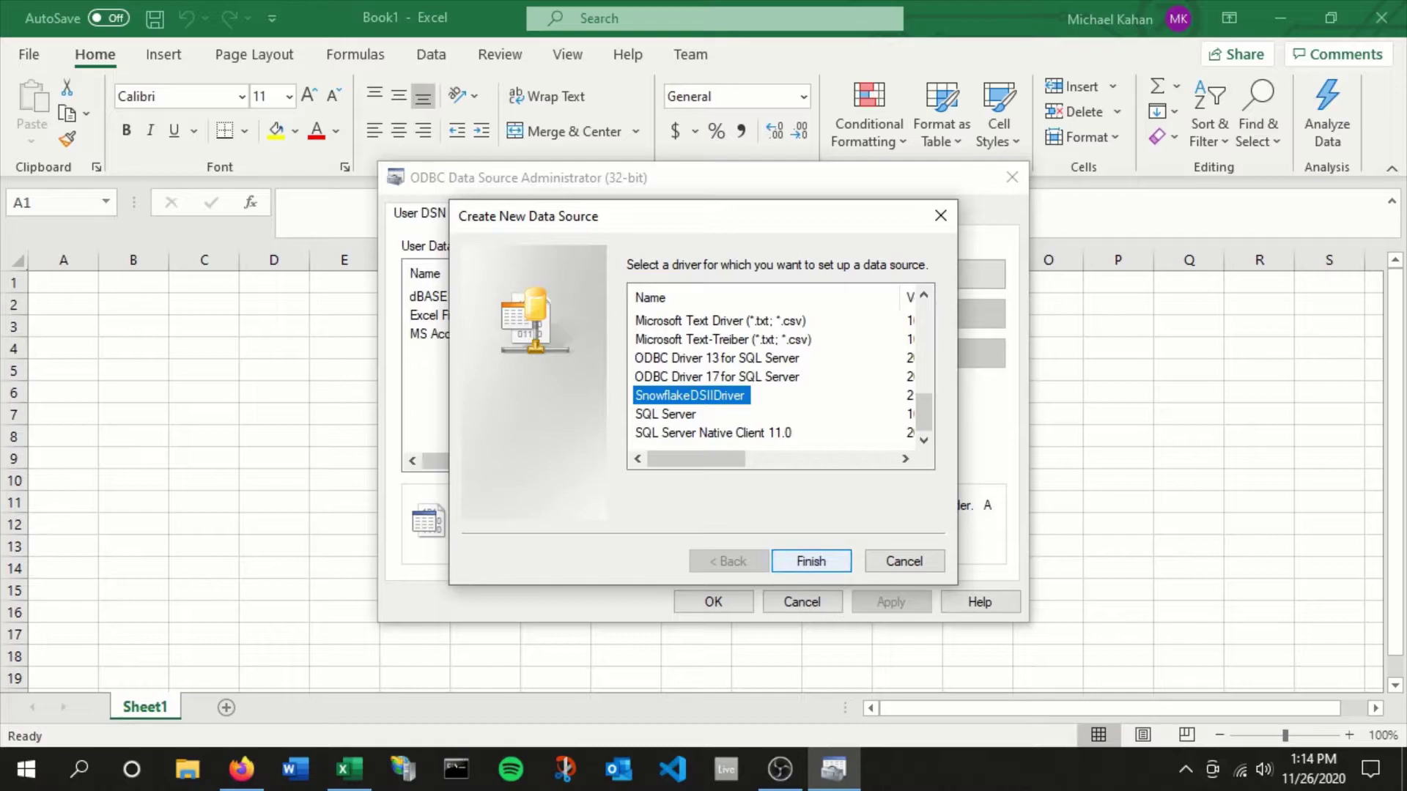
click(811, 561)
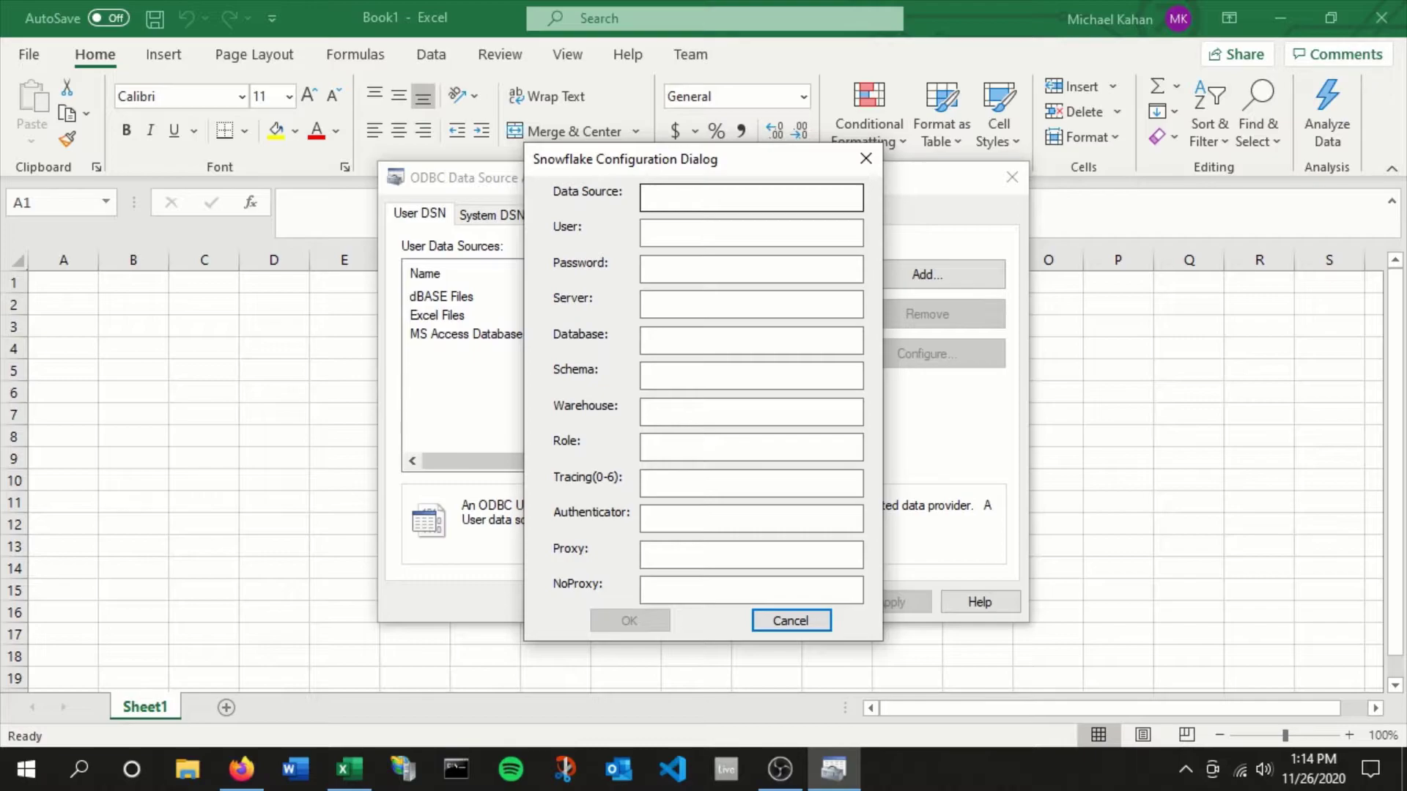
key(Tab)
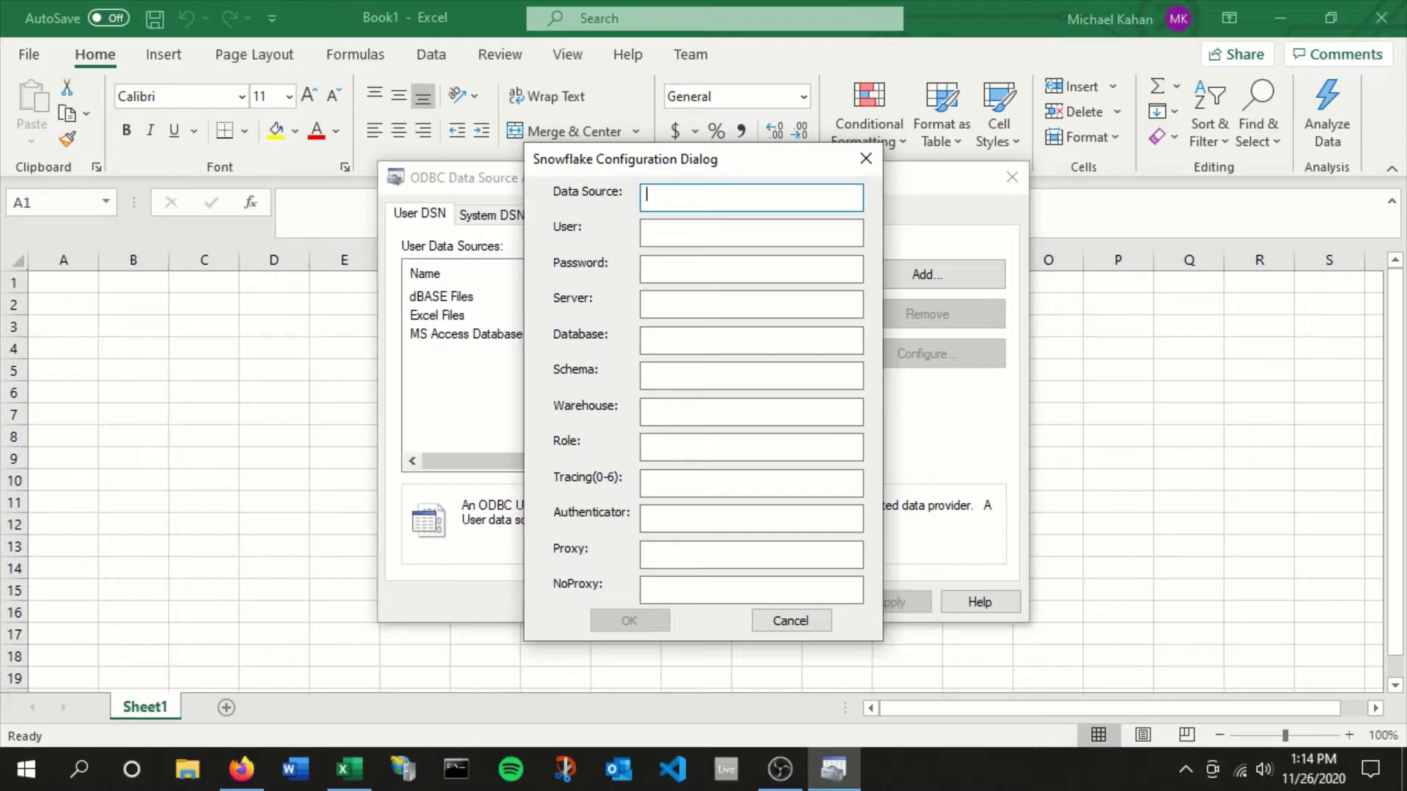
text(Snowflak)
text(e)
key(Tab)
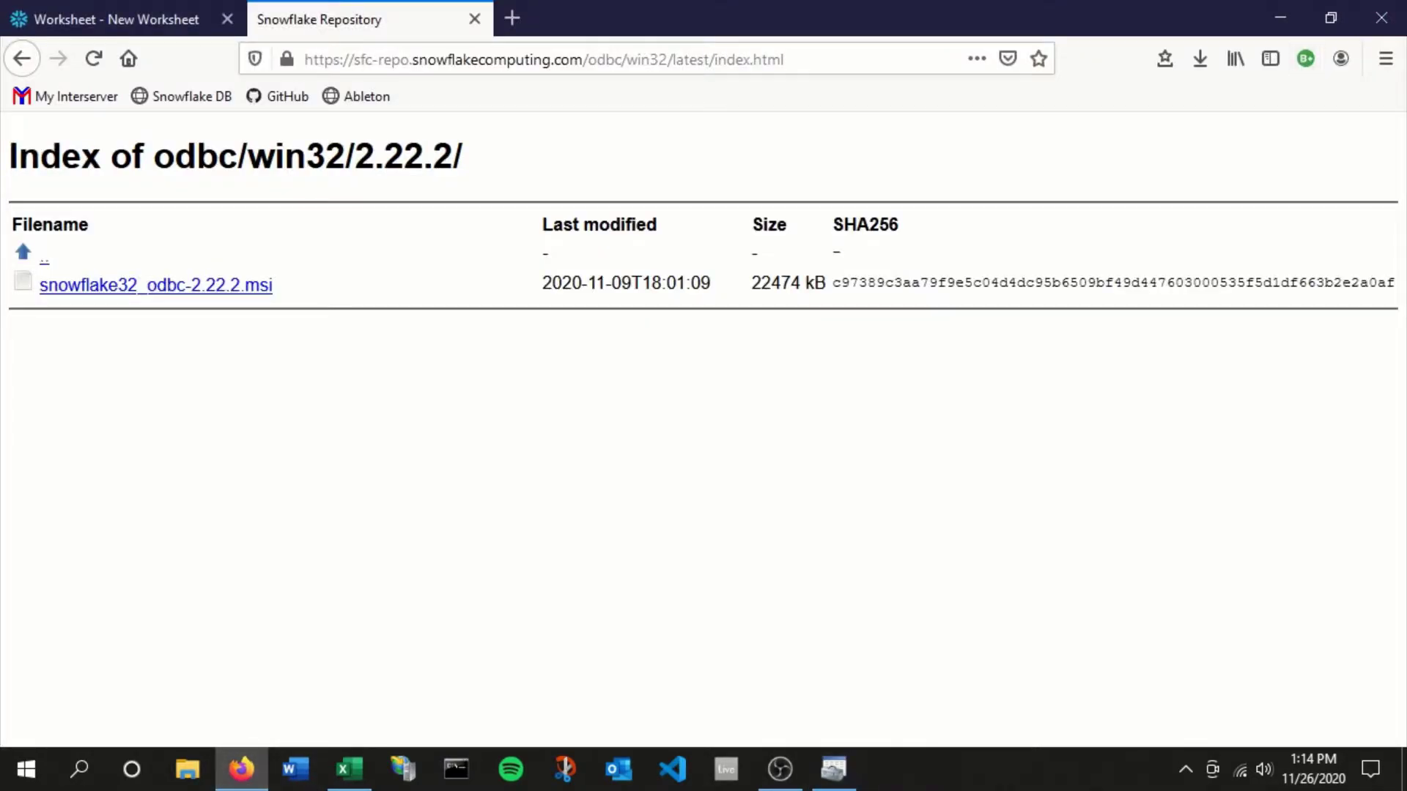
key(ctrl+shift+Tab)
click(1018, 645)
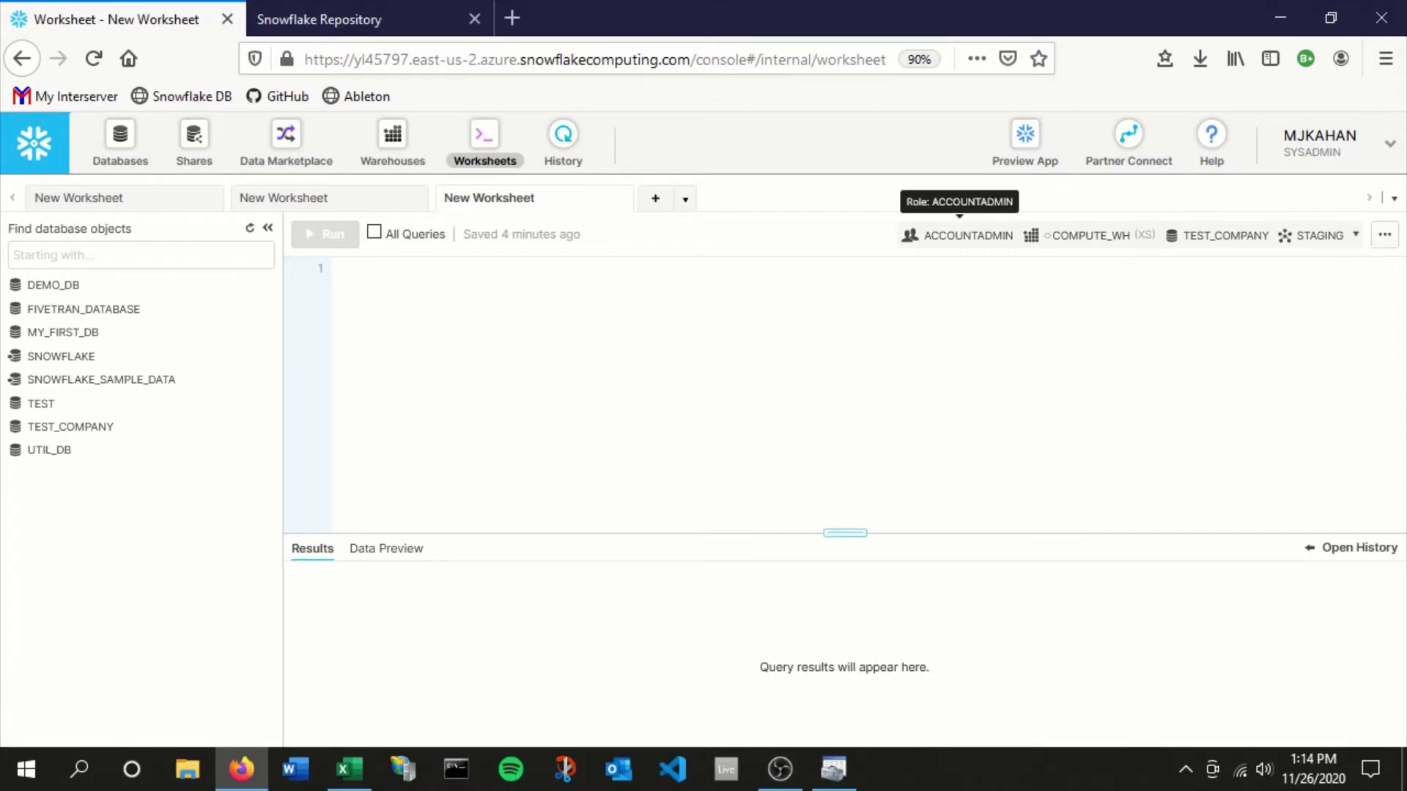
click(834, 769)
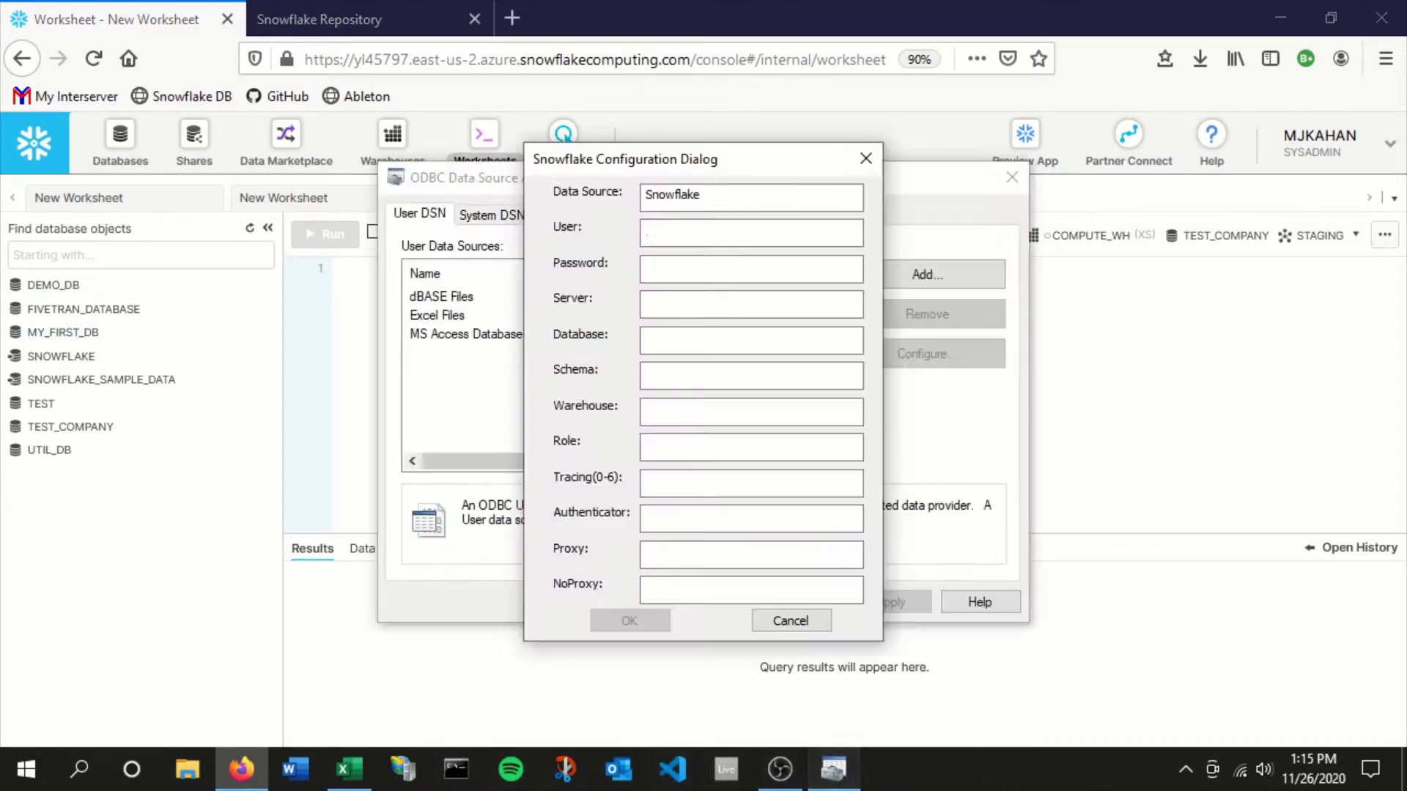
click(648, 233)
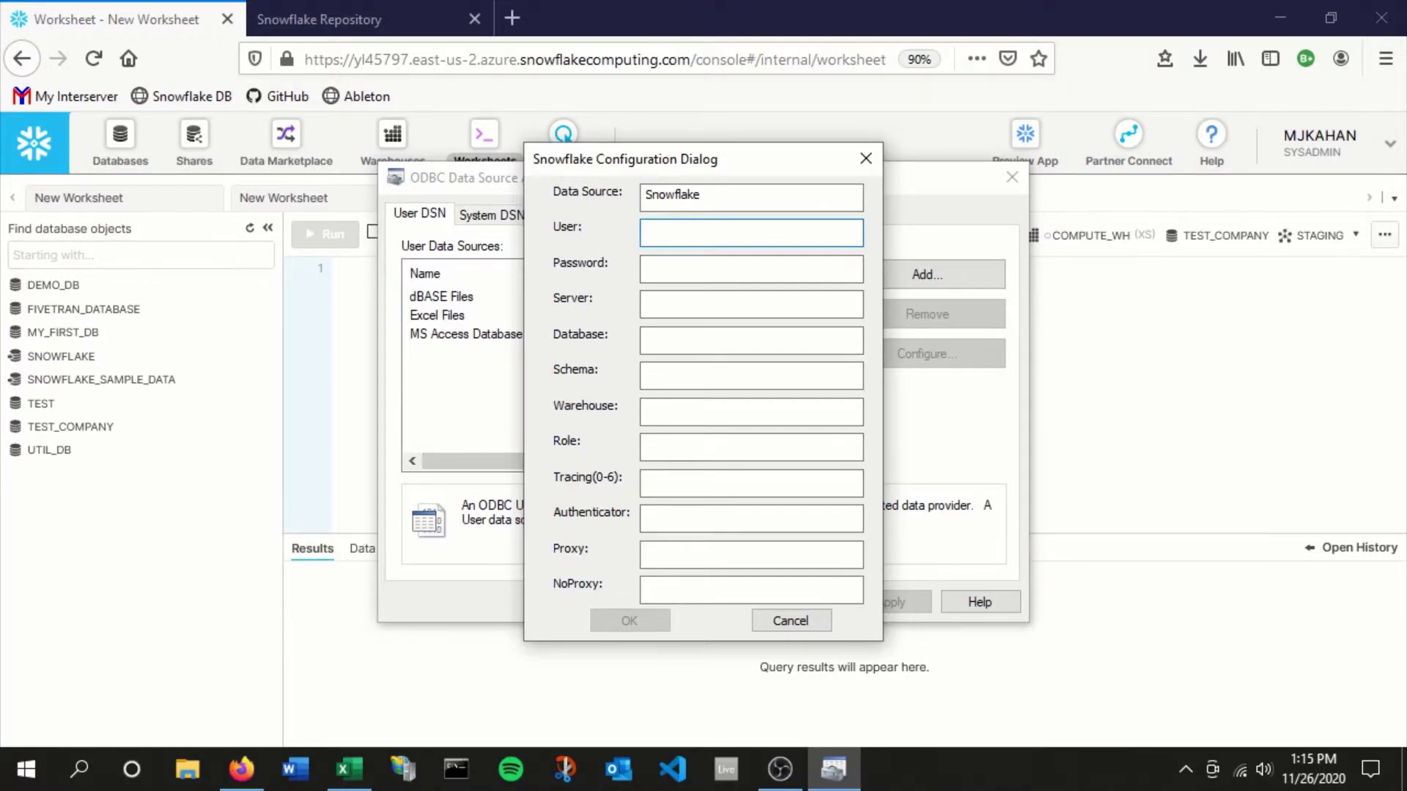
key(Tab)
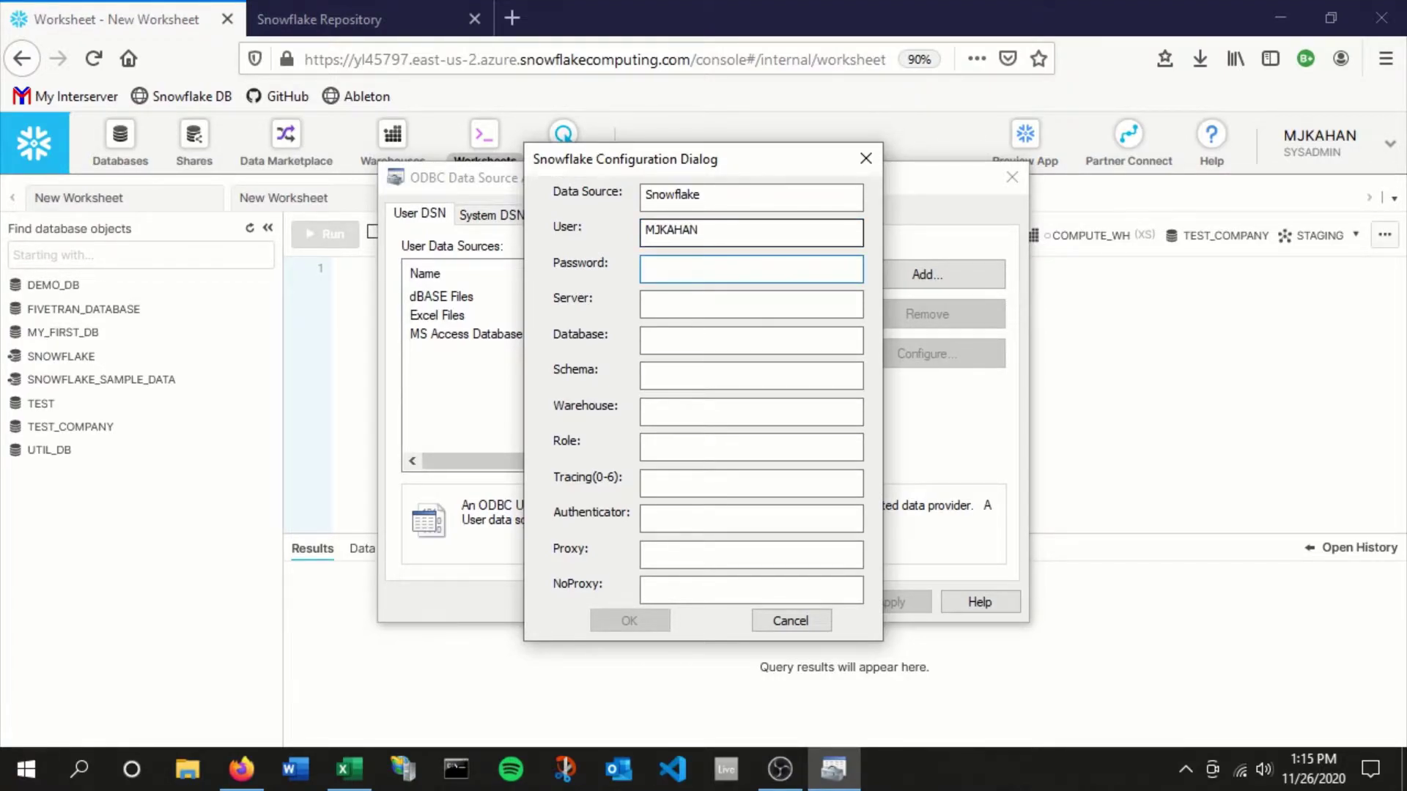
text(•••)
key(Tab)
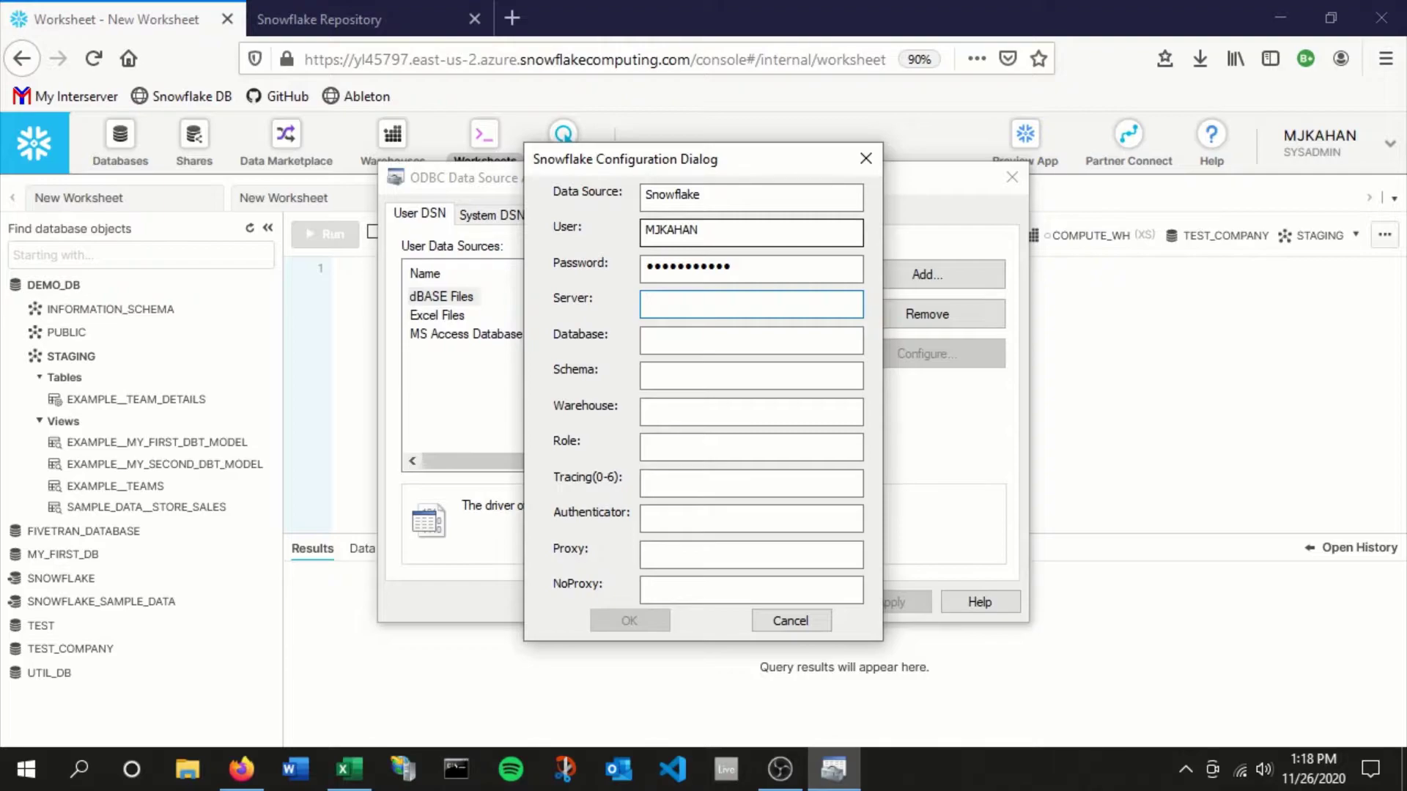
Step: Paste the Snowflake account host from the browser address bar as the Server
click(691, 60)
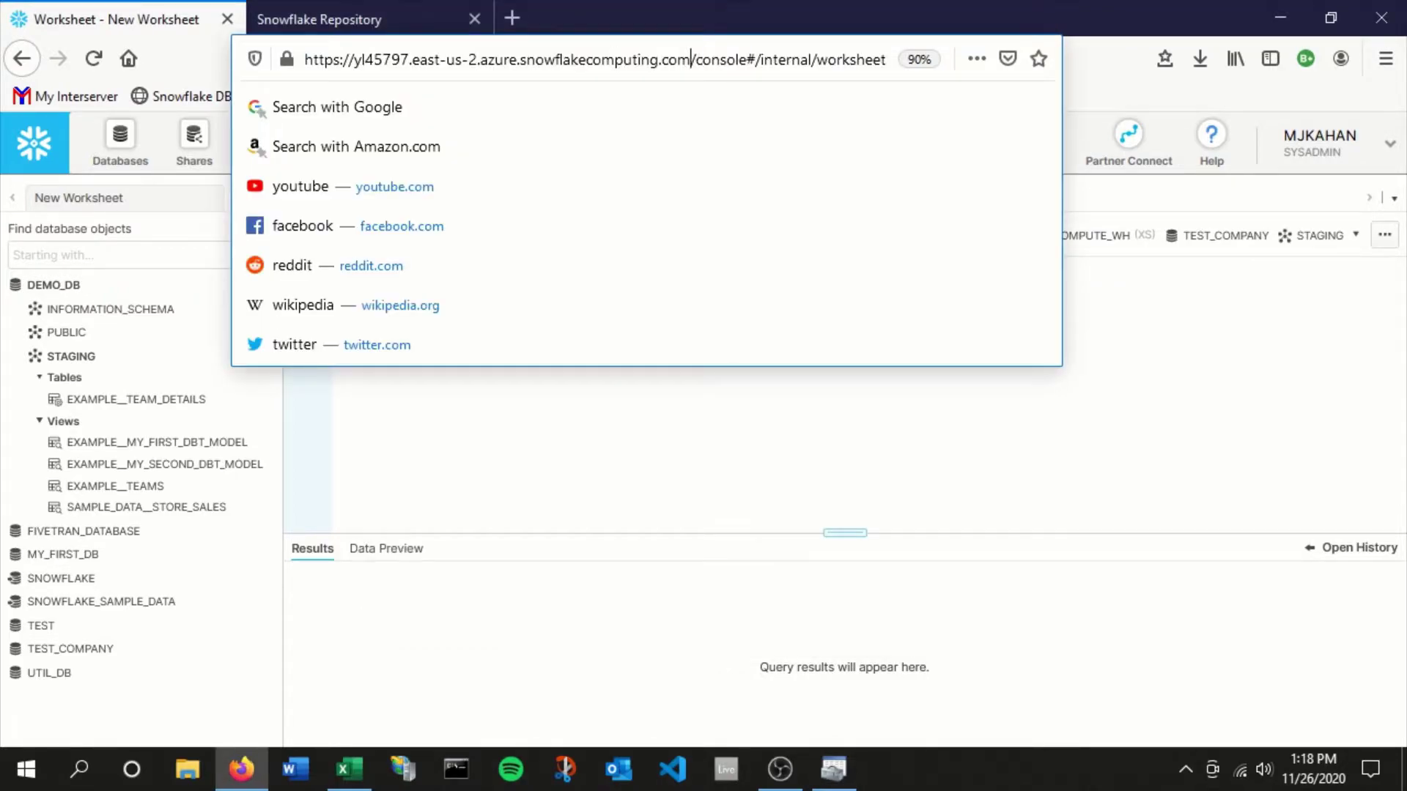
drag(691, 60, 297, 59)
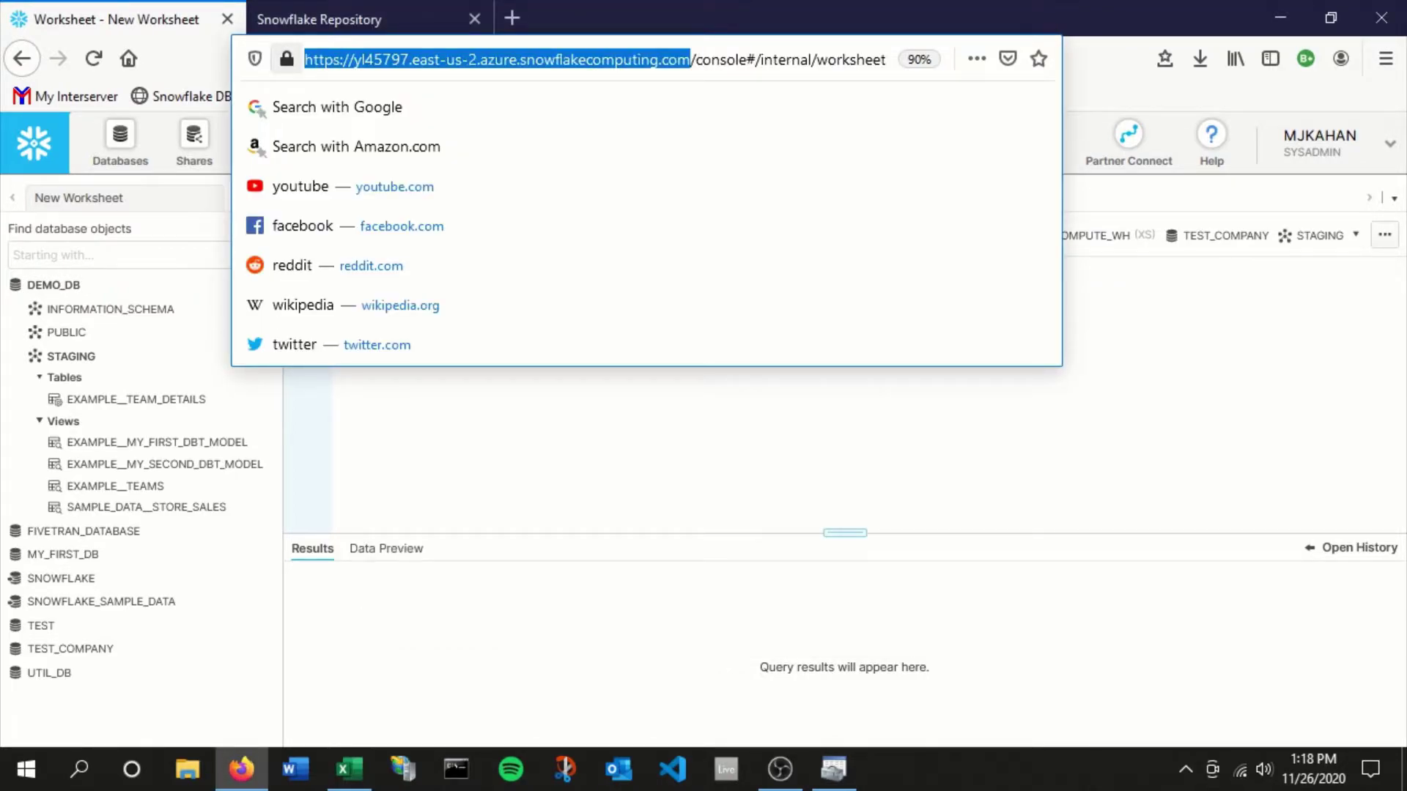
key(ctrl+c)
key(alt+Tab)
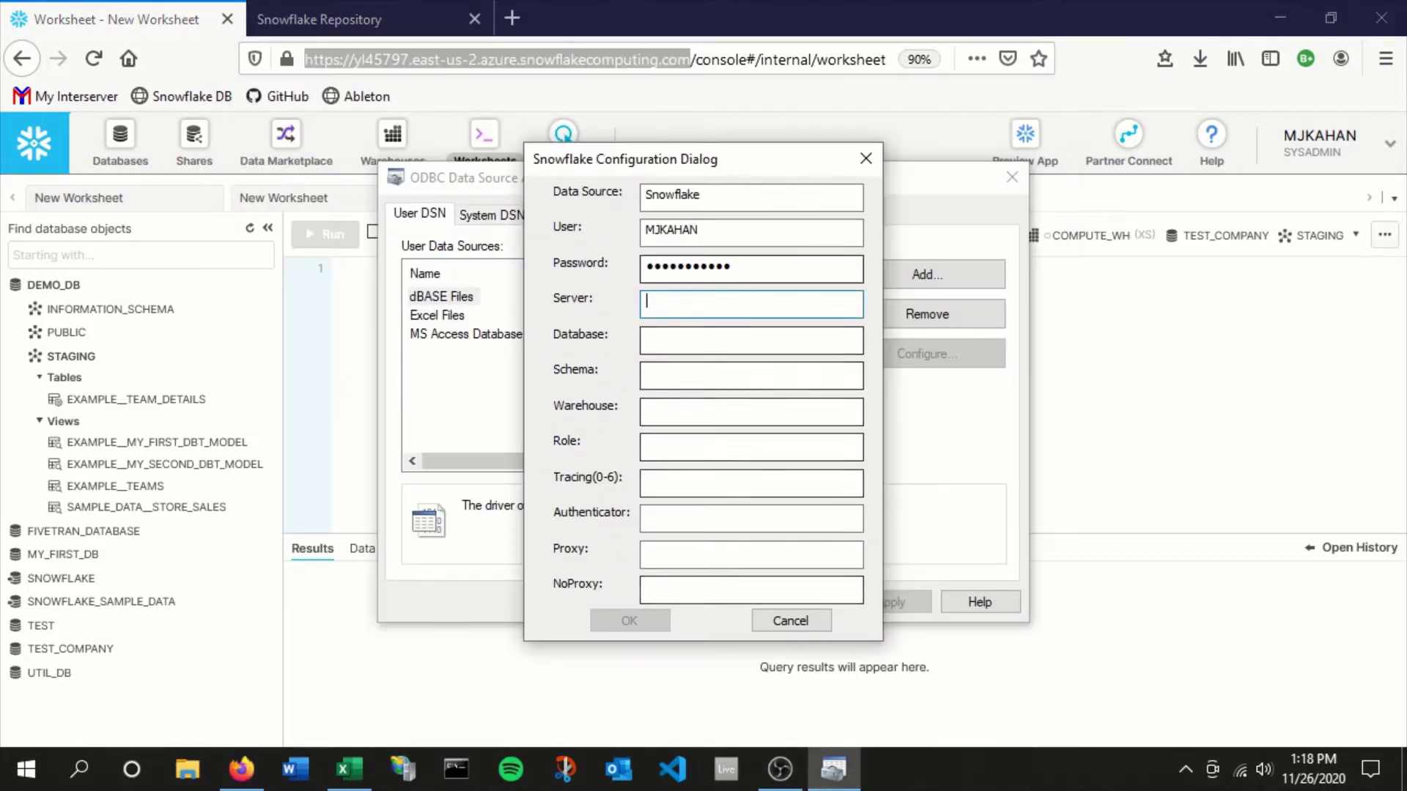
key(ctrl+v)
key(Tab)
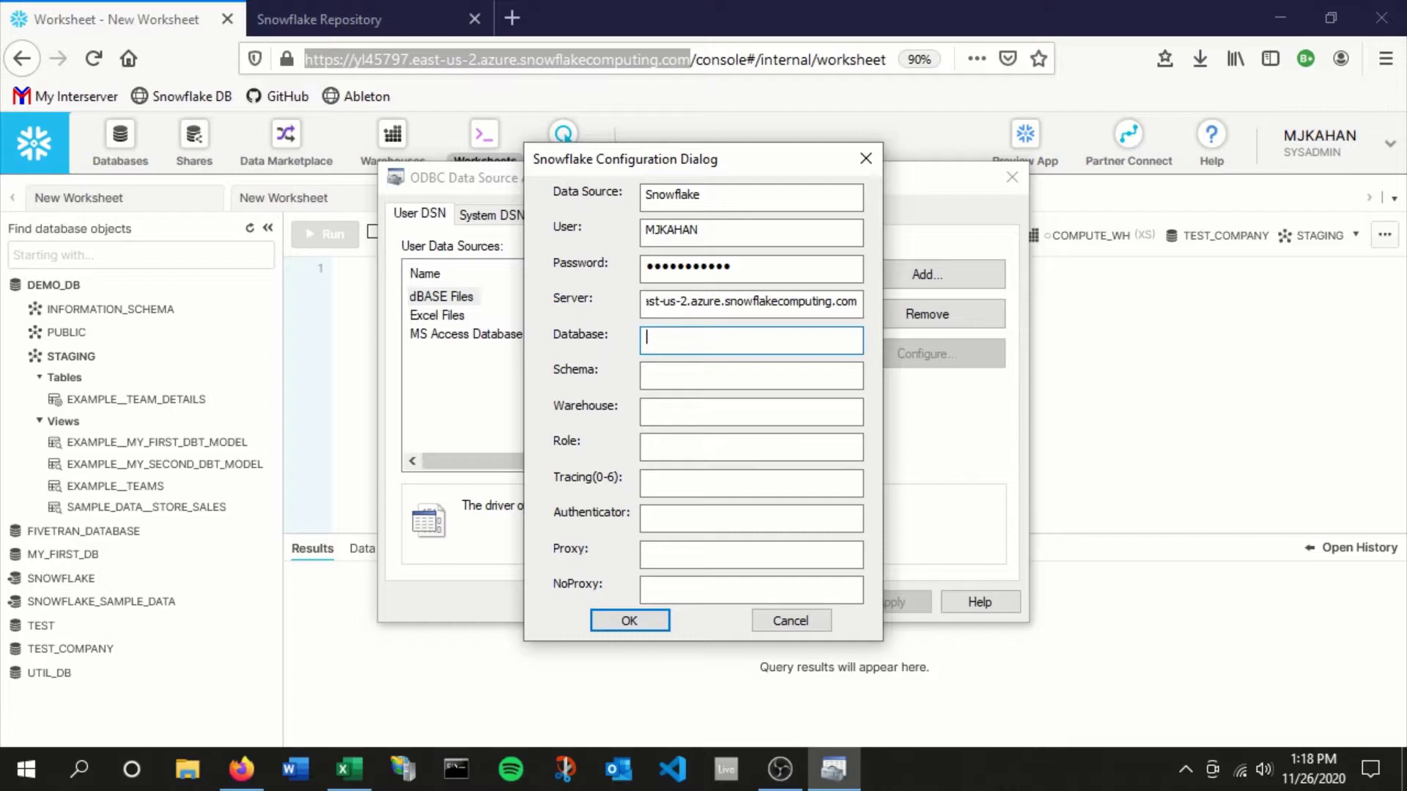
Step: Set DEMO_DB, STAGING, COMPUTE_WH and ACCOUNTADMIN, then save the DSN and close the administrator
text(DEMO_DB)
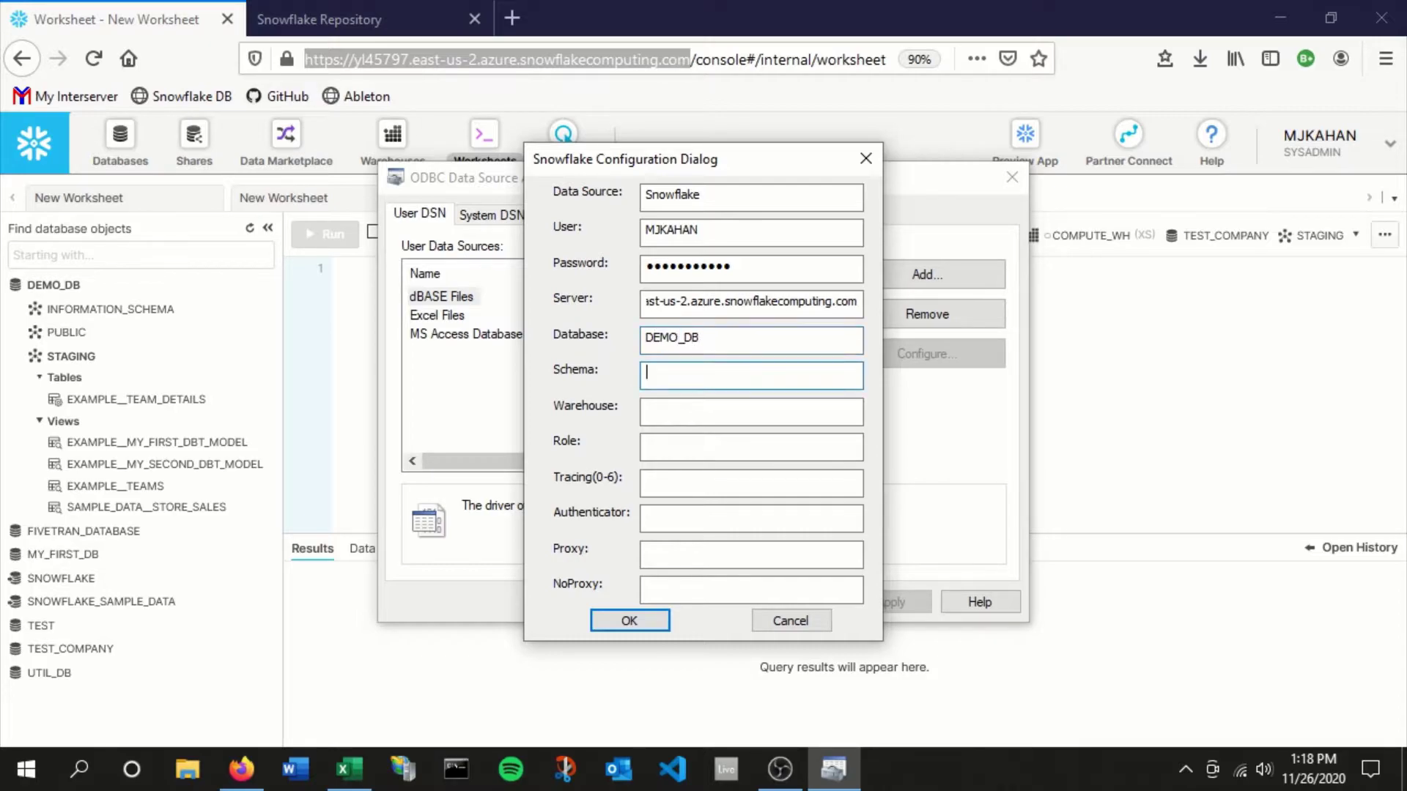
text(STAGING)
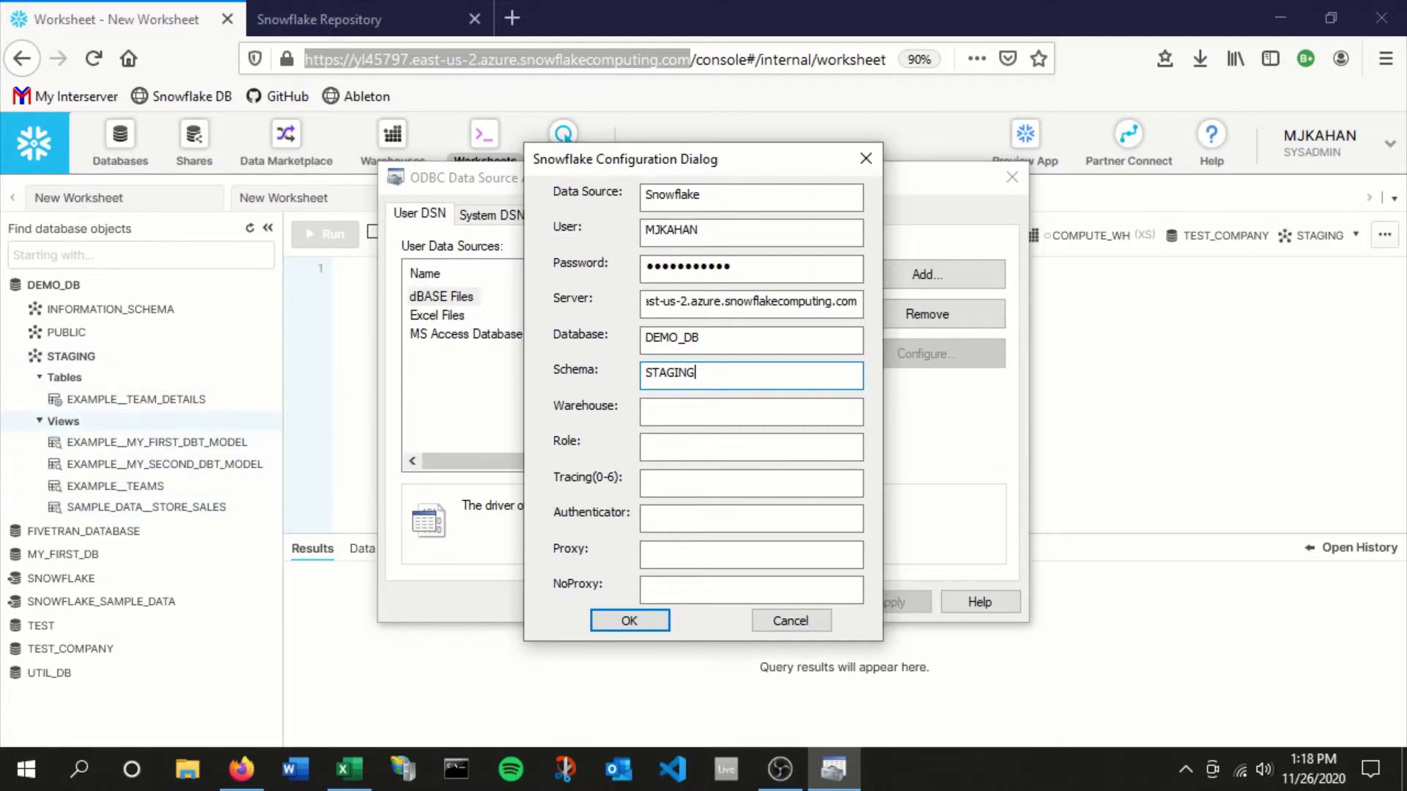
key(Tab)
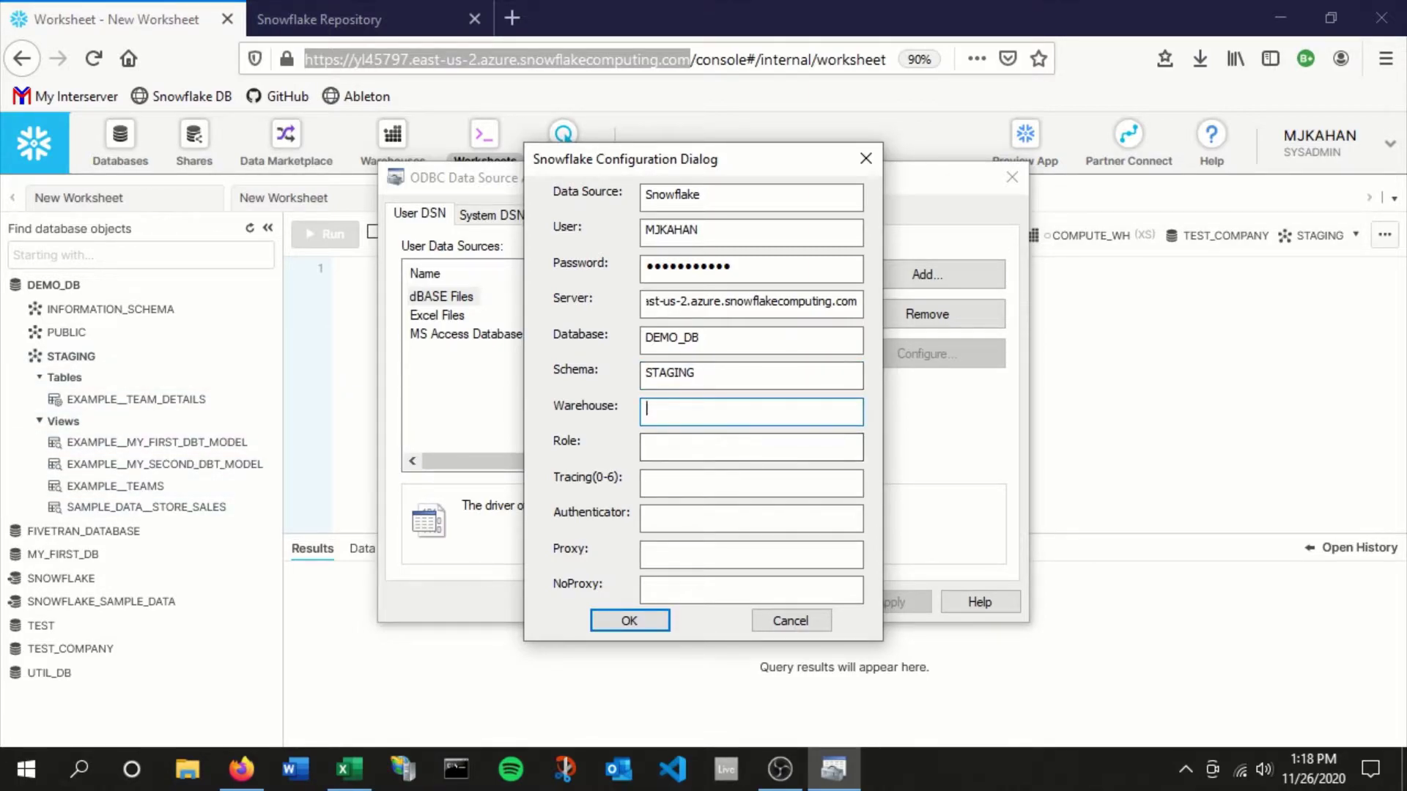
text(COMPUTE)
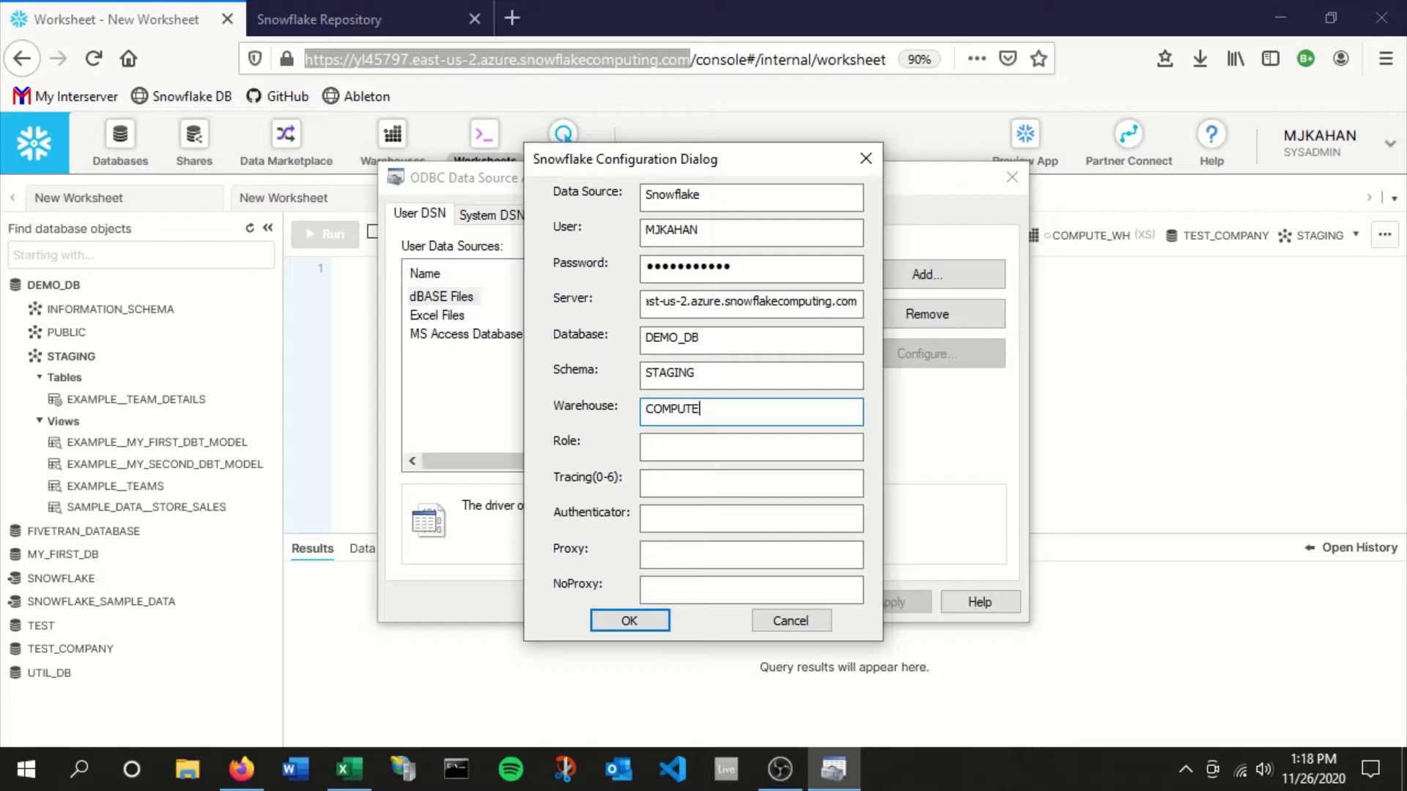
text(_WH)
key(Tab)
text(ACCOUNT)
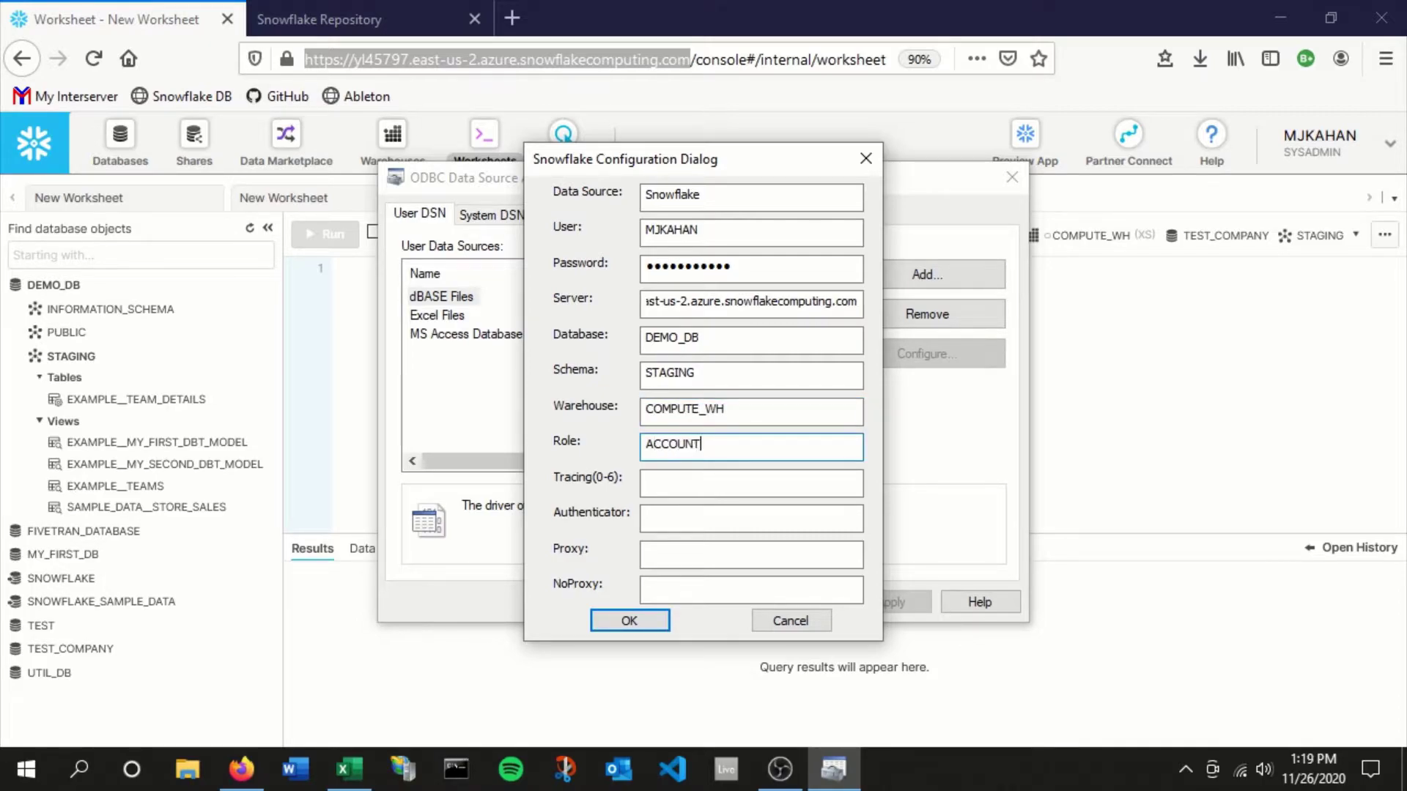
text(ADMIN)
key(Return)
click(713, 601)
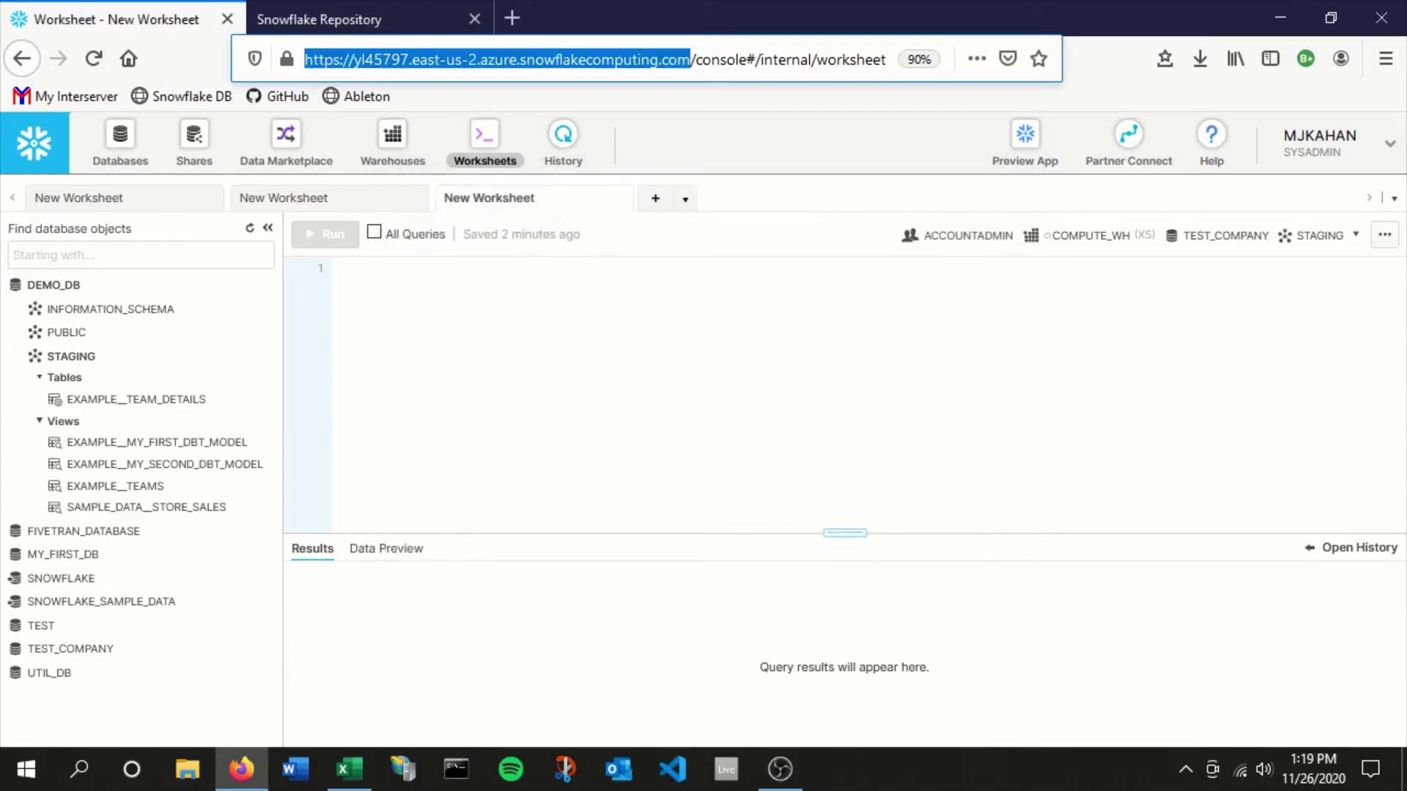
Step: Connect Excel through Get Data > From ODBC to the Snowflake DSN, which fails to resolve the host
key(alt+Tab)
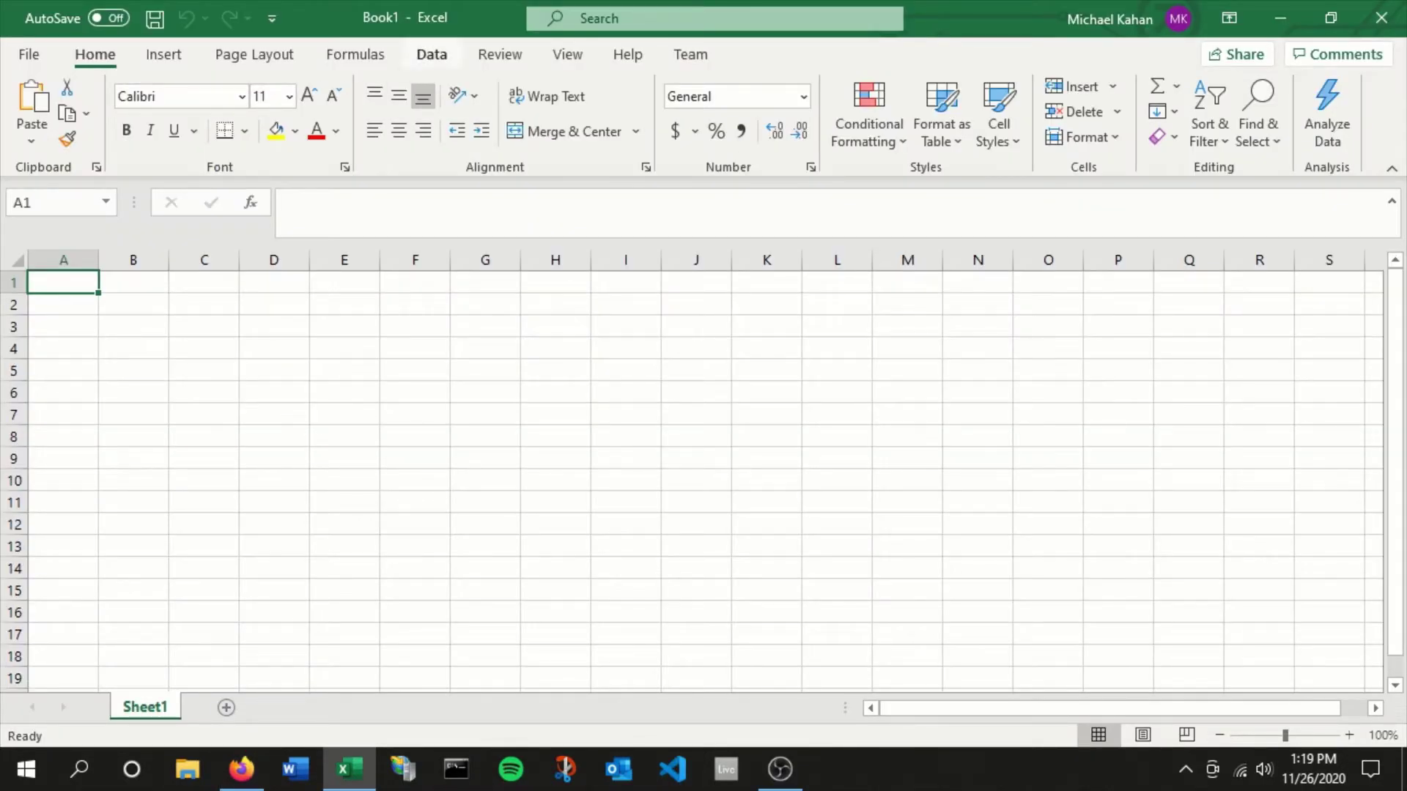
click(431, 54)
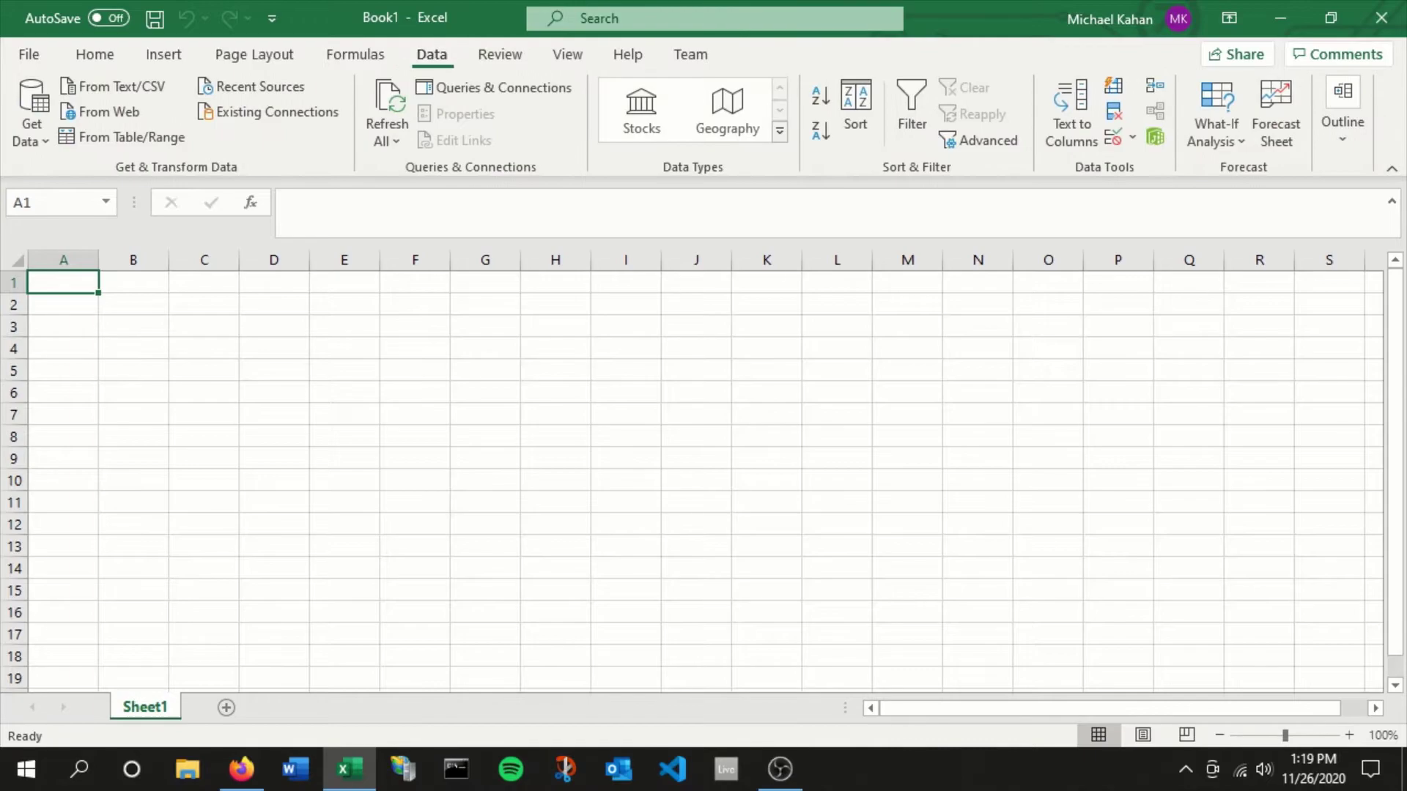
click(32, 117)
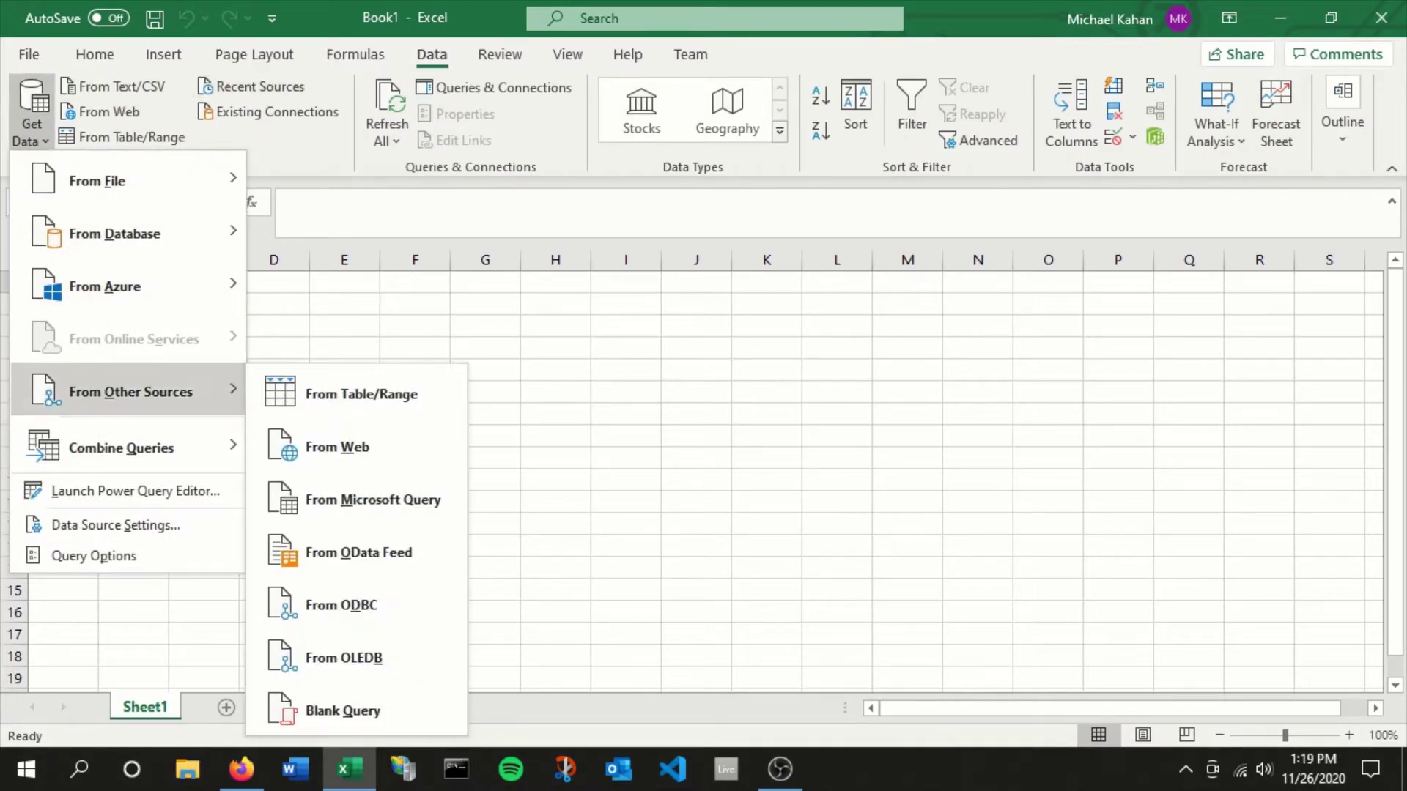
click(342, 606)
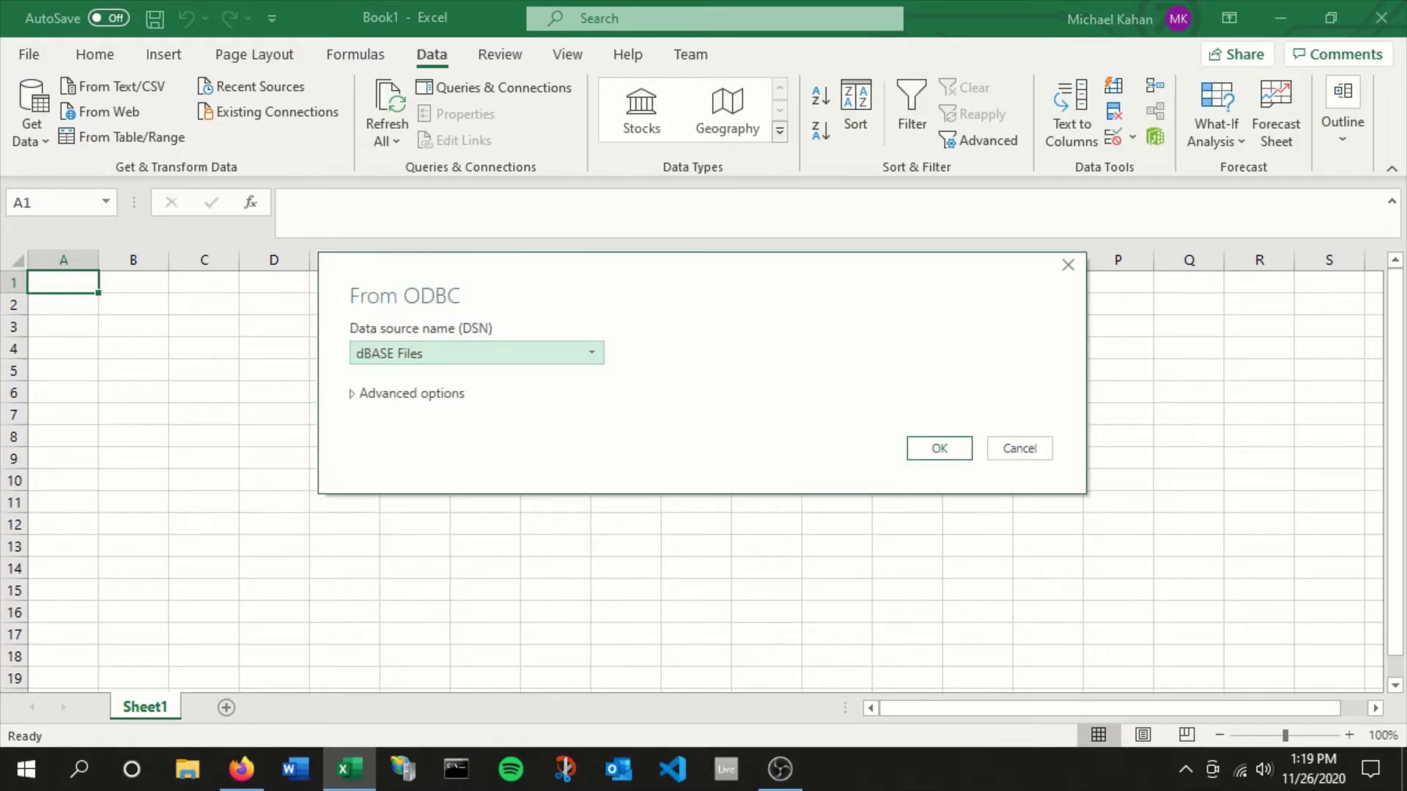
click(439, 353)
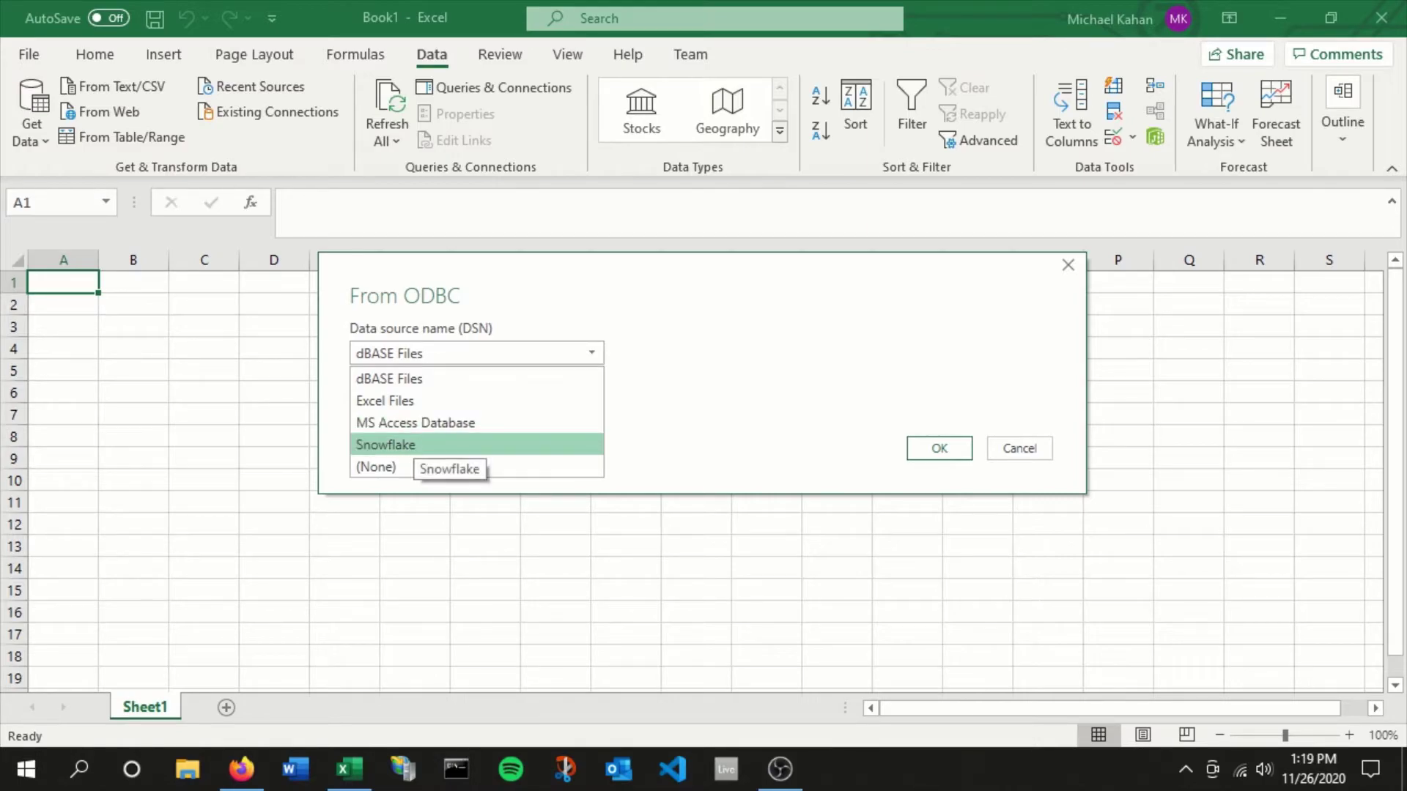
click(410, 445)
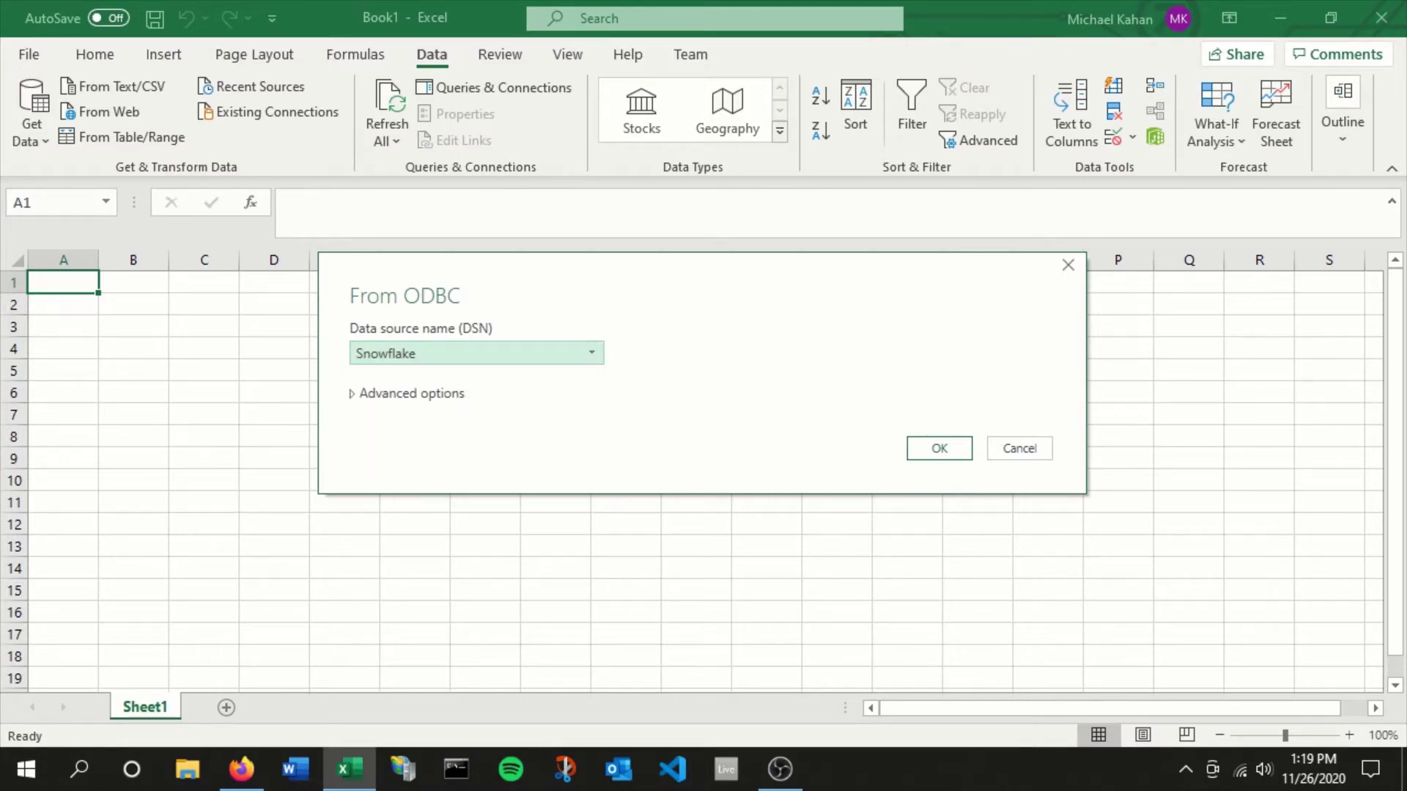
key(Return)
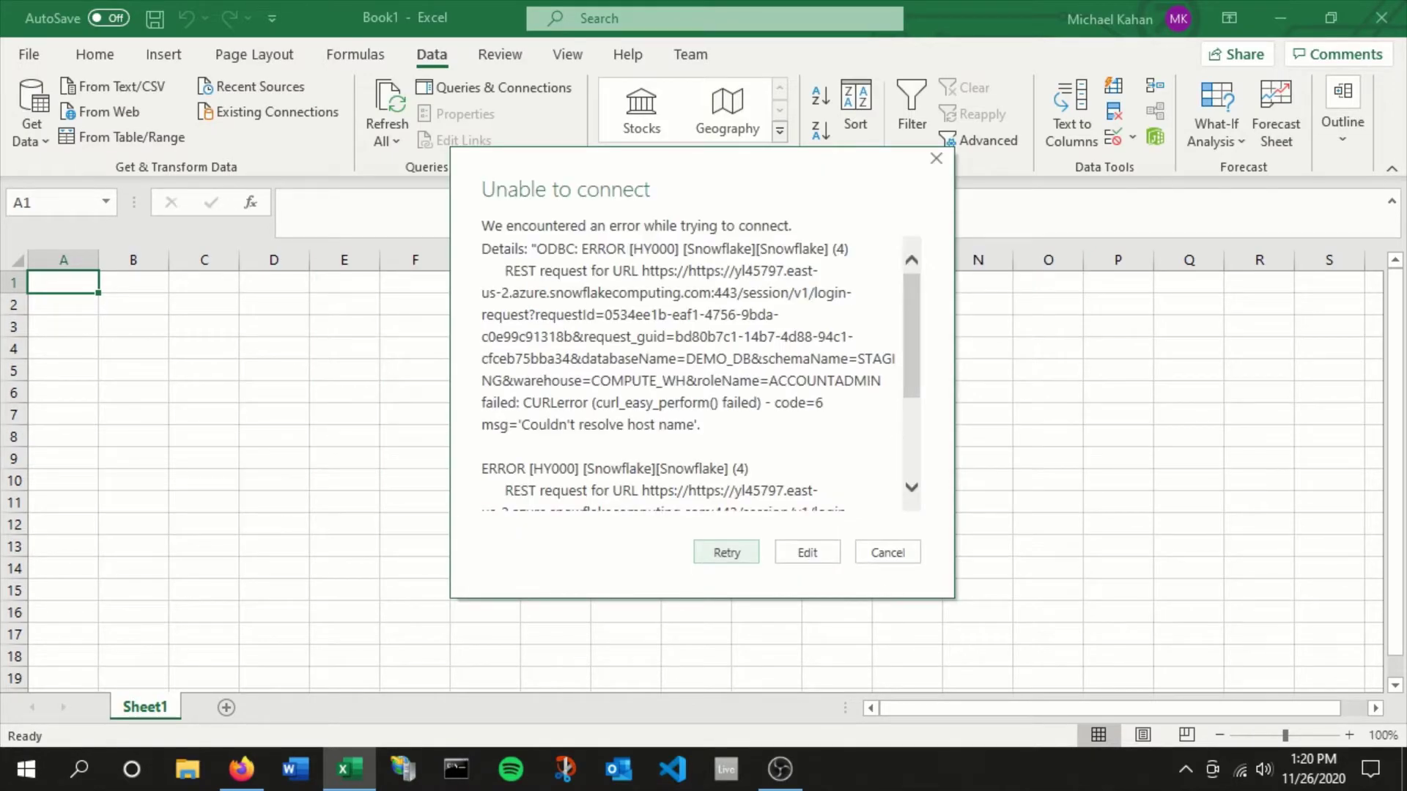
key(alt+Tab)
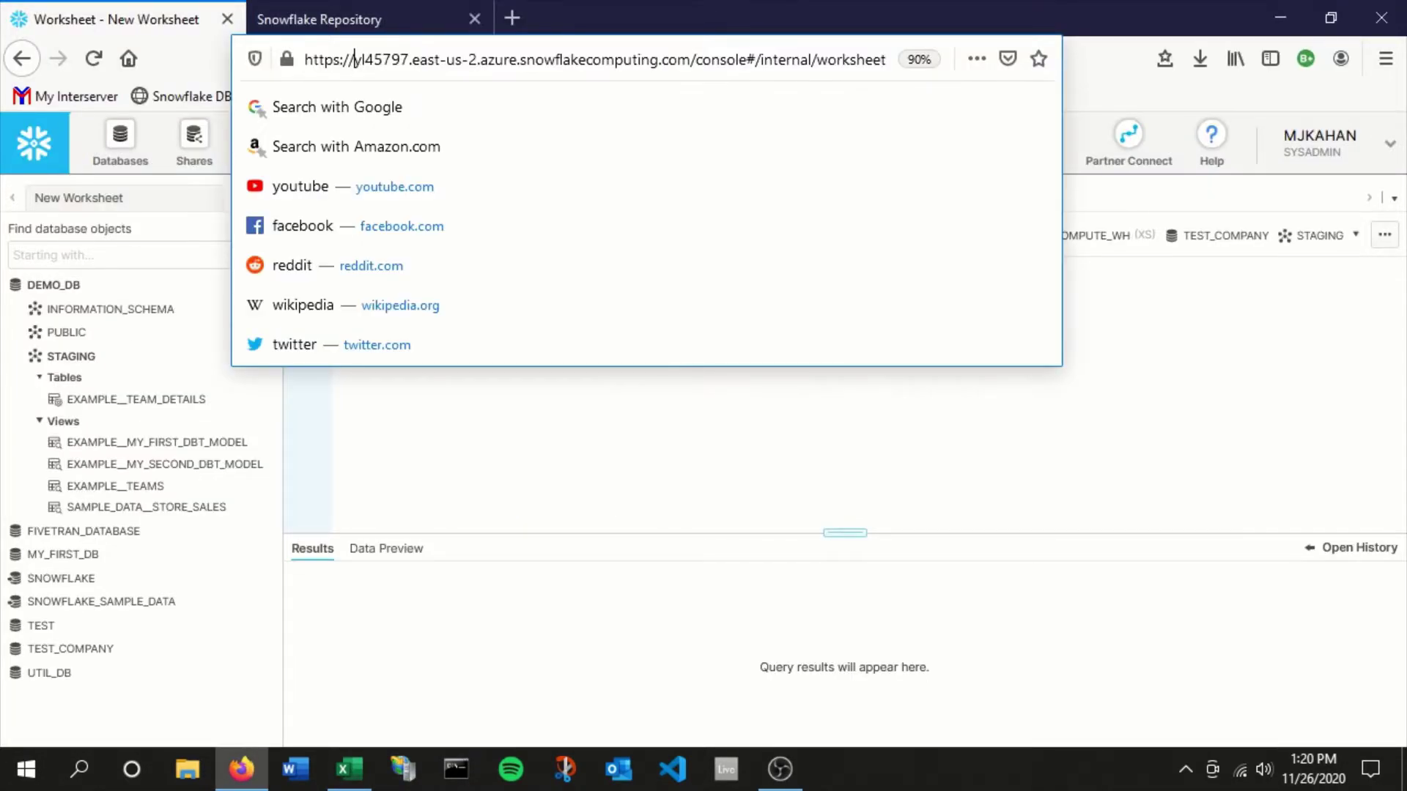
drag(353, 59, 304, 60)
click(80, 769)
text(od)
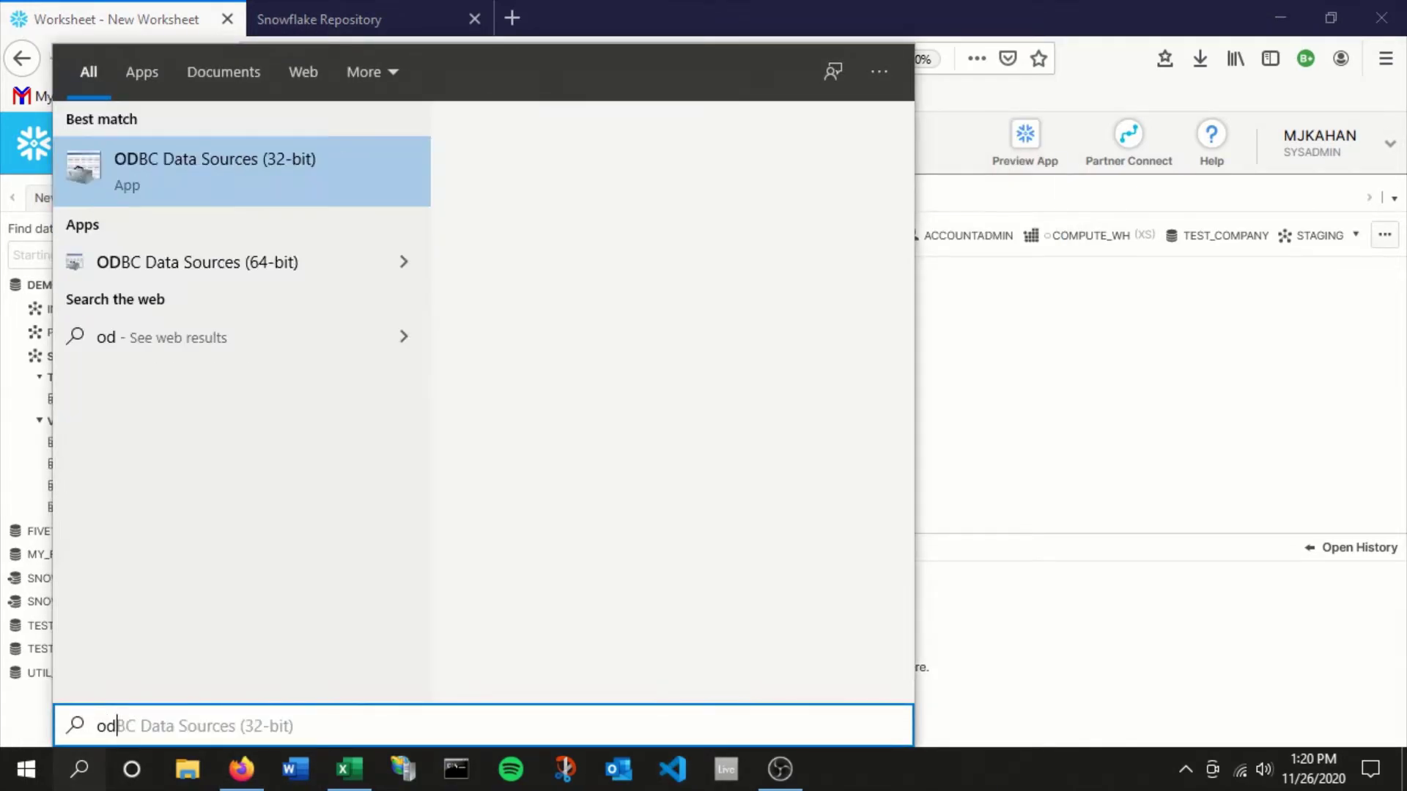
text(bc)
key(Return)
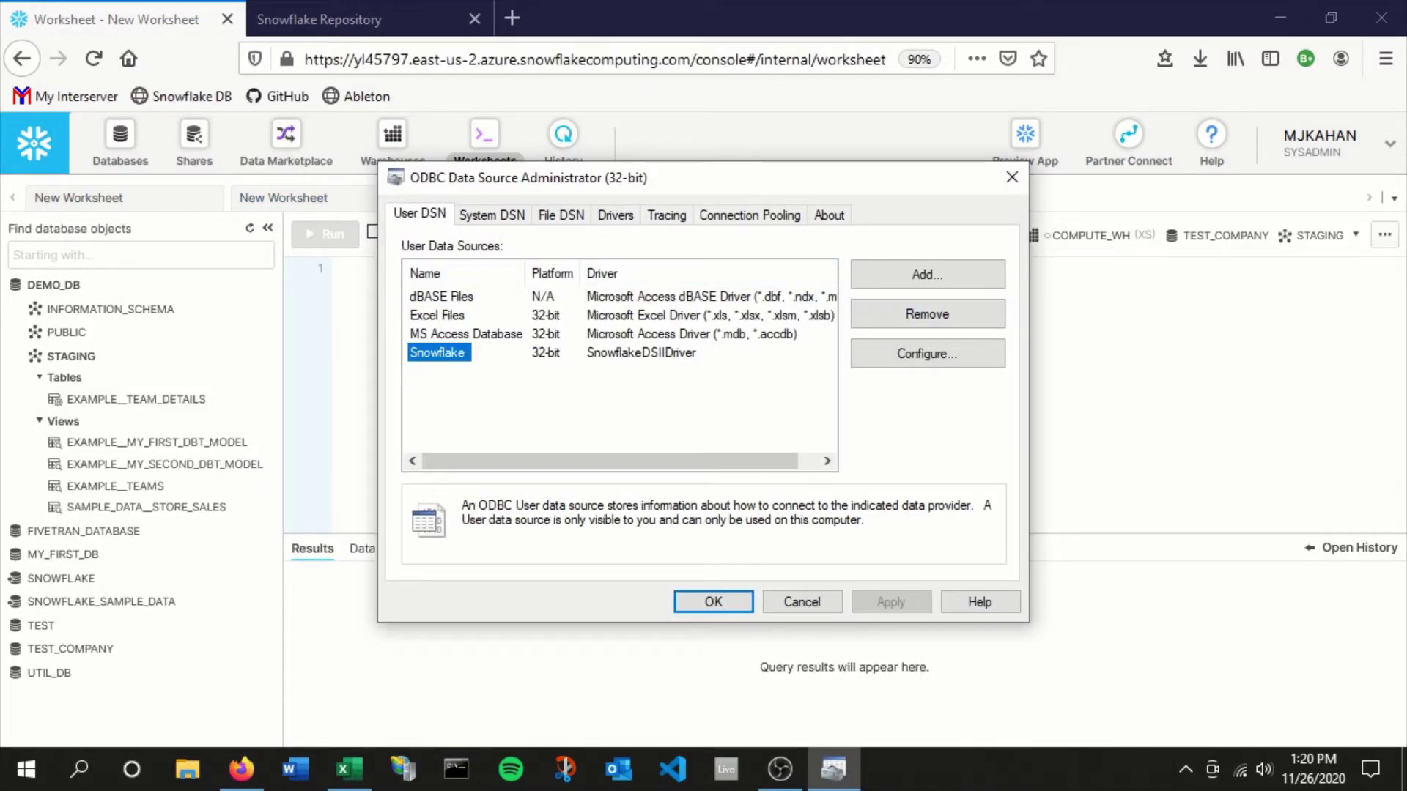
click(927, 353)
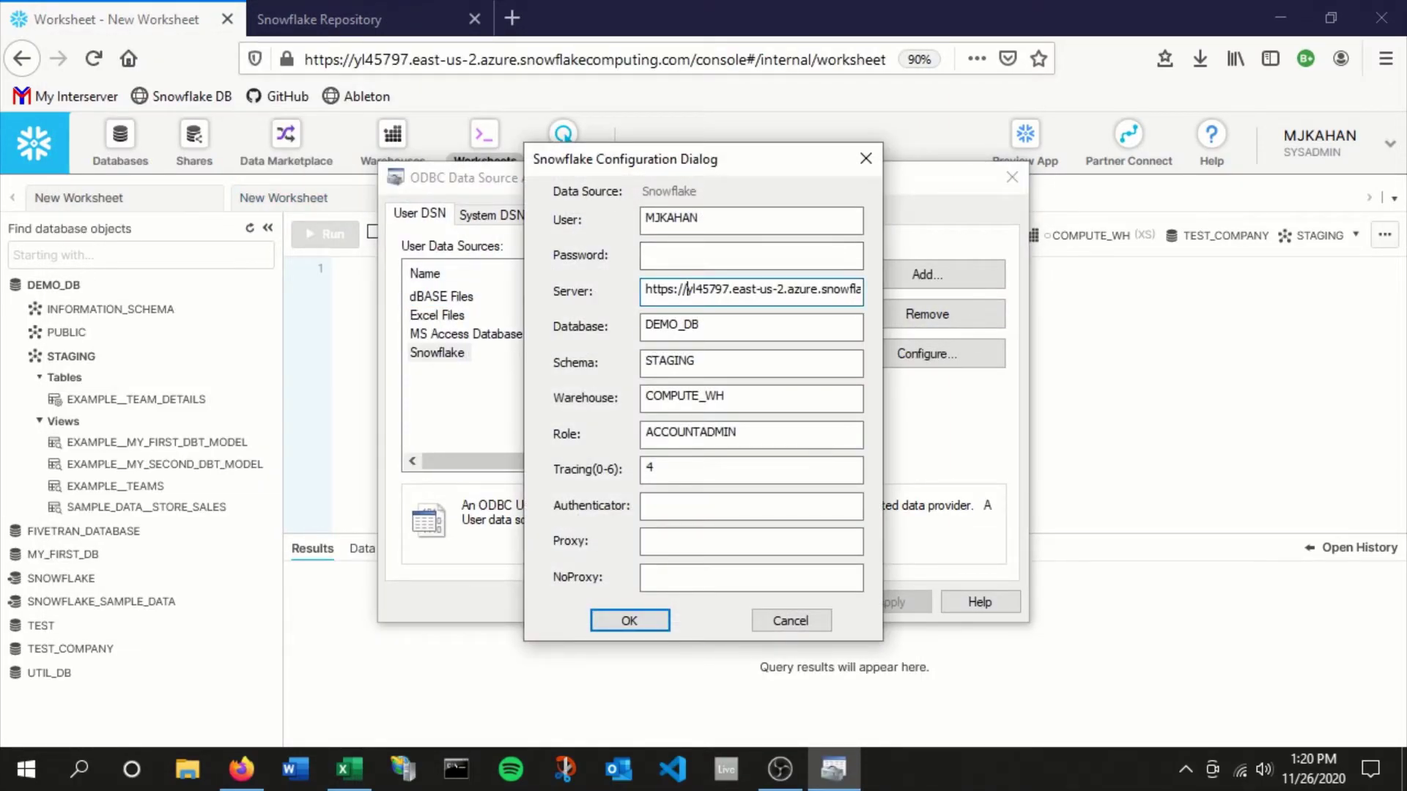
drag(647, 290, 689, 290)
key(BackSpace)
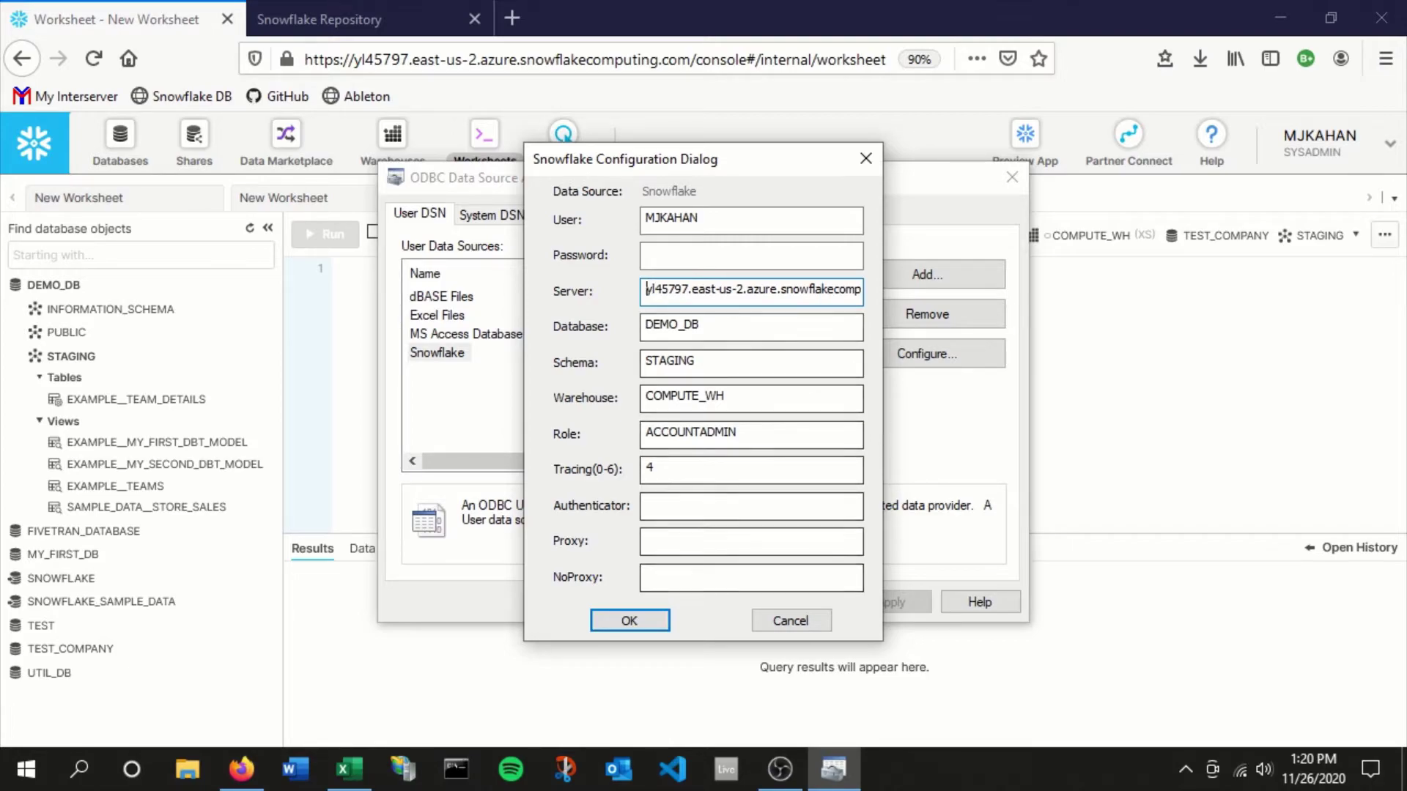
click(629, 620)
click(713, 601)
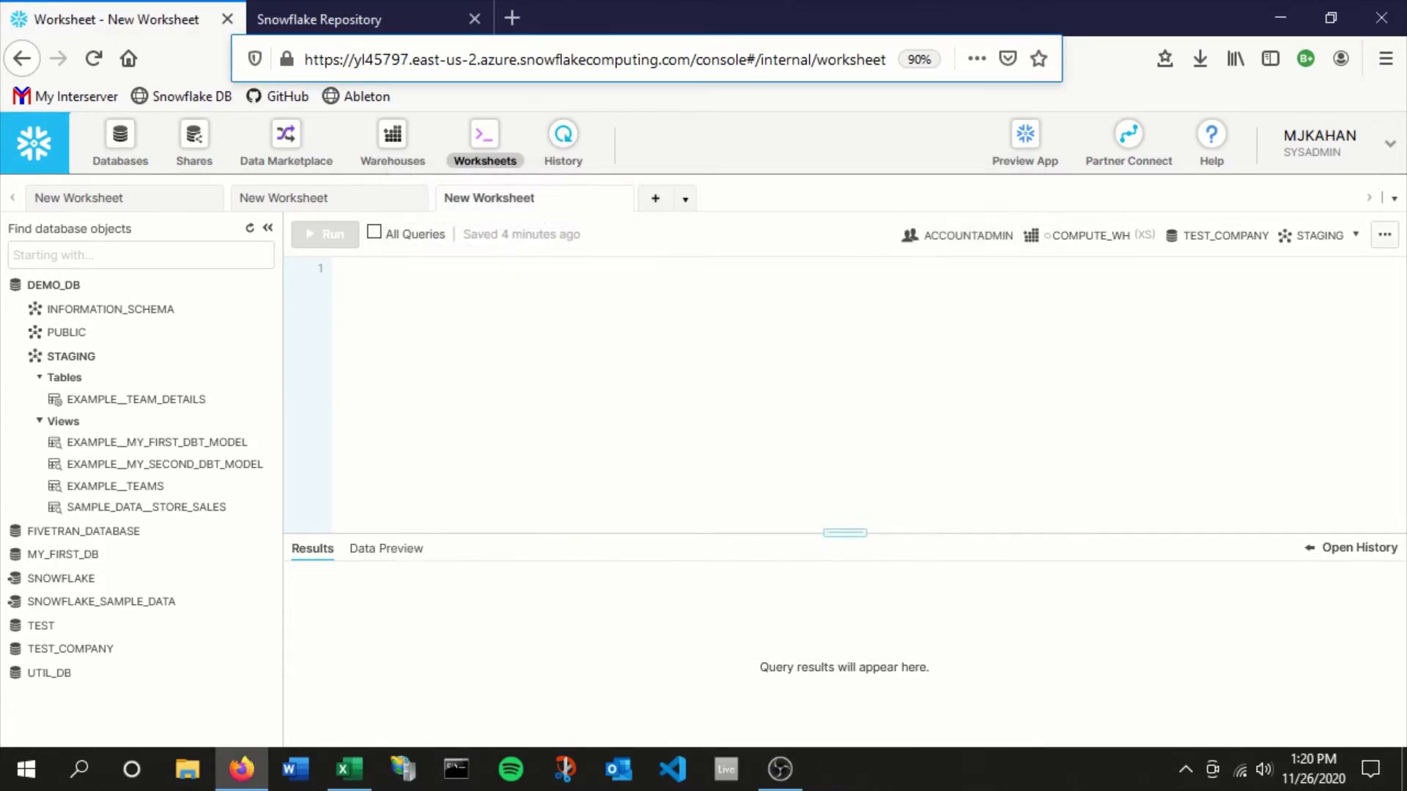
Step: Retry the Snowflake connection and expand DEMO_DB > STAGING in the Navigator
click(349, 768)
key(Return)
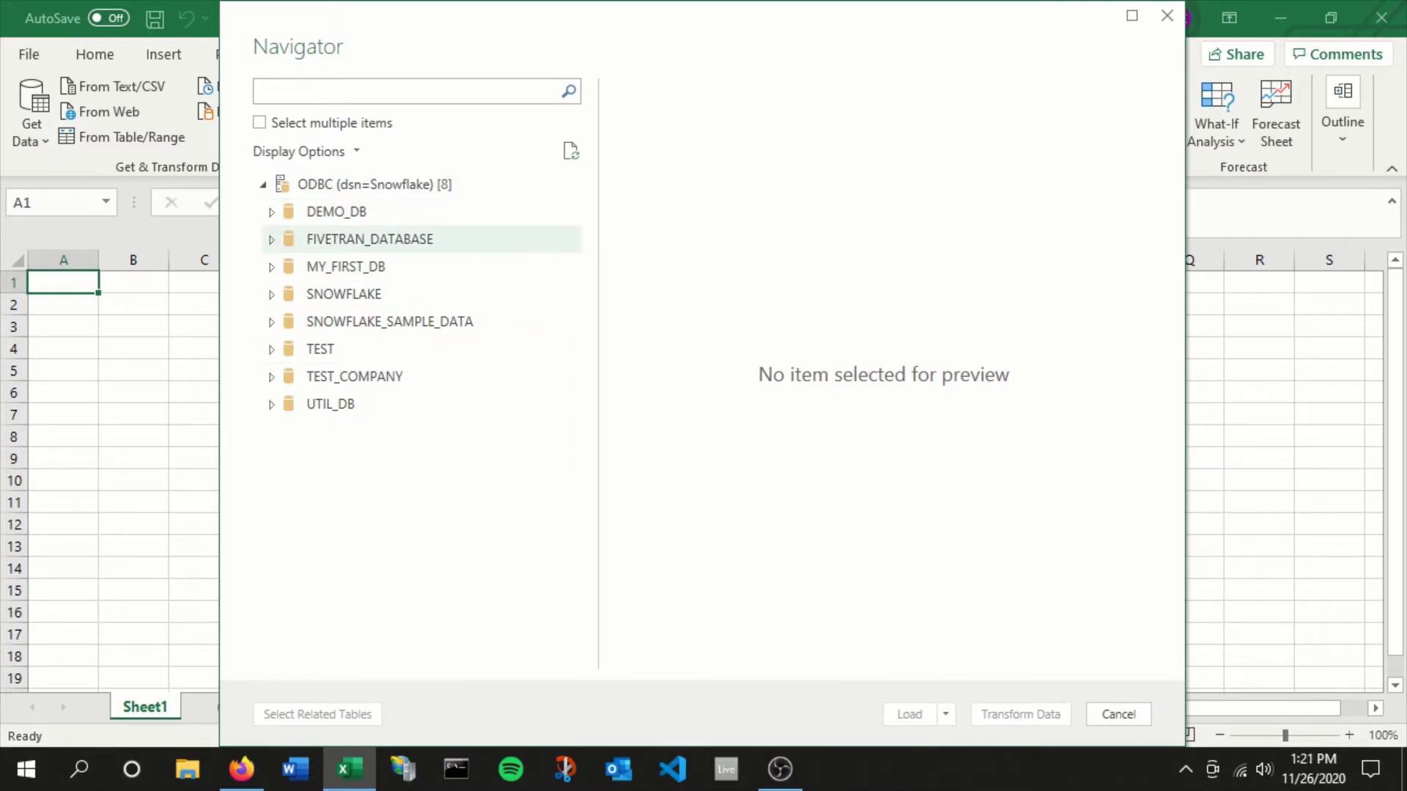
click(337, 211)
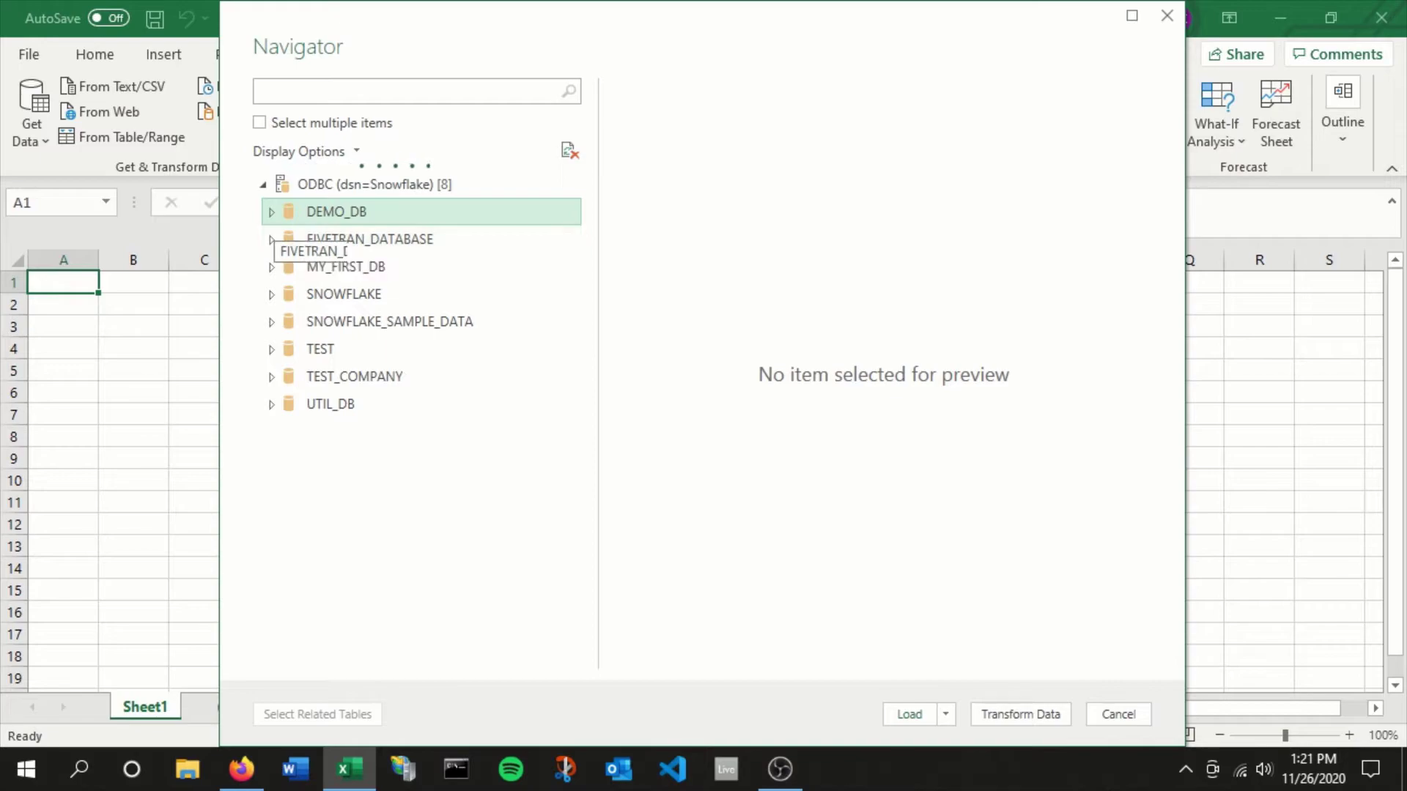
click(341, 294)
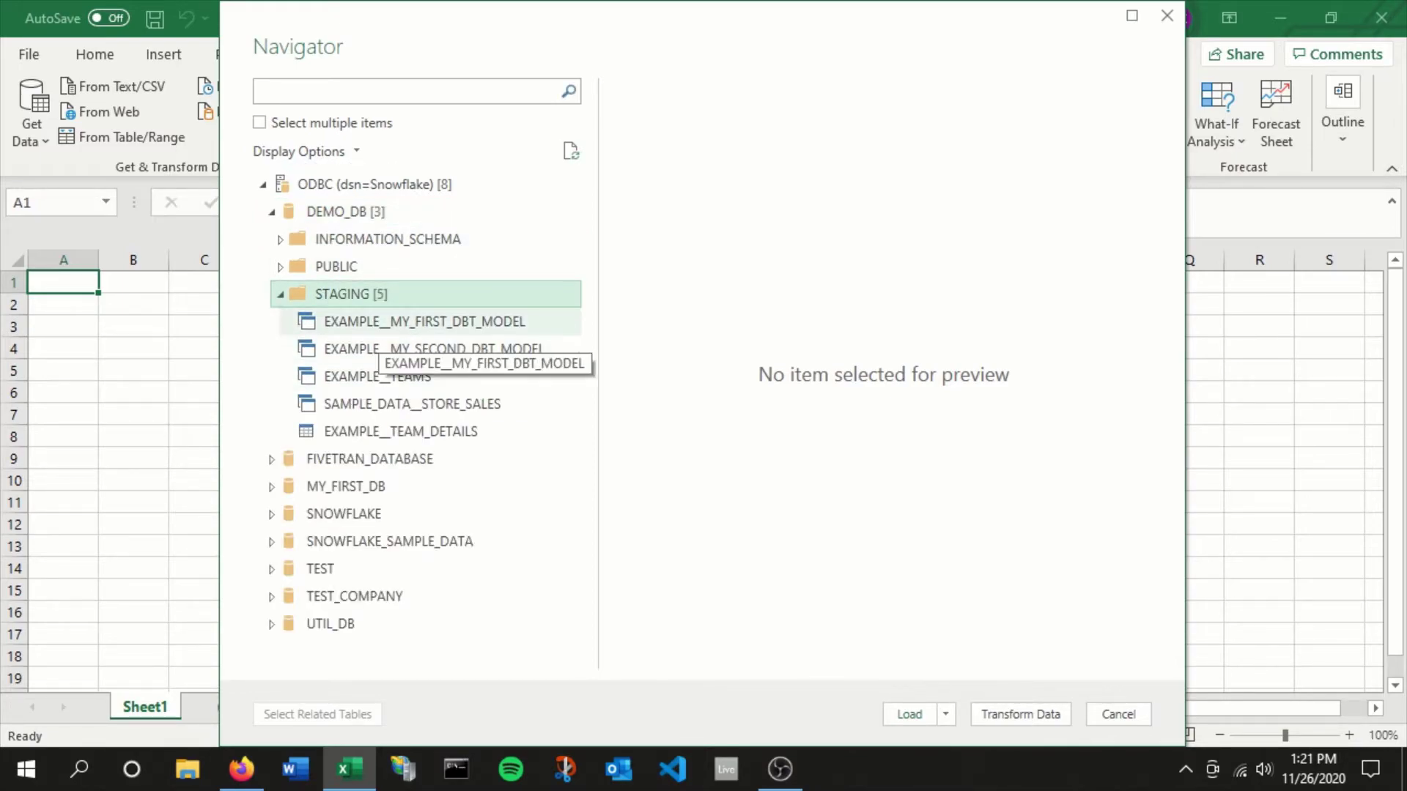
Step: Load EXAMPLE__TEAMS, EXAMPLE__MY_FIRST_DBT_MODEL and EXAMPLE__TEAM_DETAILS as queries
click(259, 123)
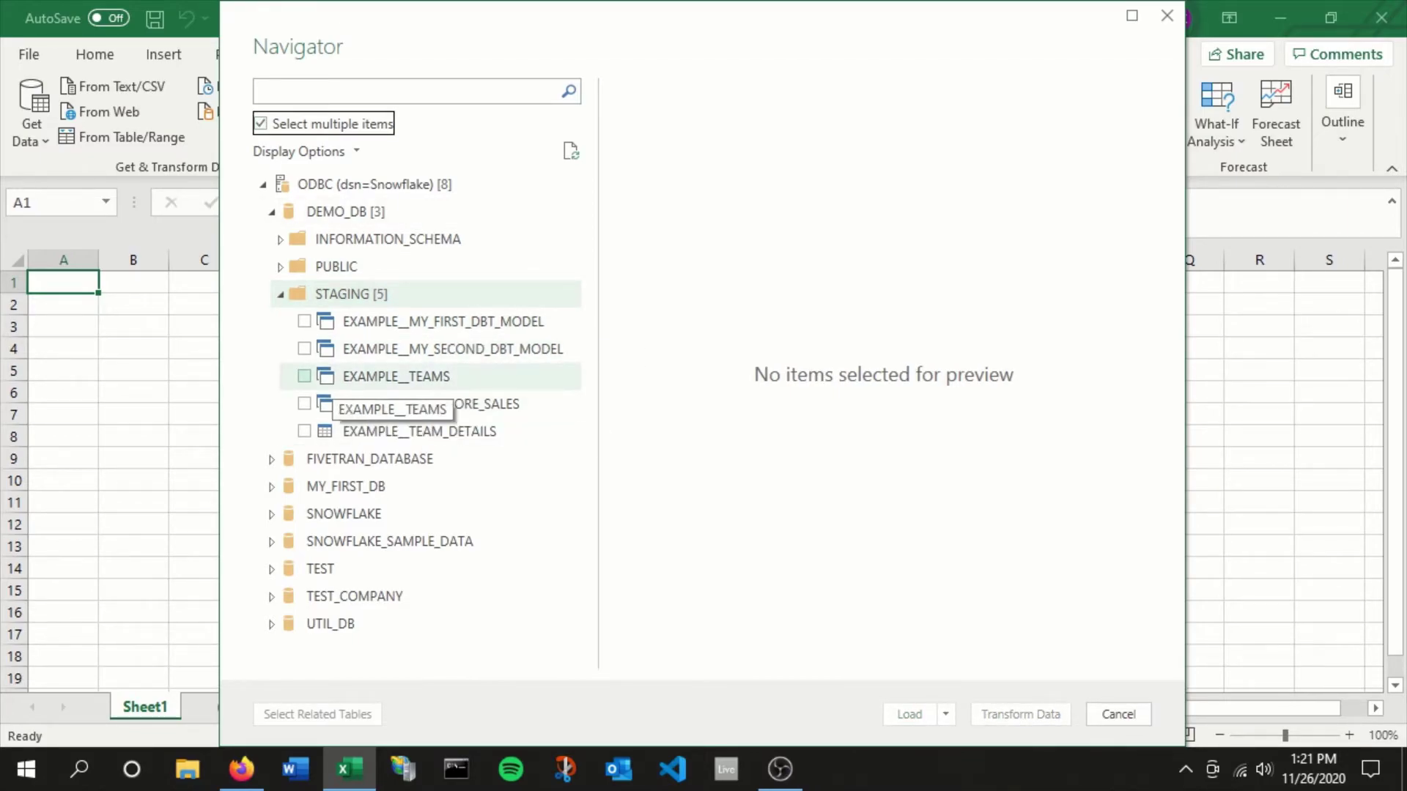
click(304, 376)
click(381, 431)
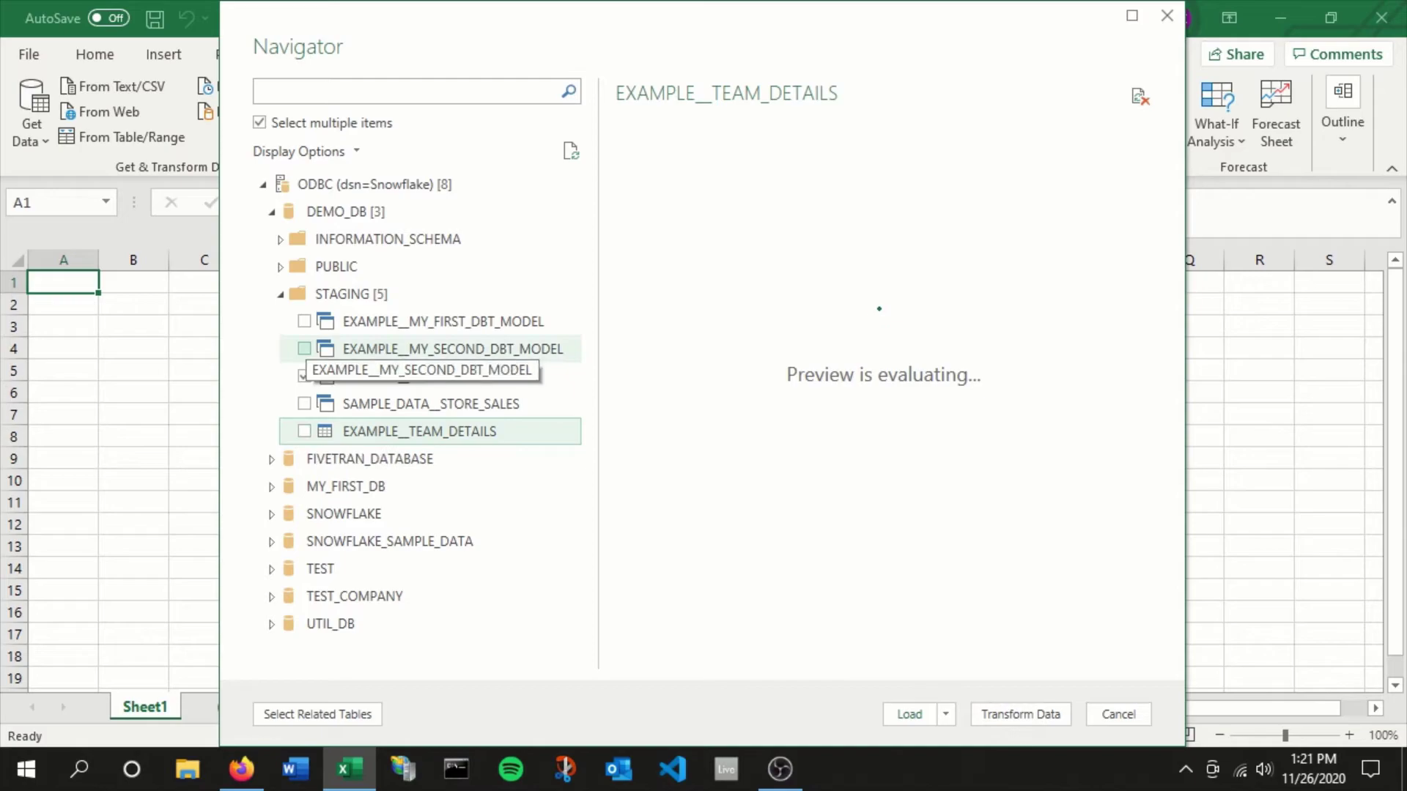
click(304, 321)
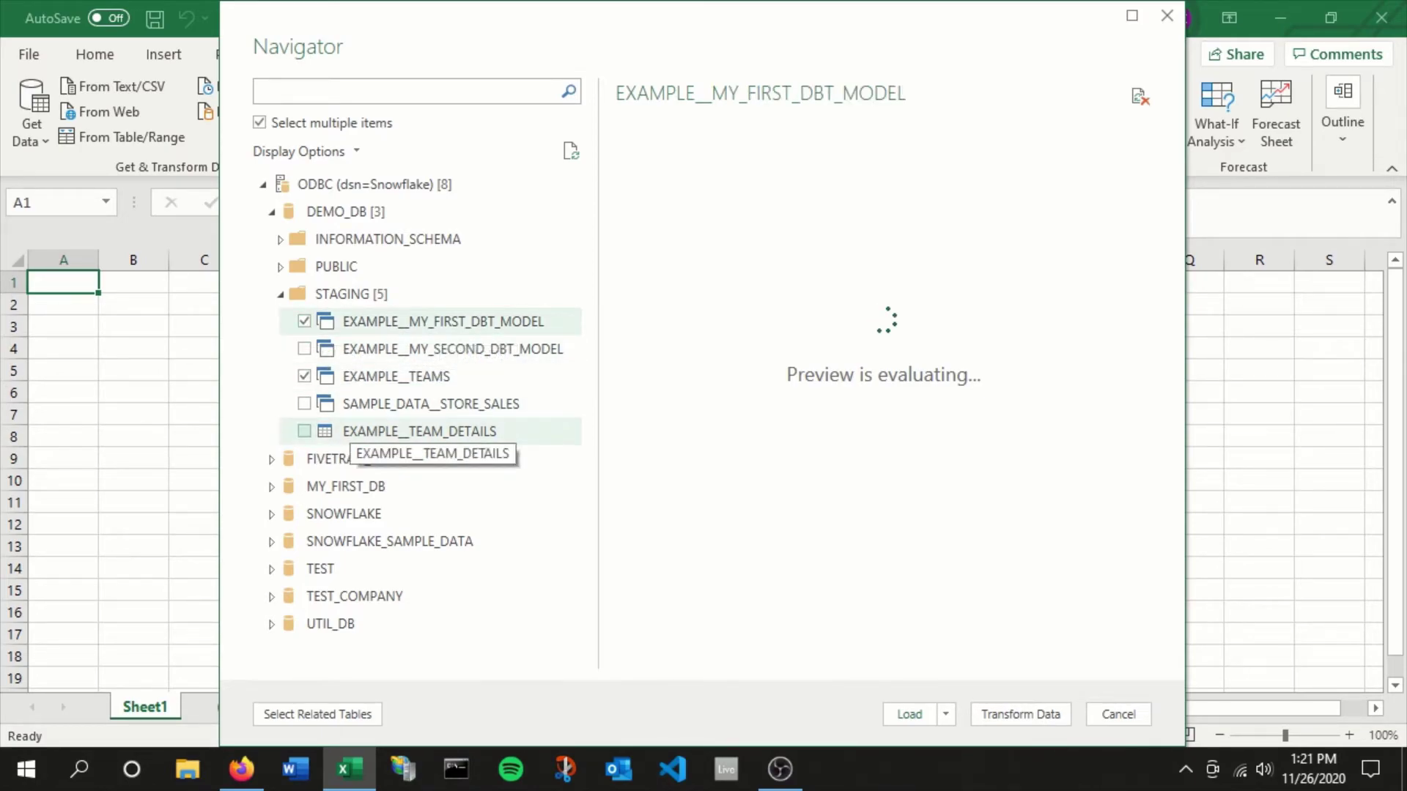
click(304, 431)
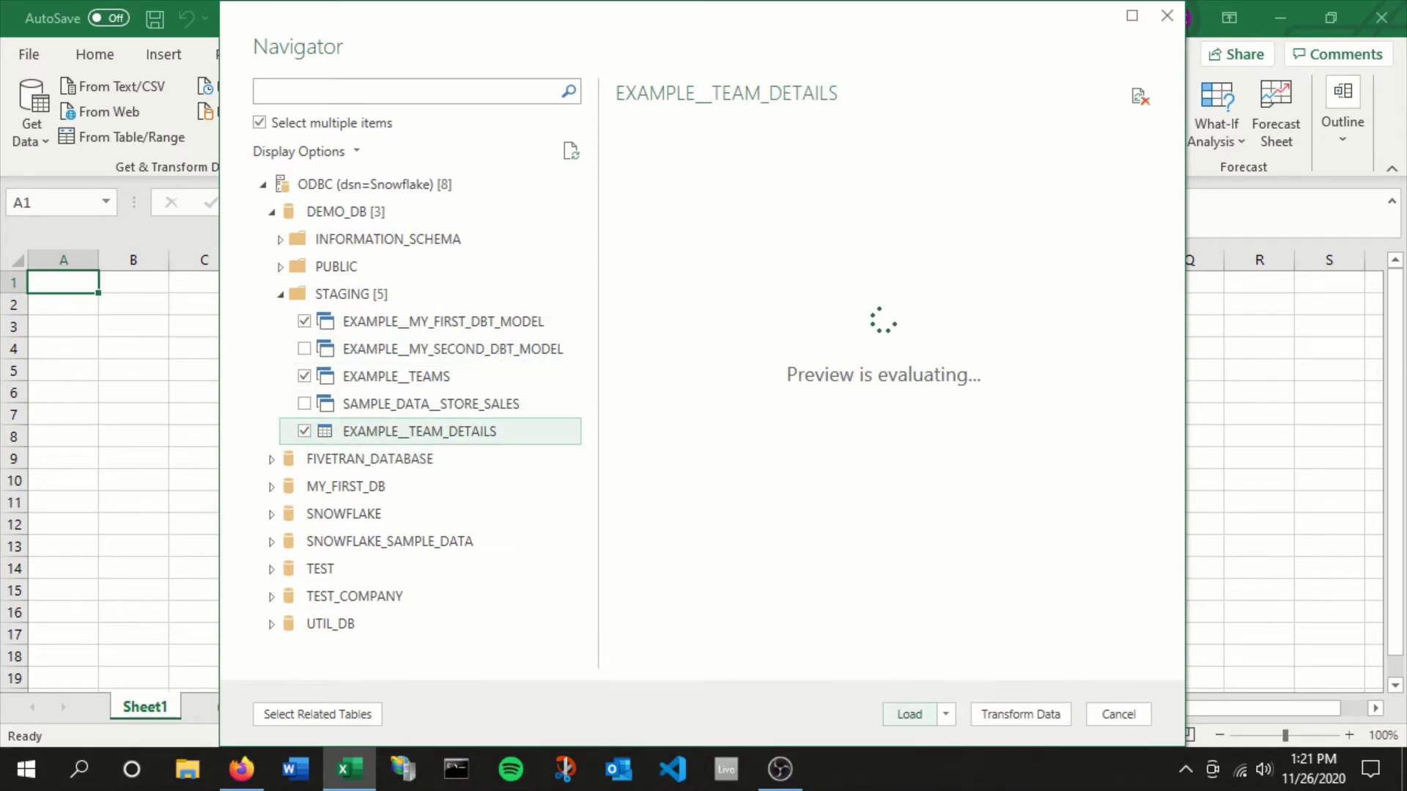
click(910, 715)
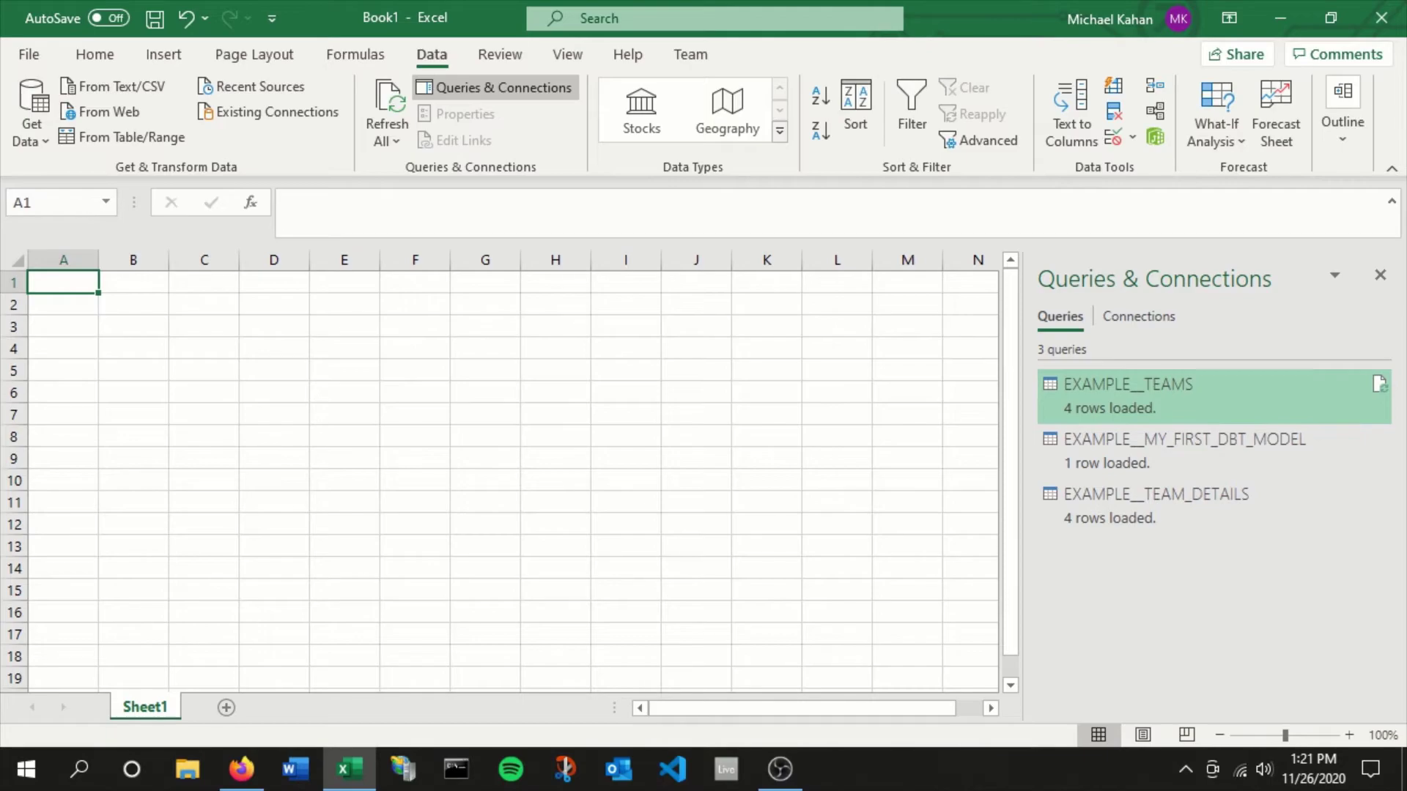
double_click(1172, 396)
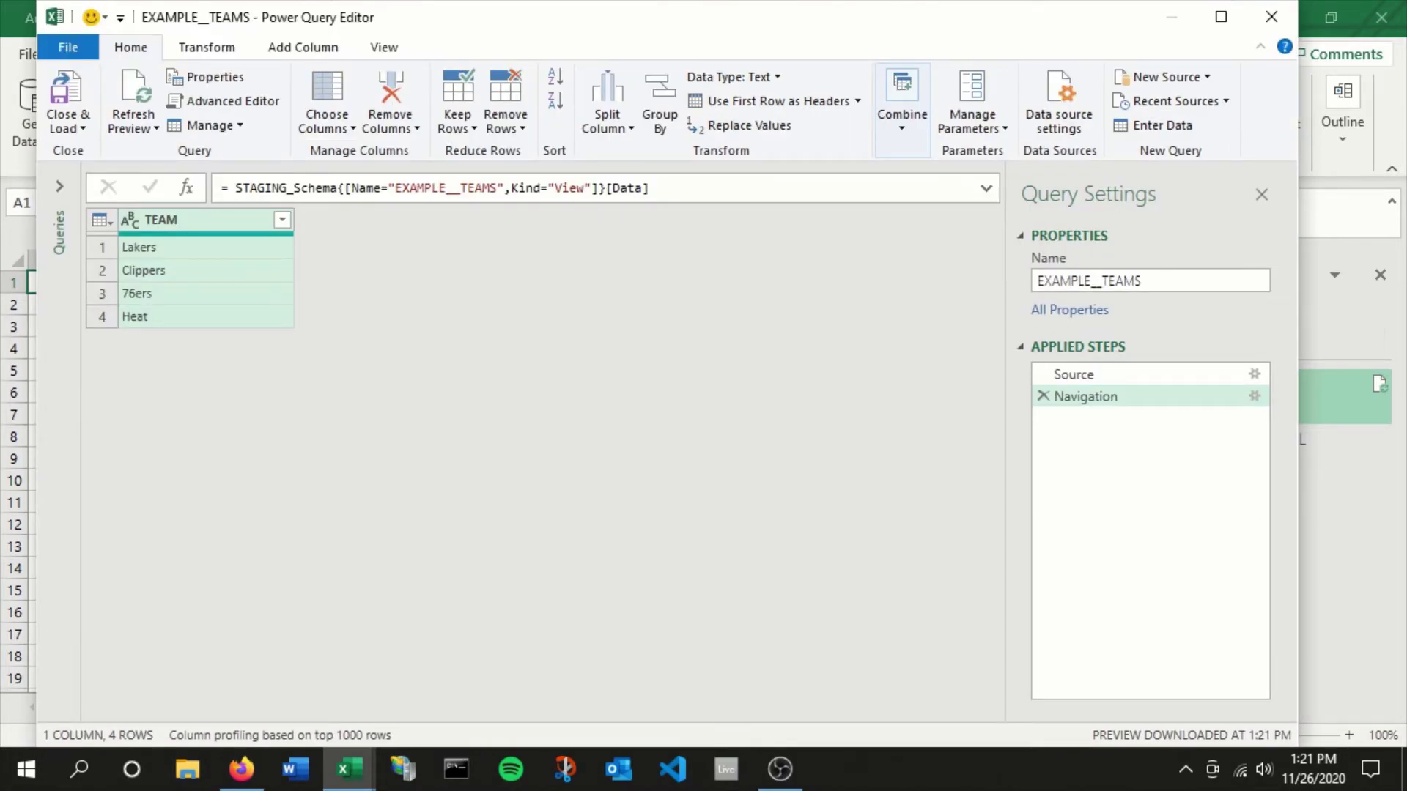
key(Down)
key(Down)
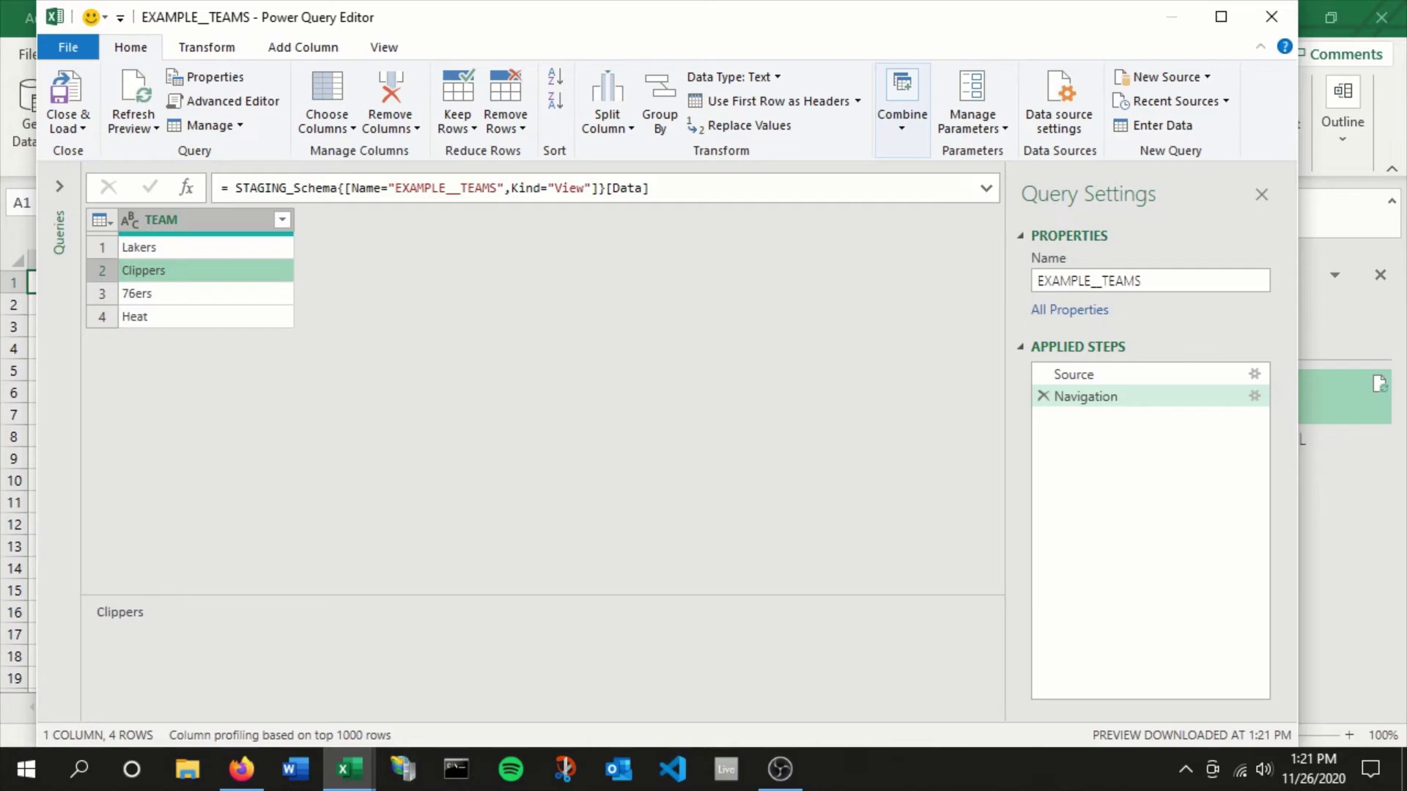
key(Down)
key(Down)
key(Up)
key(Up)
key(Up)
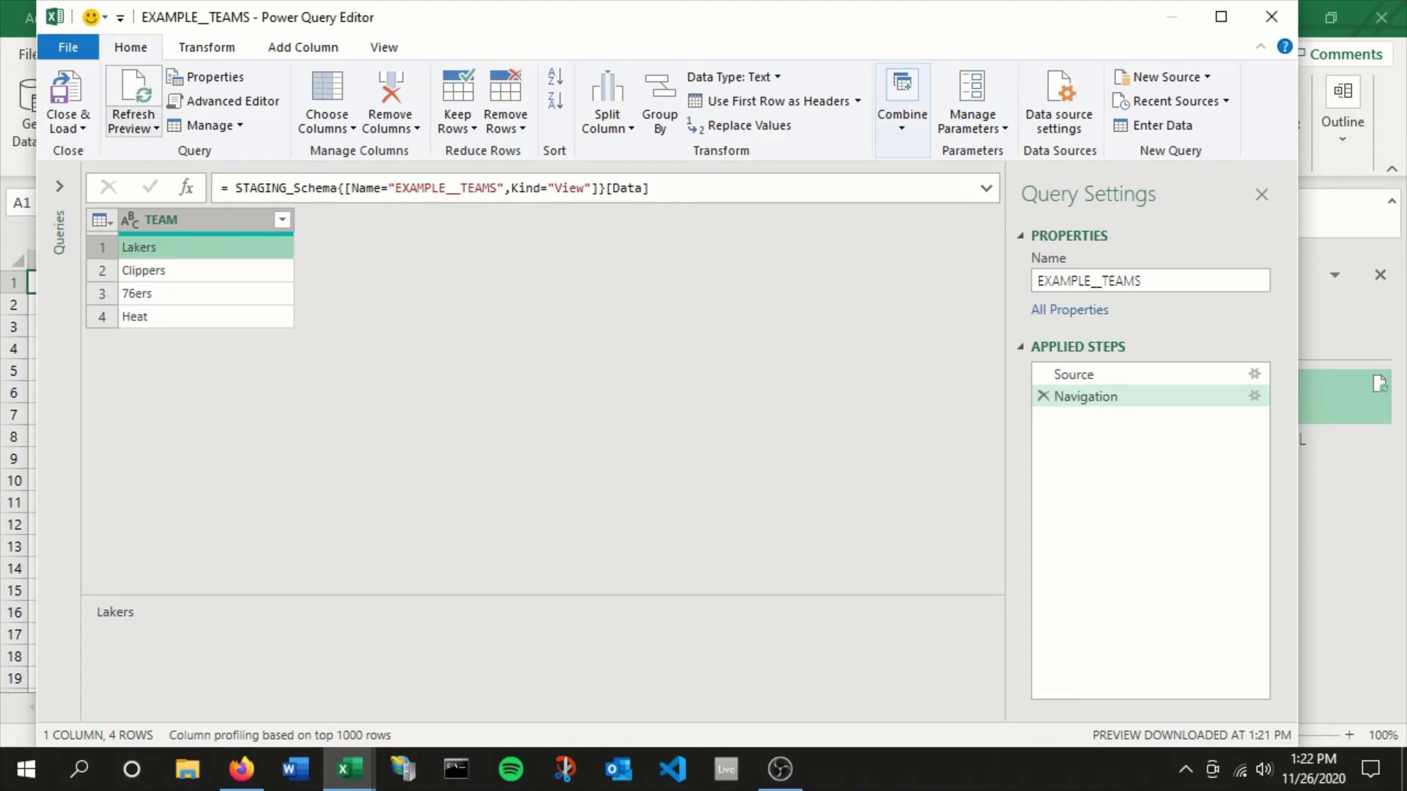
click(207, 47)
click(302, 47)
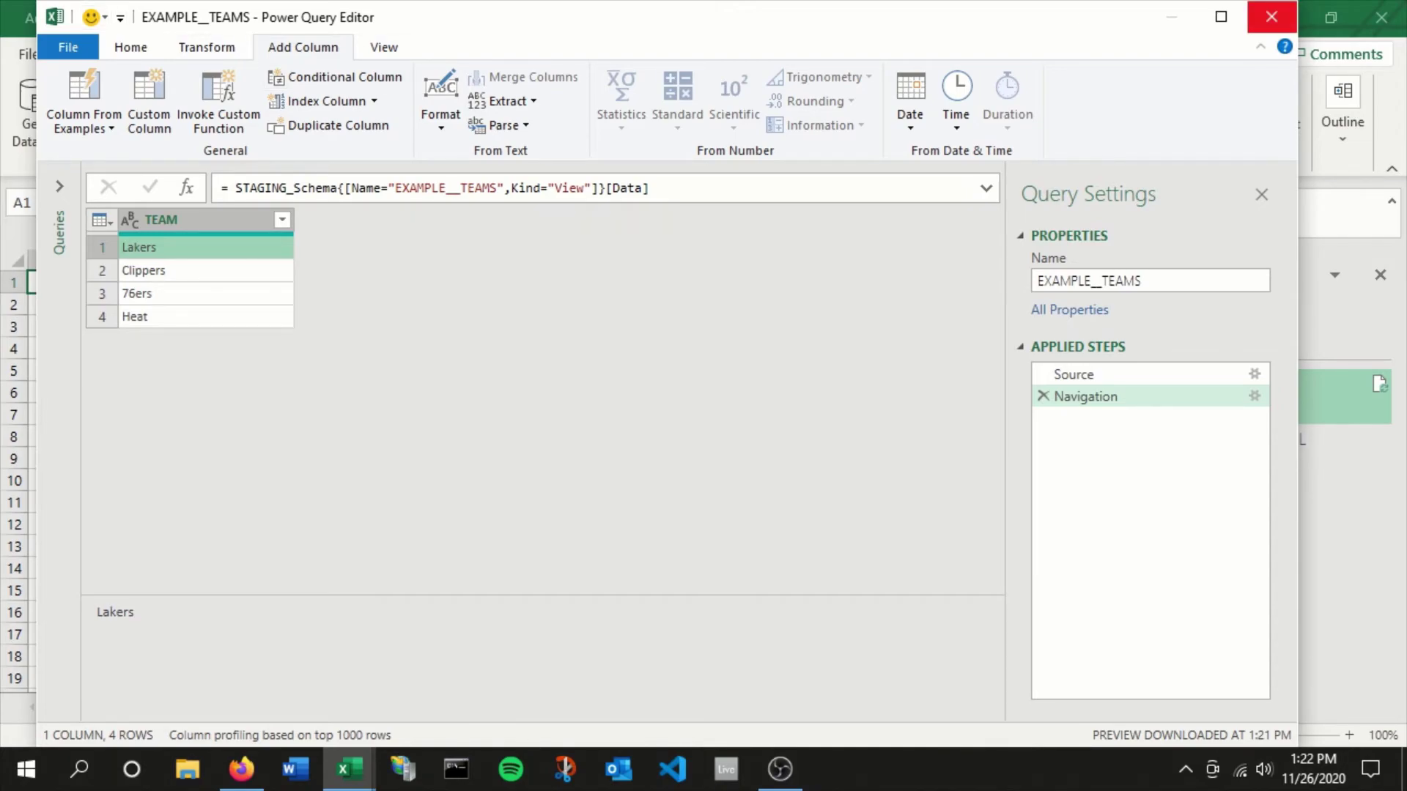
click(1271, 16)
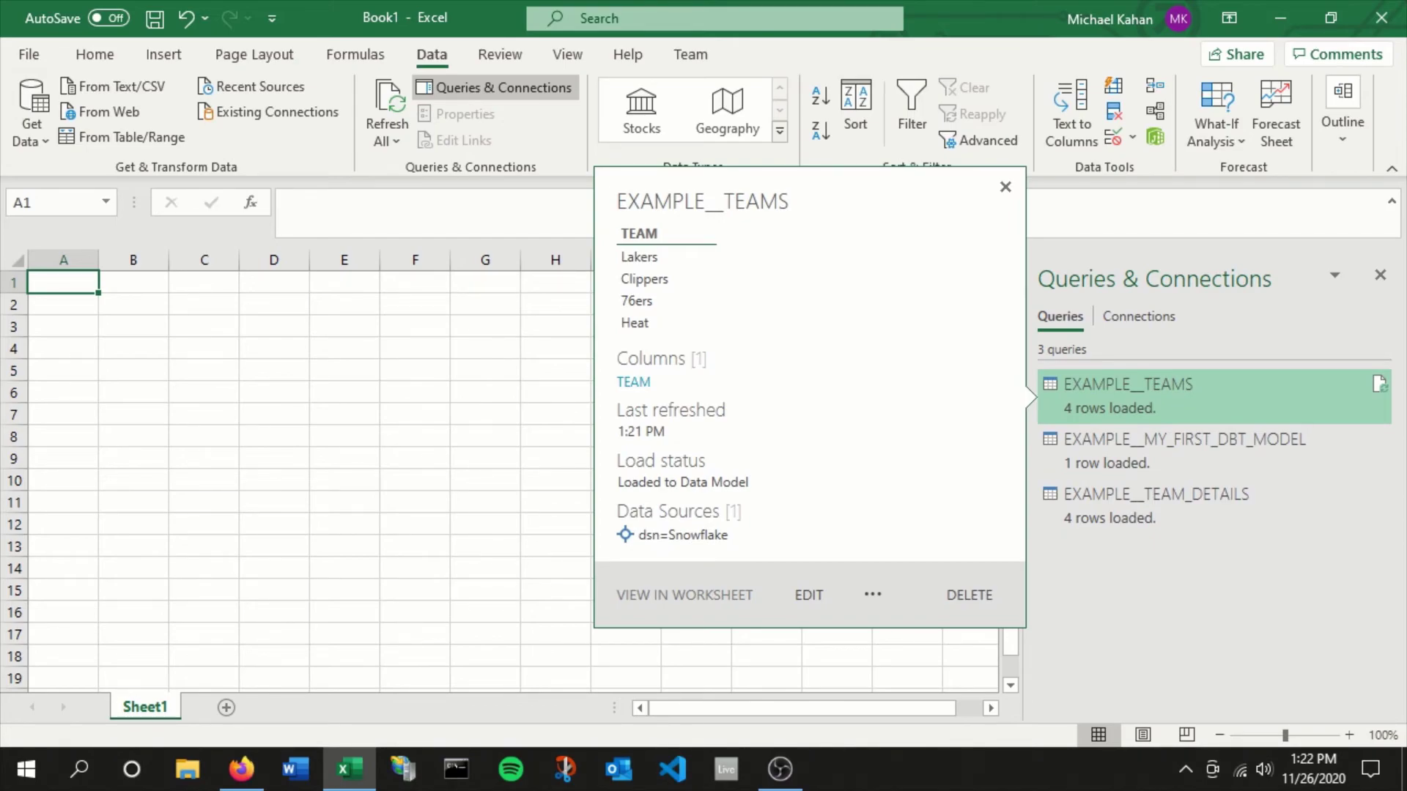
Step: Inspect the ThisWorkbookDataModel connection's properties on the Connections tab and close them unchanged
click(1138, 315)
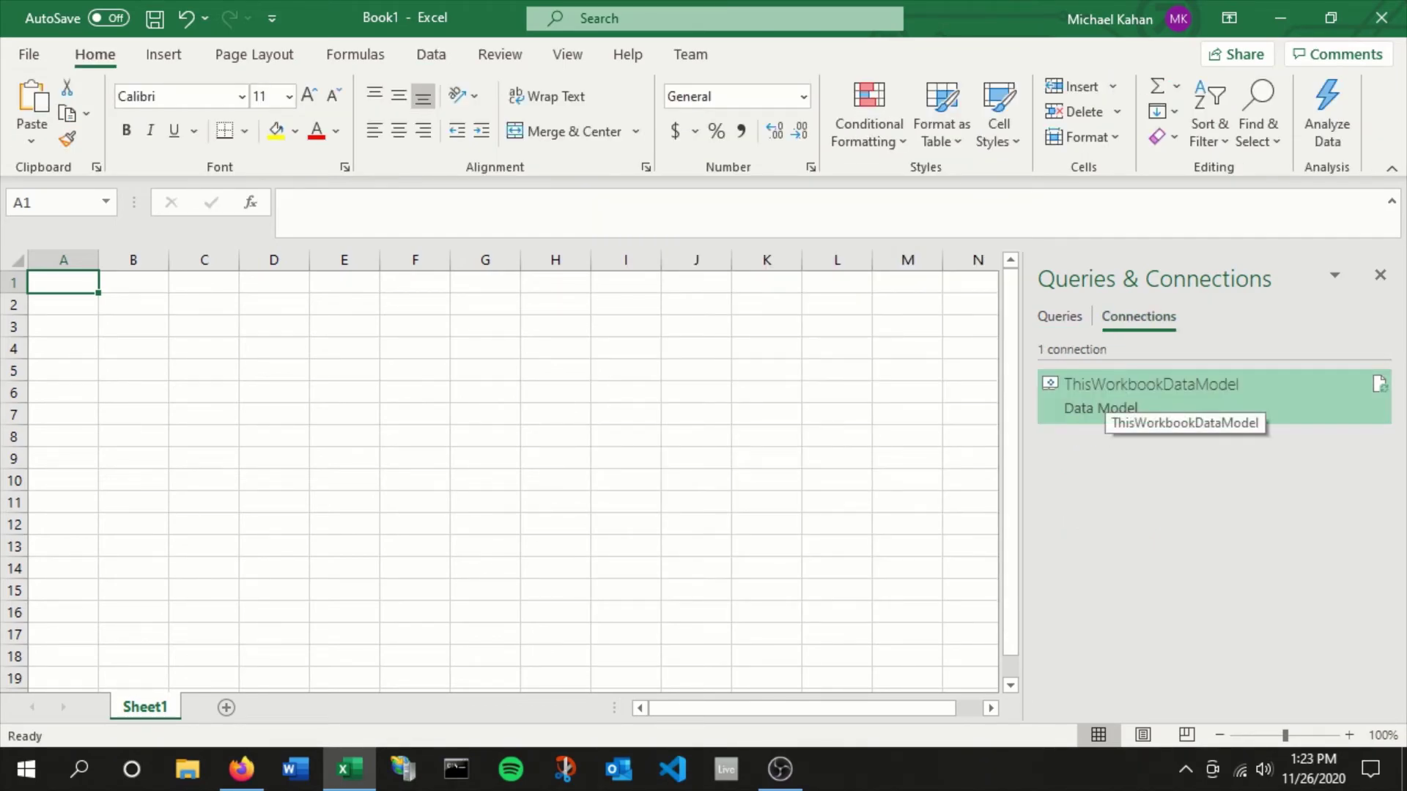
double_click(1107, 407)
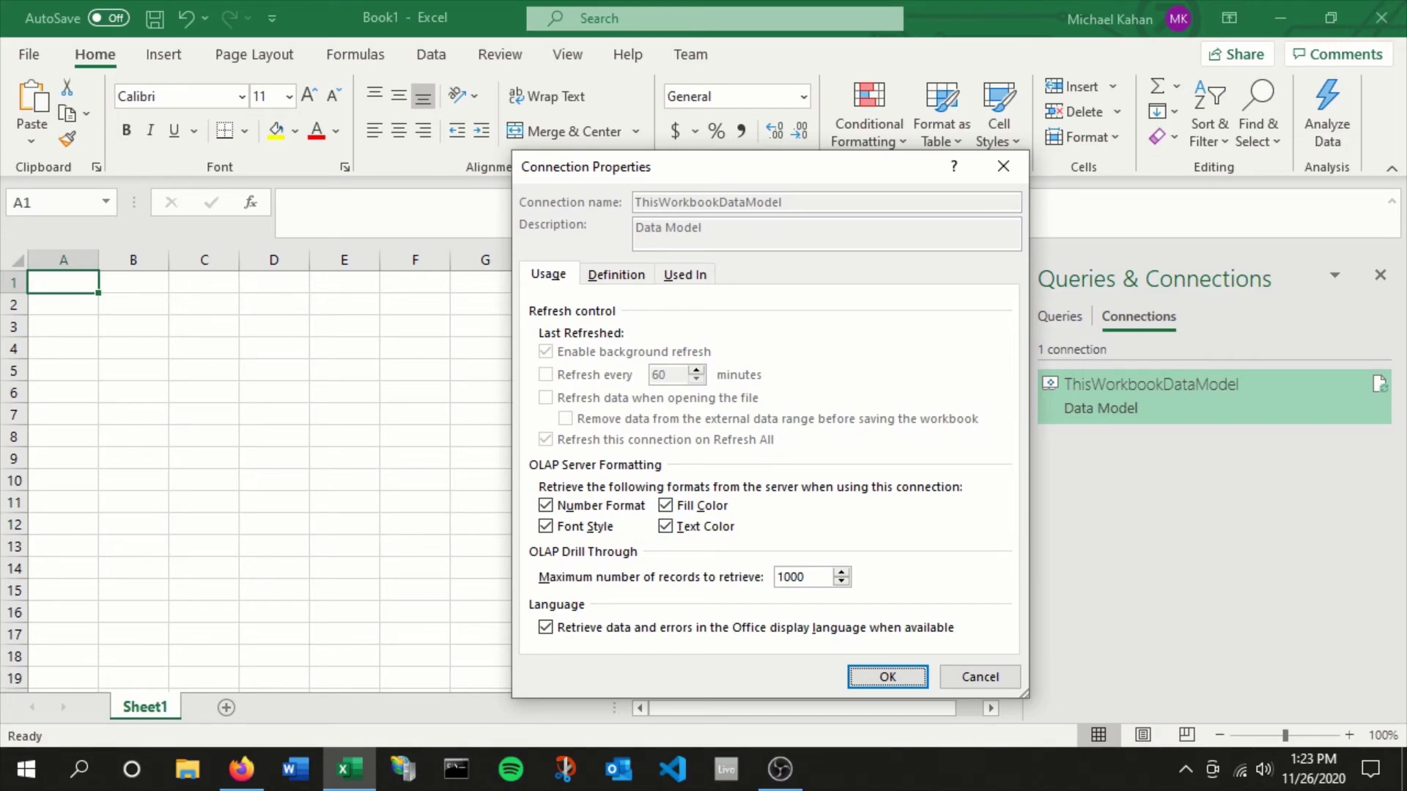
key(Tab)
key(Tab)
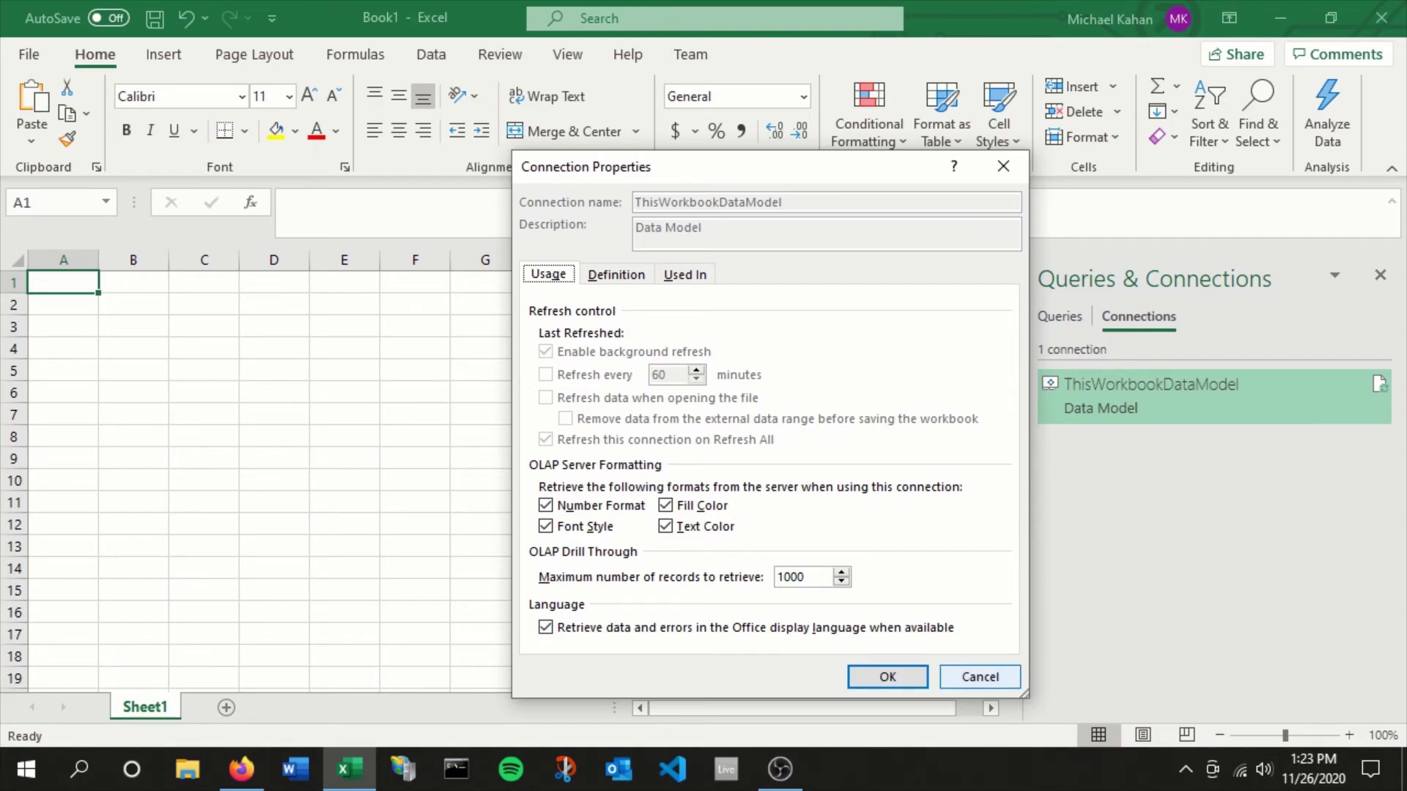
click(980, 676)
Step: Load EXAMPLE__TEAMS as a table on the existing worksheet at $A$1, then select cell E2
click(1059, 316)
right_click(1087, 396)
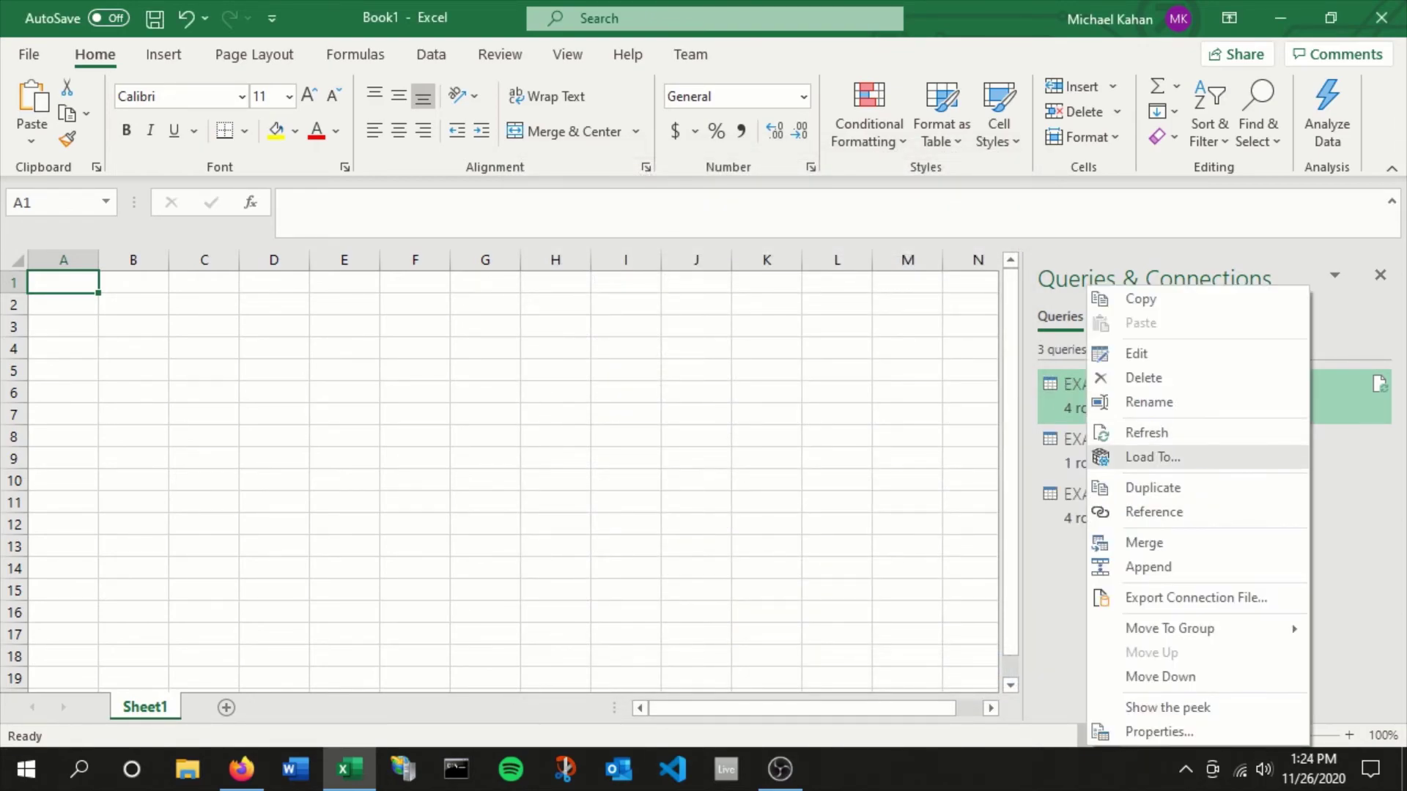
click(1152, 456)
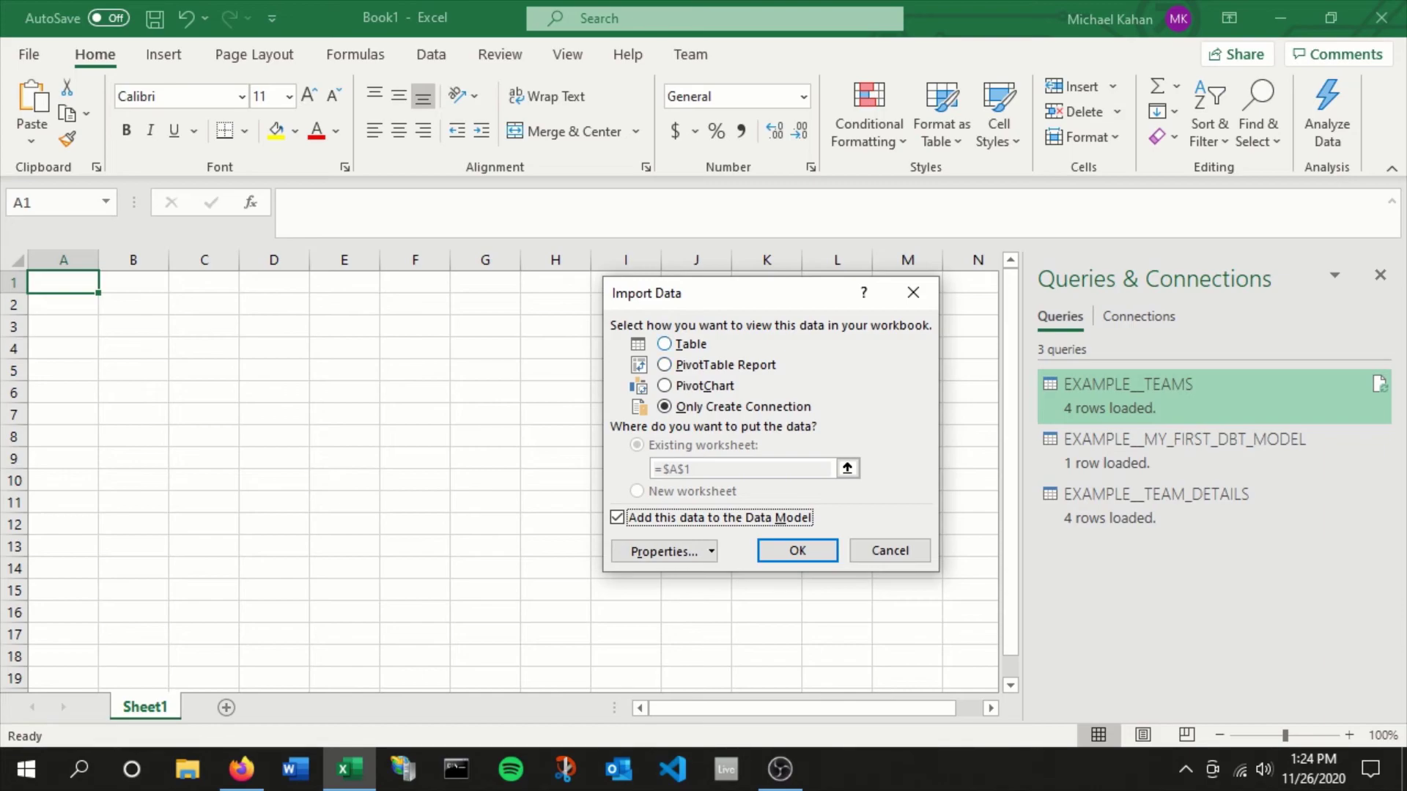
key(alt+t)
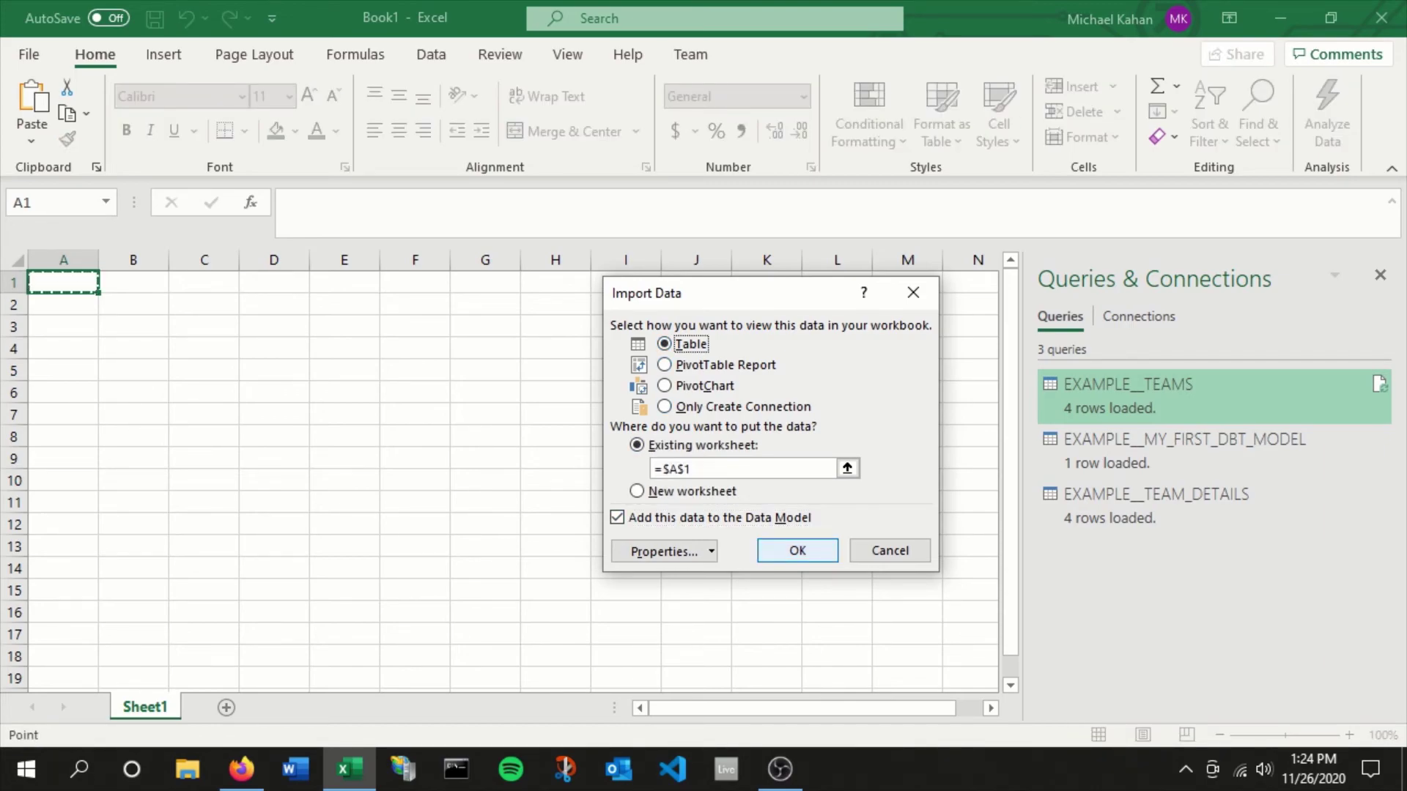
key(Return)
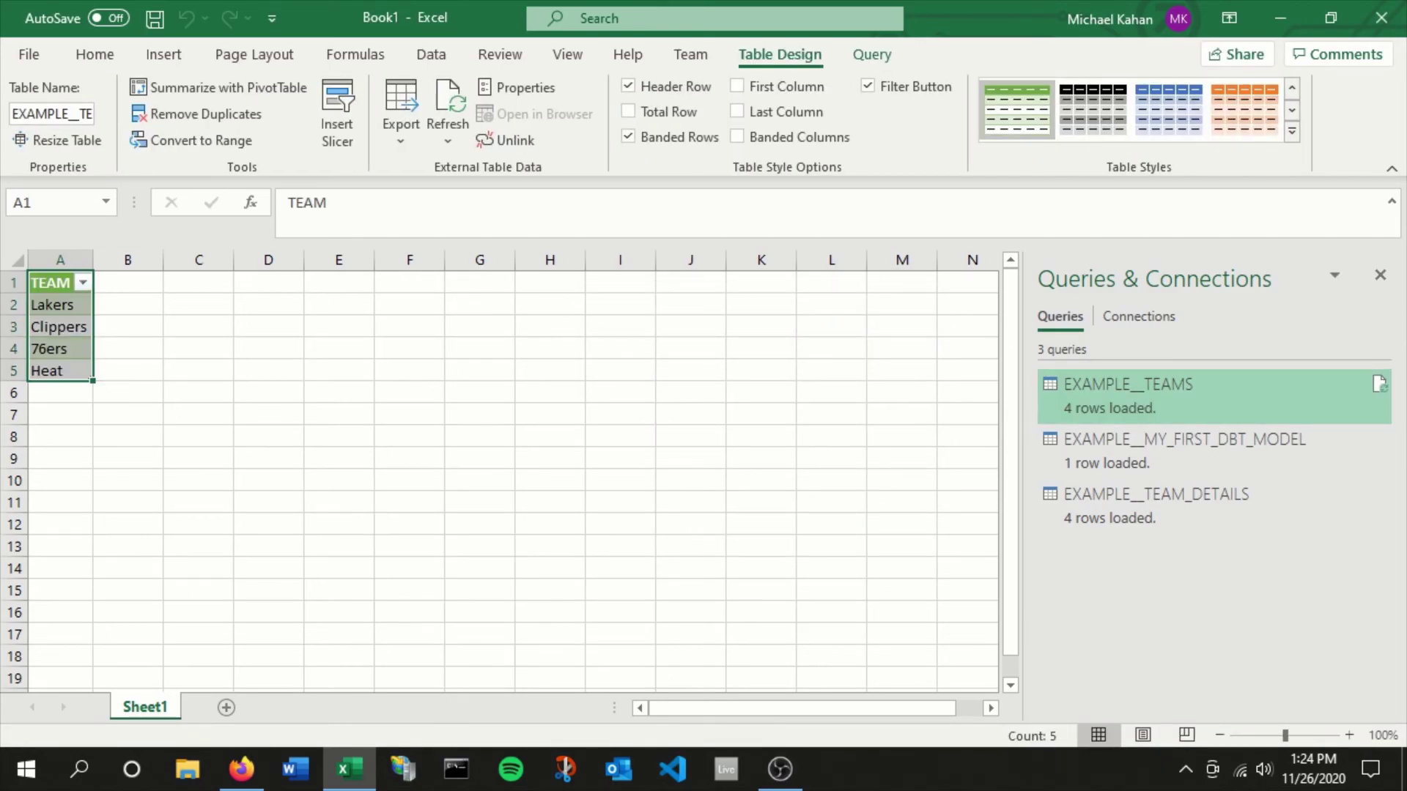
click(339, 304)
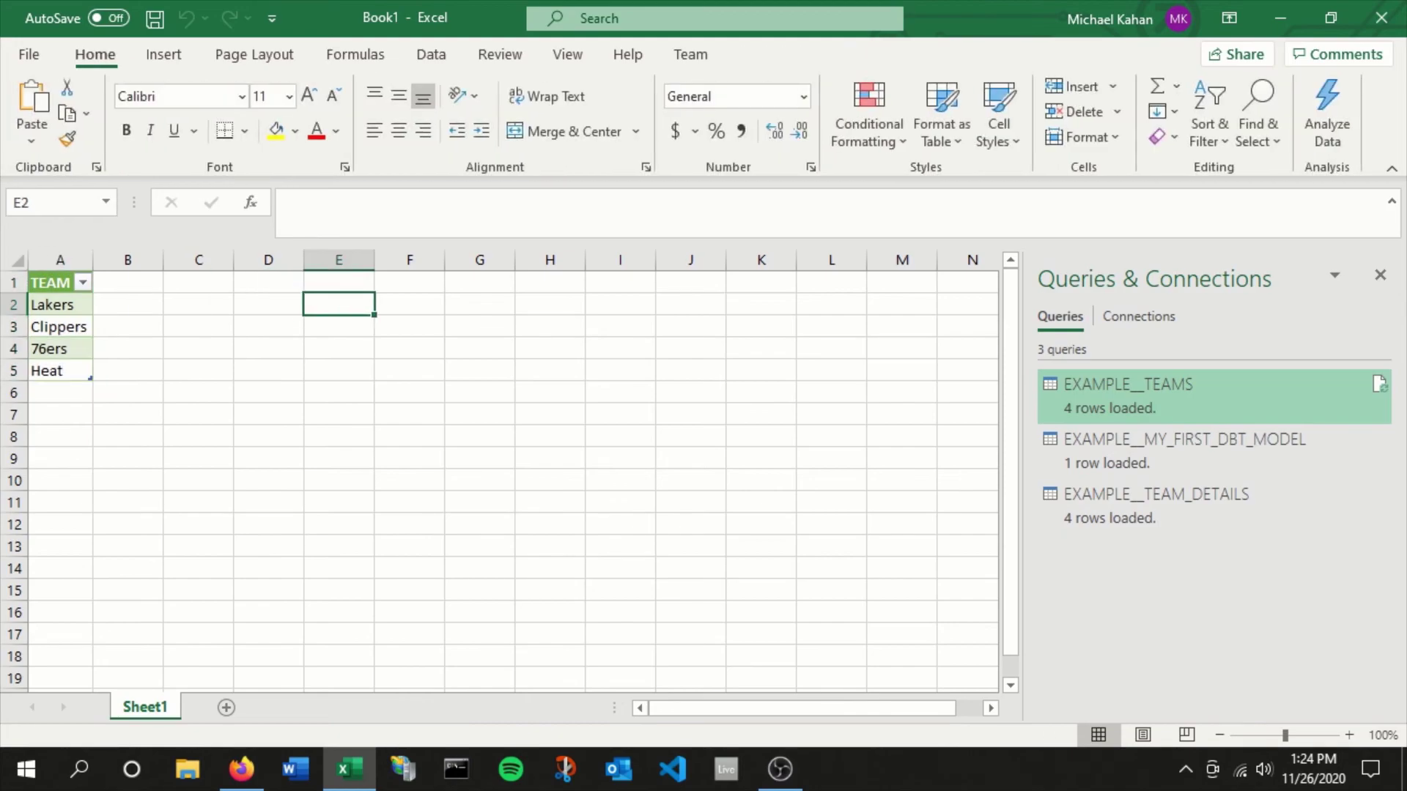
Step: Bring up the Load To options for the EXAMPLE__TEAM_DETAILS query
right_click(1128, 506)
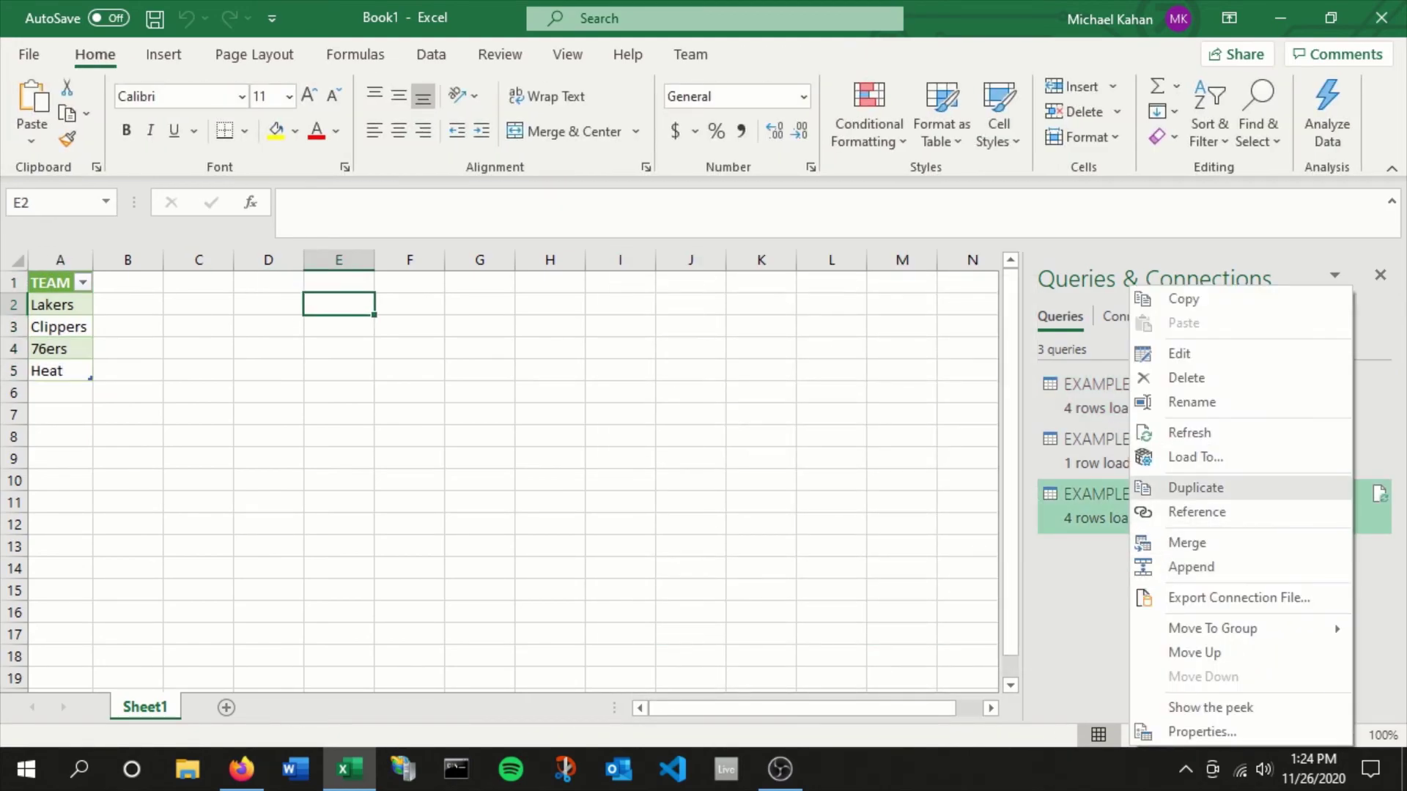
click(1195, 456)
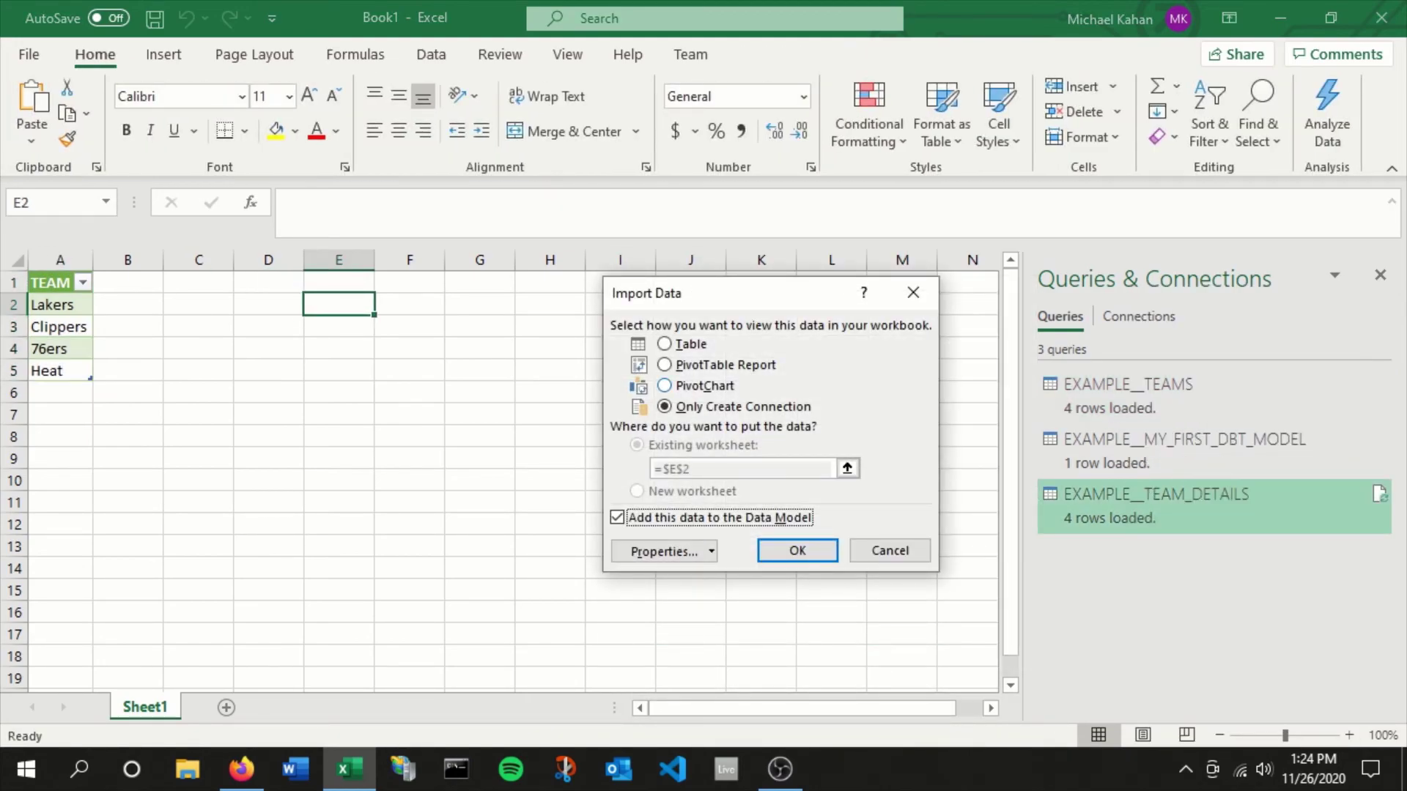